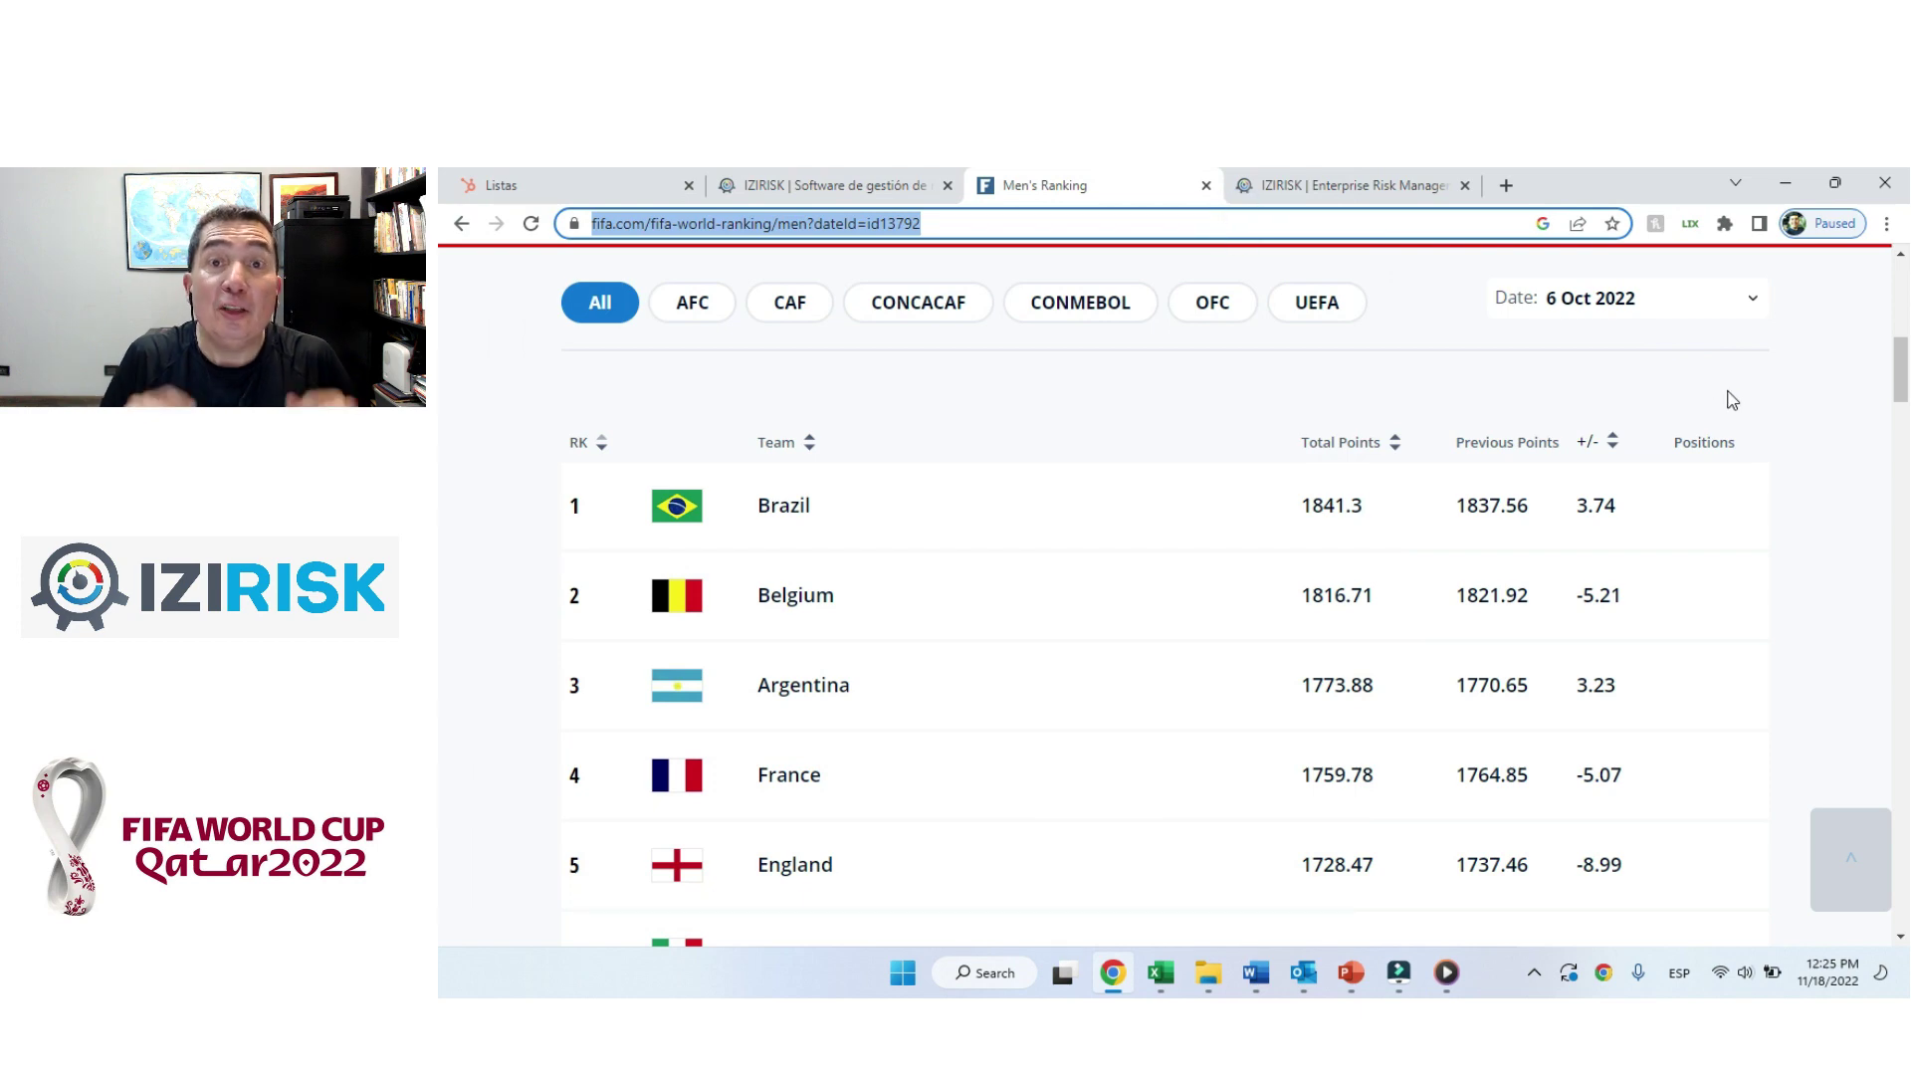
Scroll through the FIFA Men's Ranking table led by Brazil.
scroll(1743, 404, up, 10)
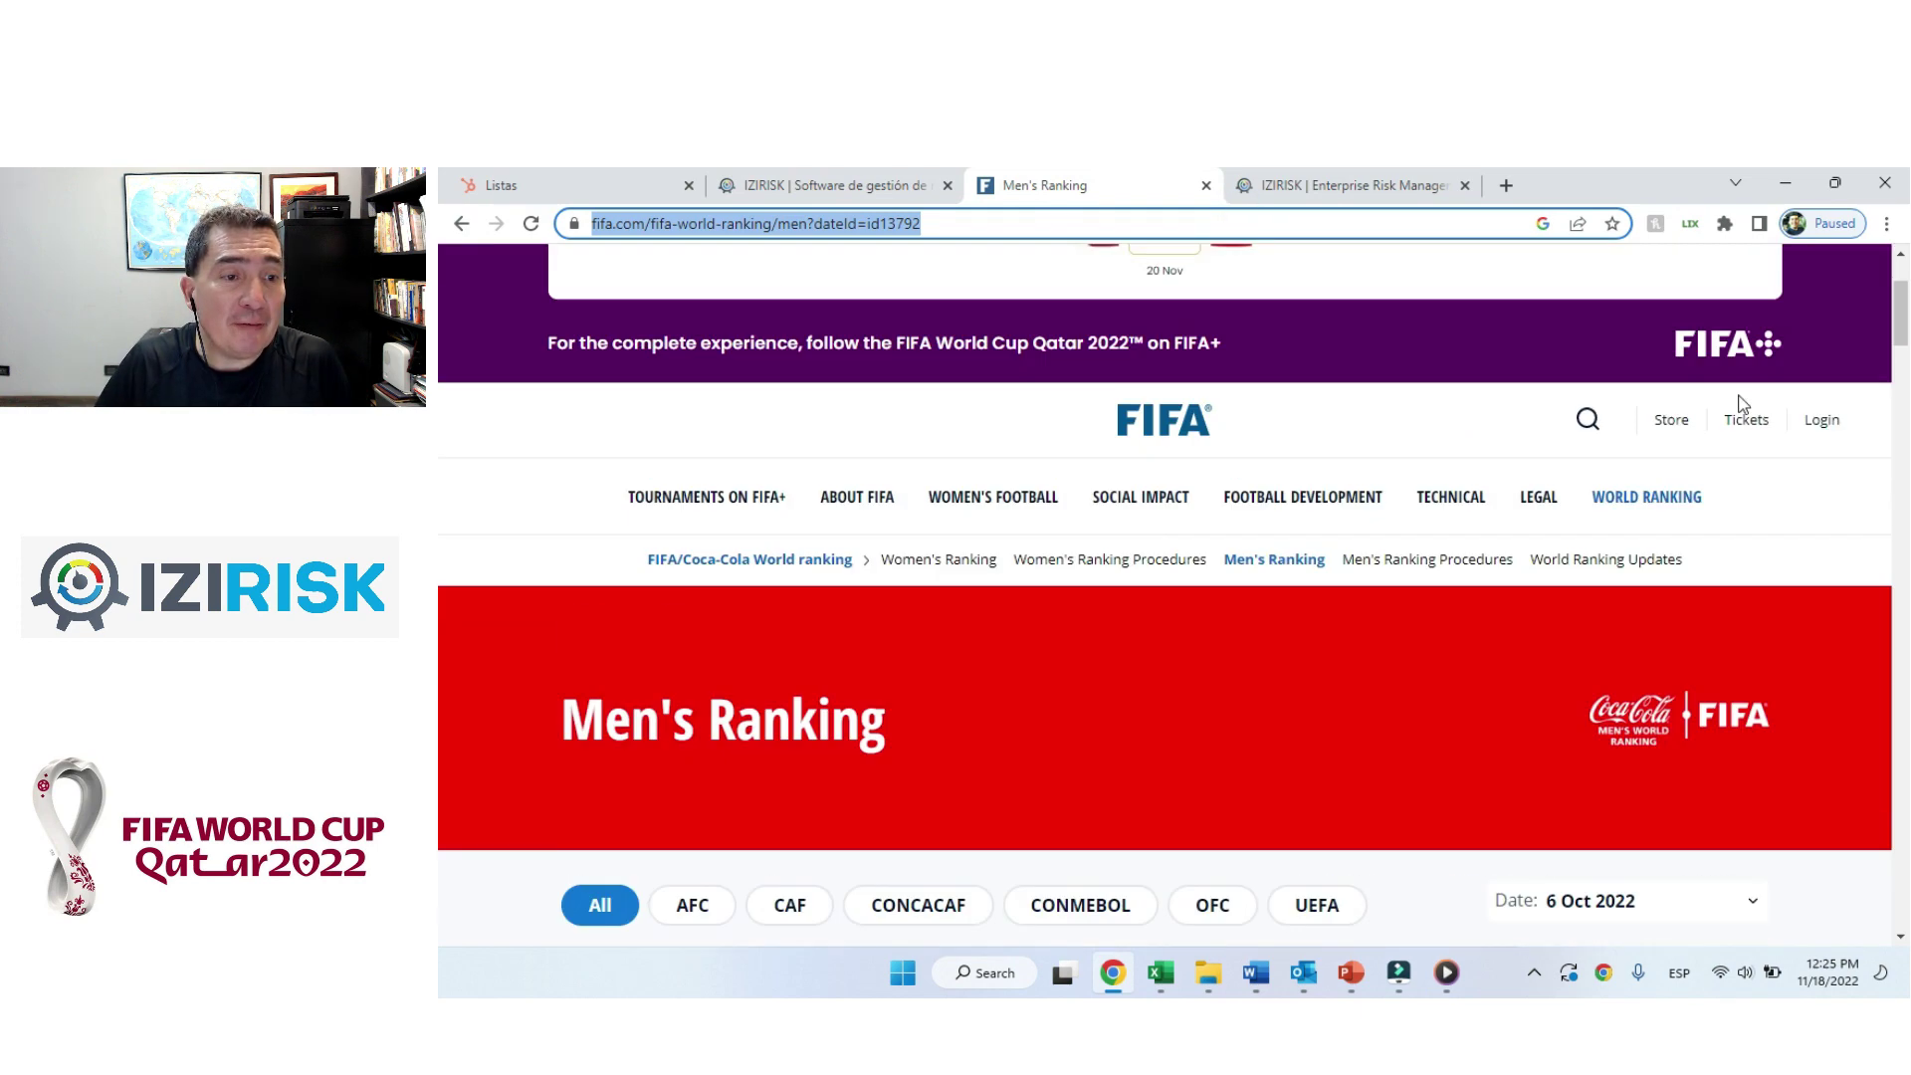
click(1240, 485)
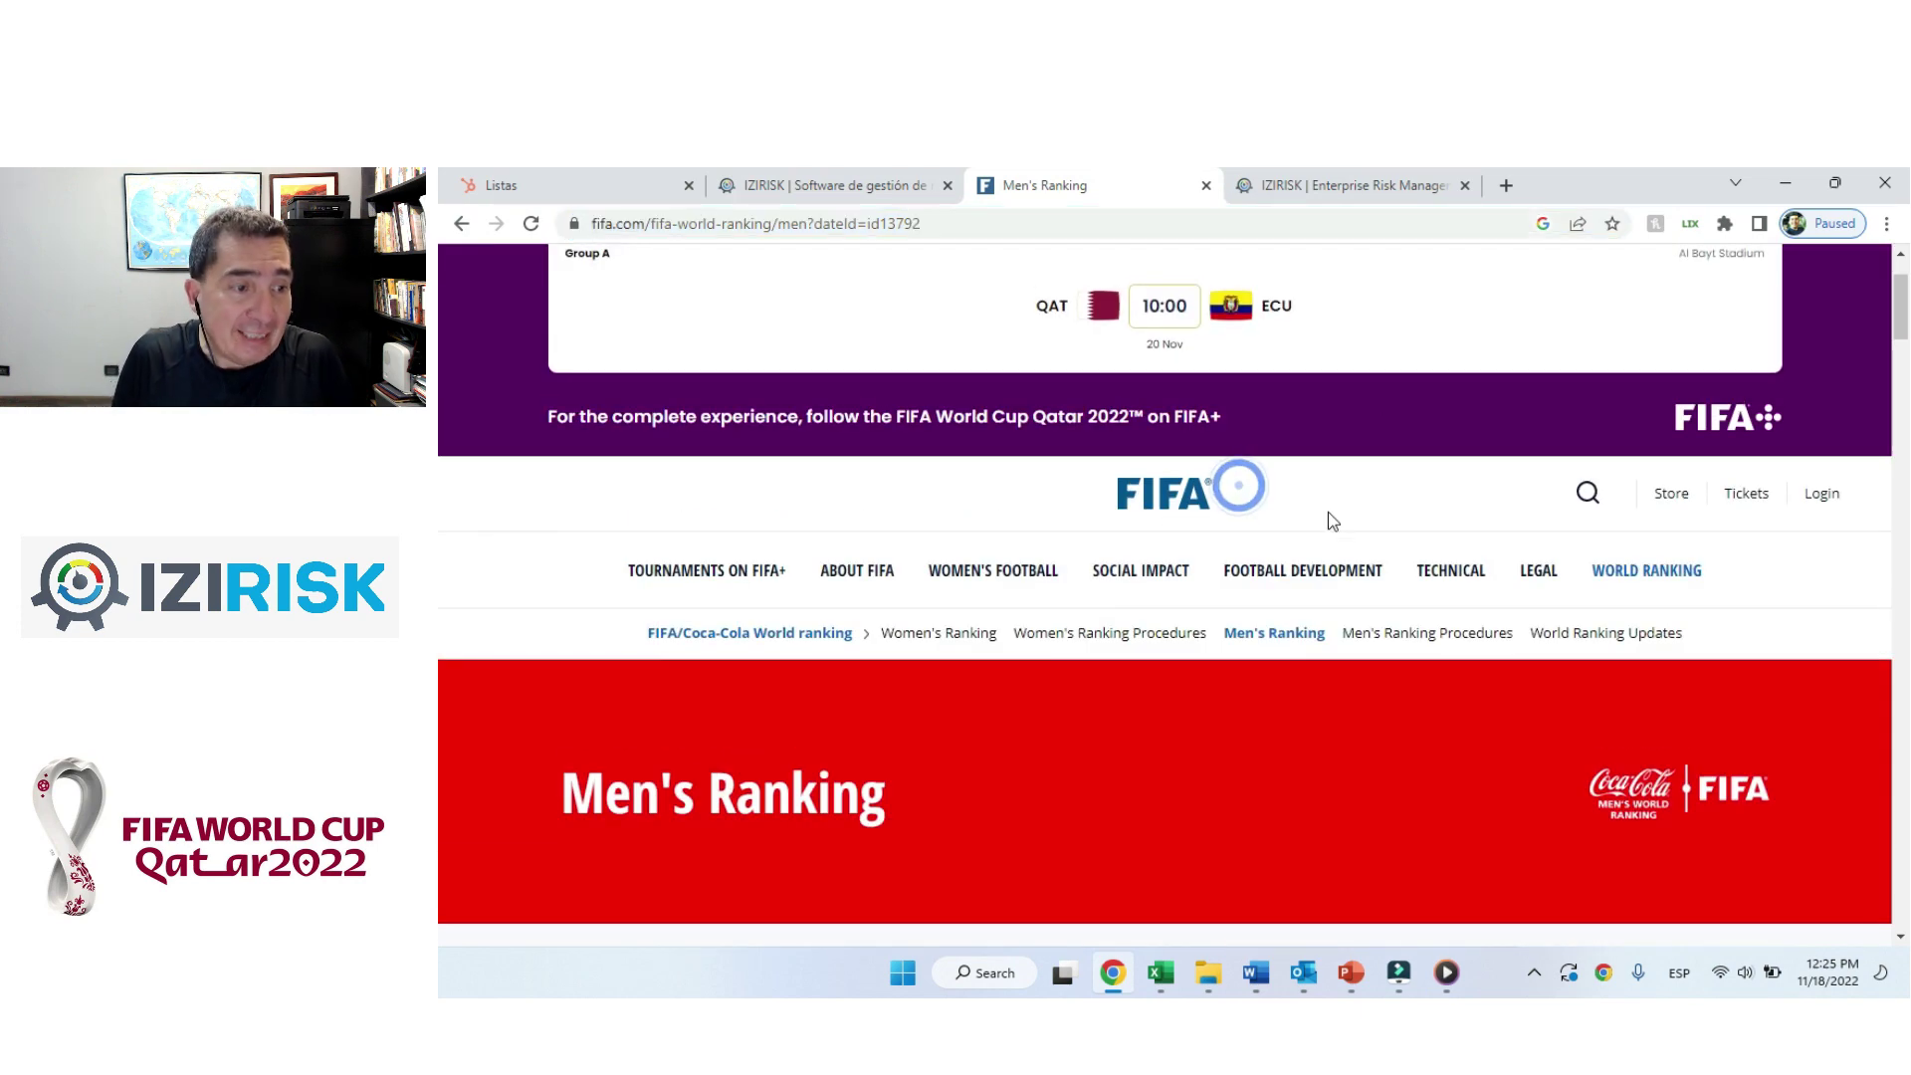
scroll(1212, 436, down, 1)
scroll(1207, 463, down, 5)
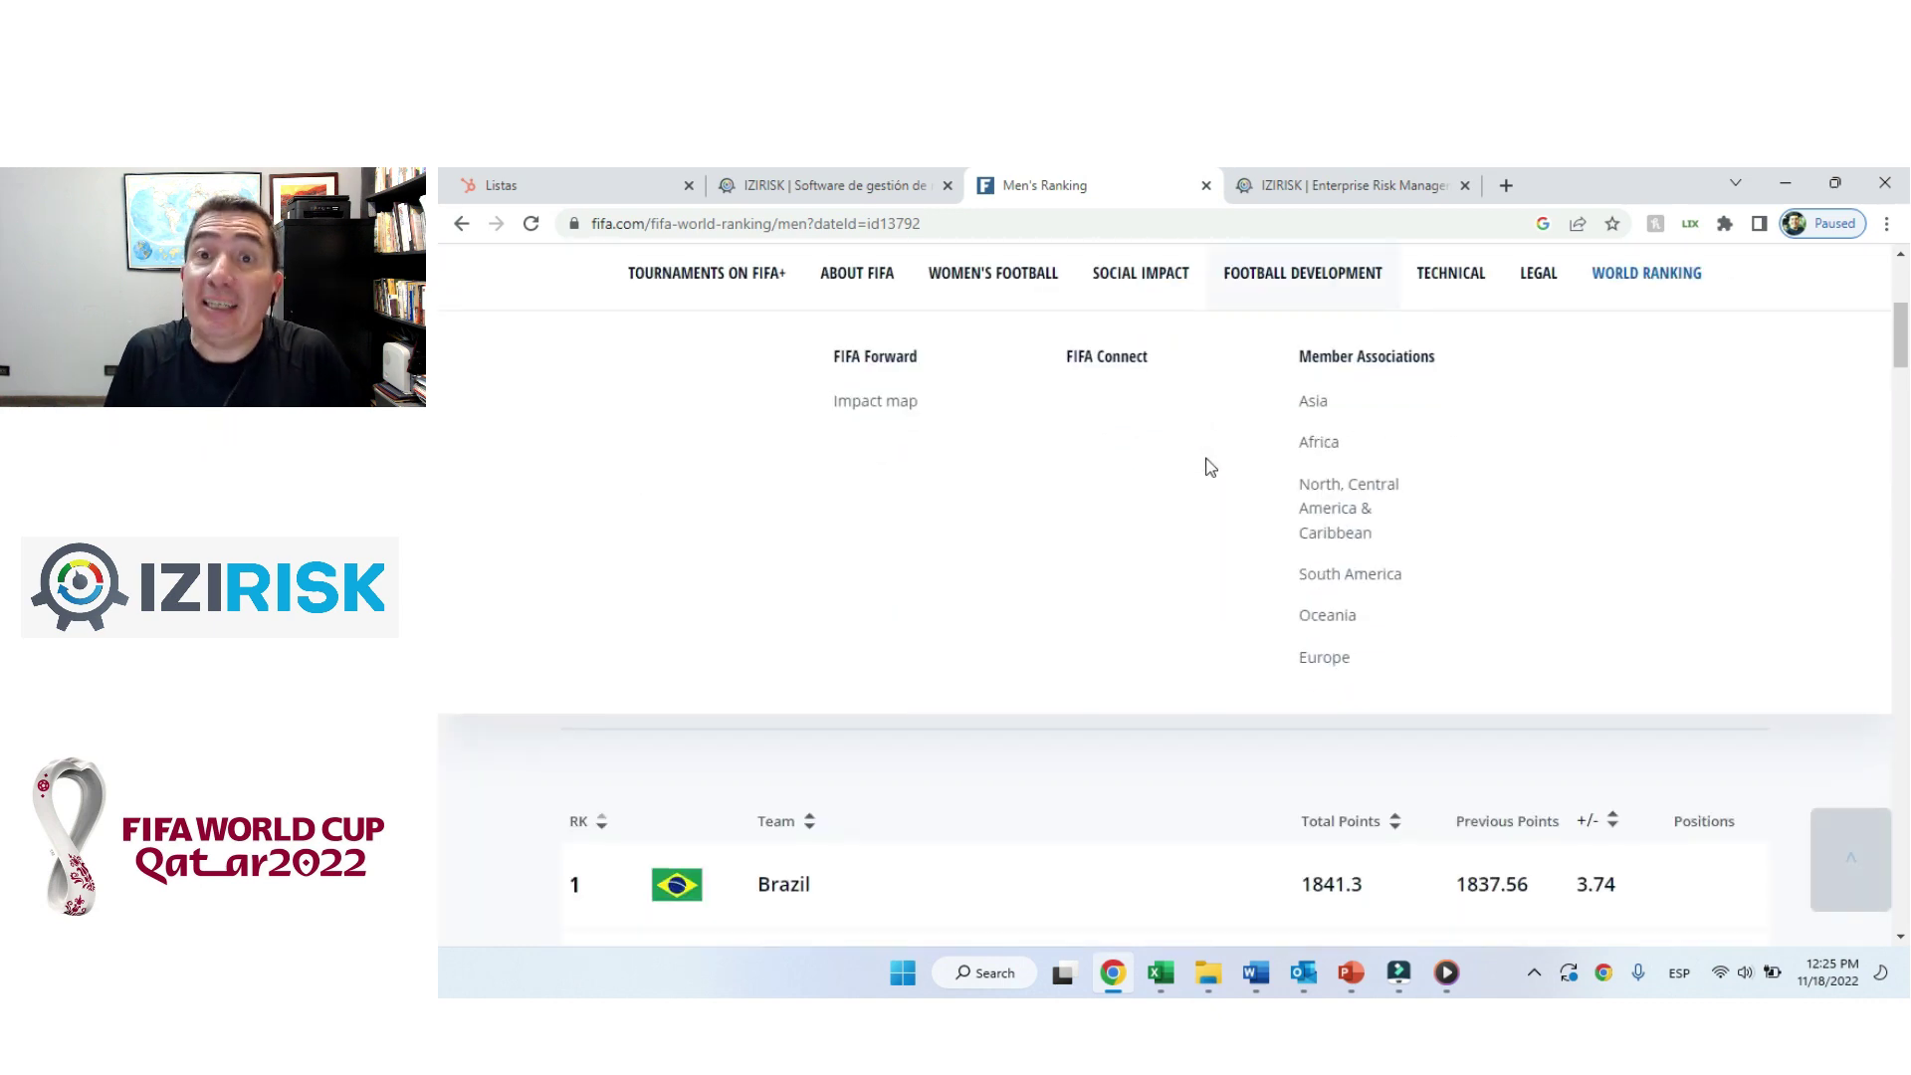
scroll(1277, 566, up, 2)
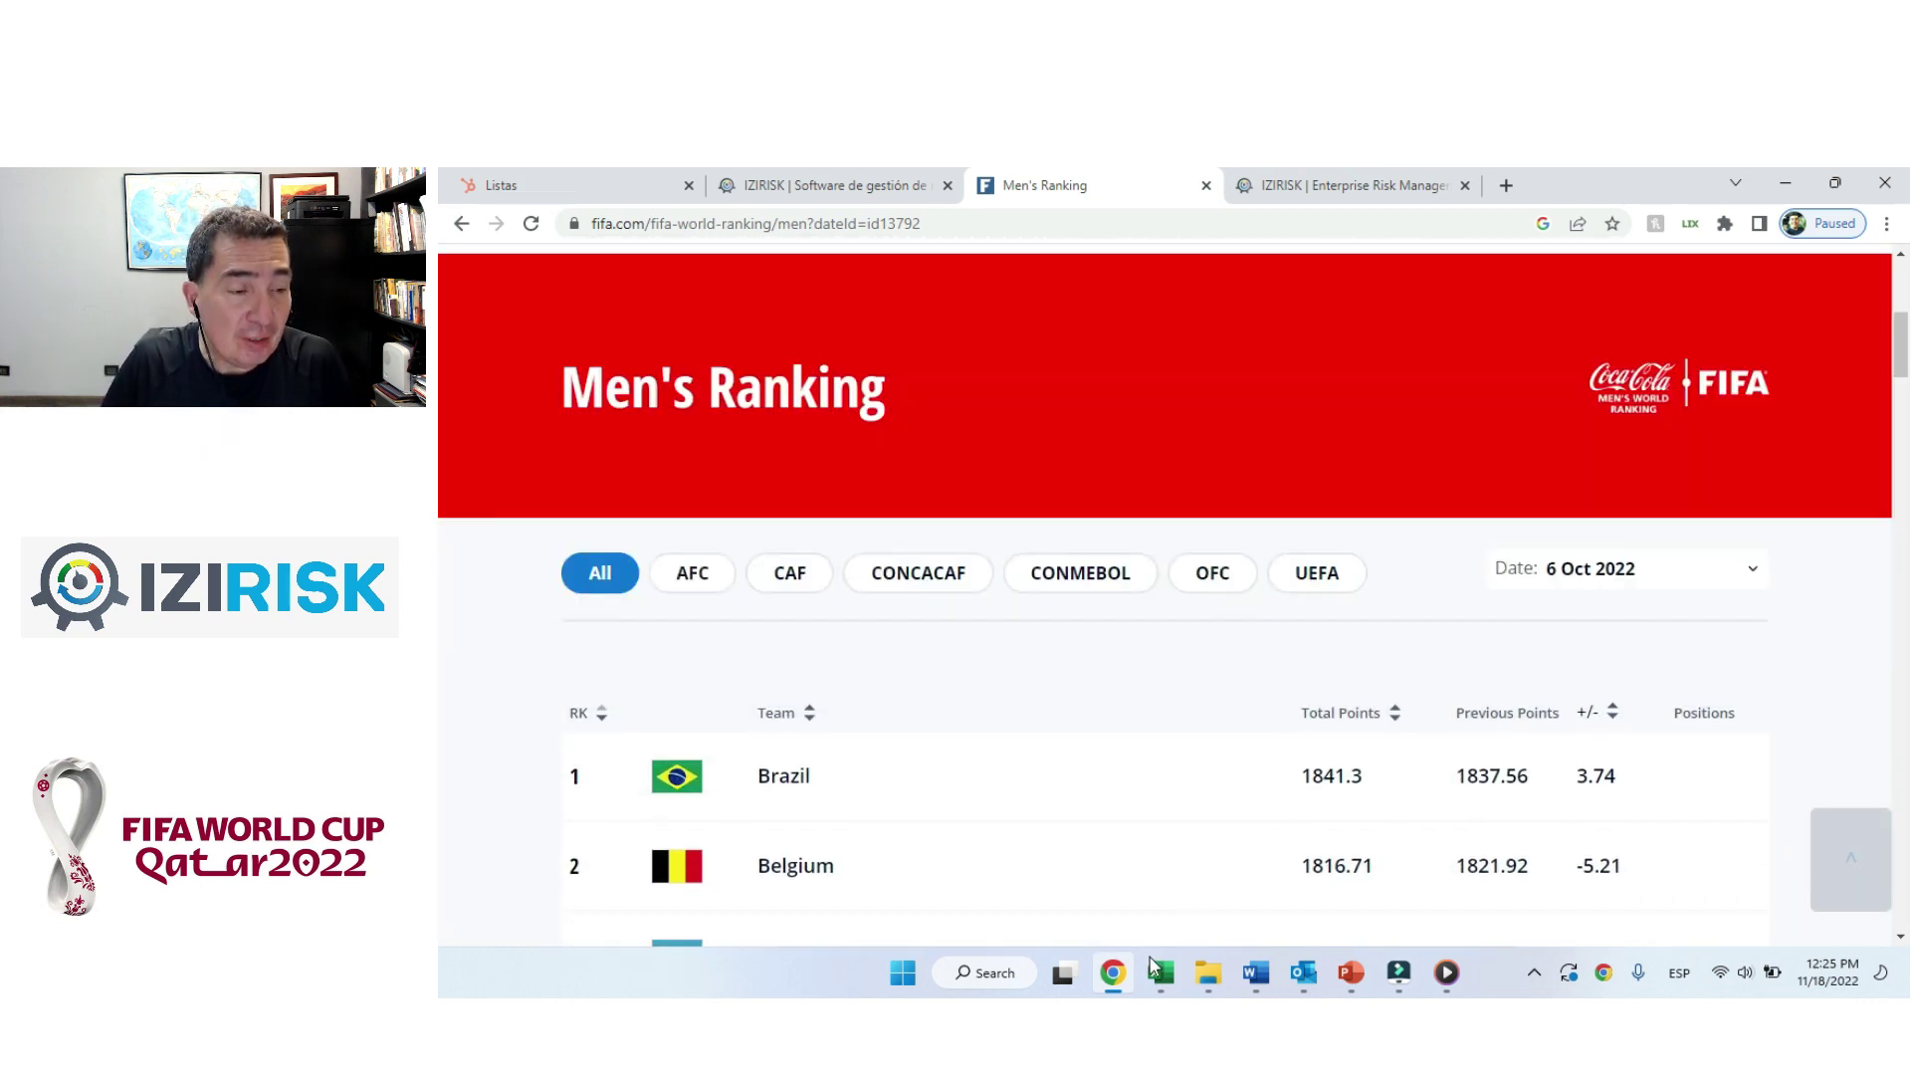
Bring up the Qatar 2022 workbook's Historic sheet at its first match row, after rechecking the ranking.
click(1160, 972)
click(583, 907)
key(ctrl+Home)
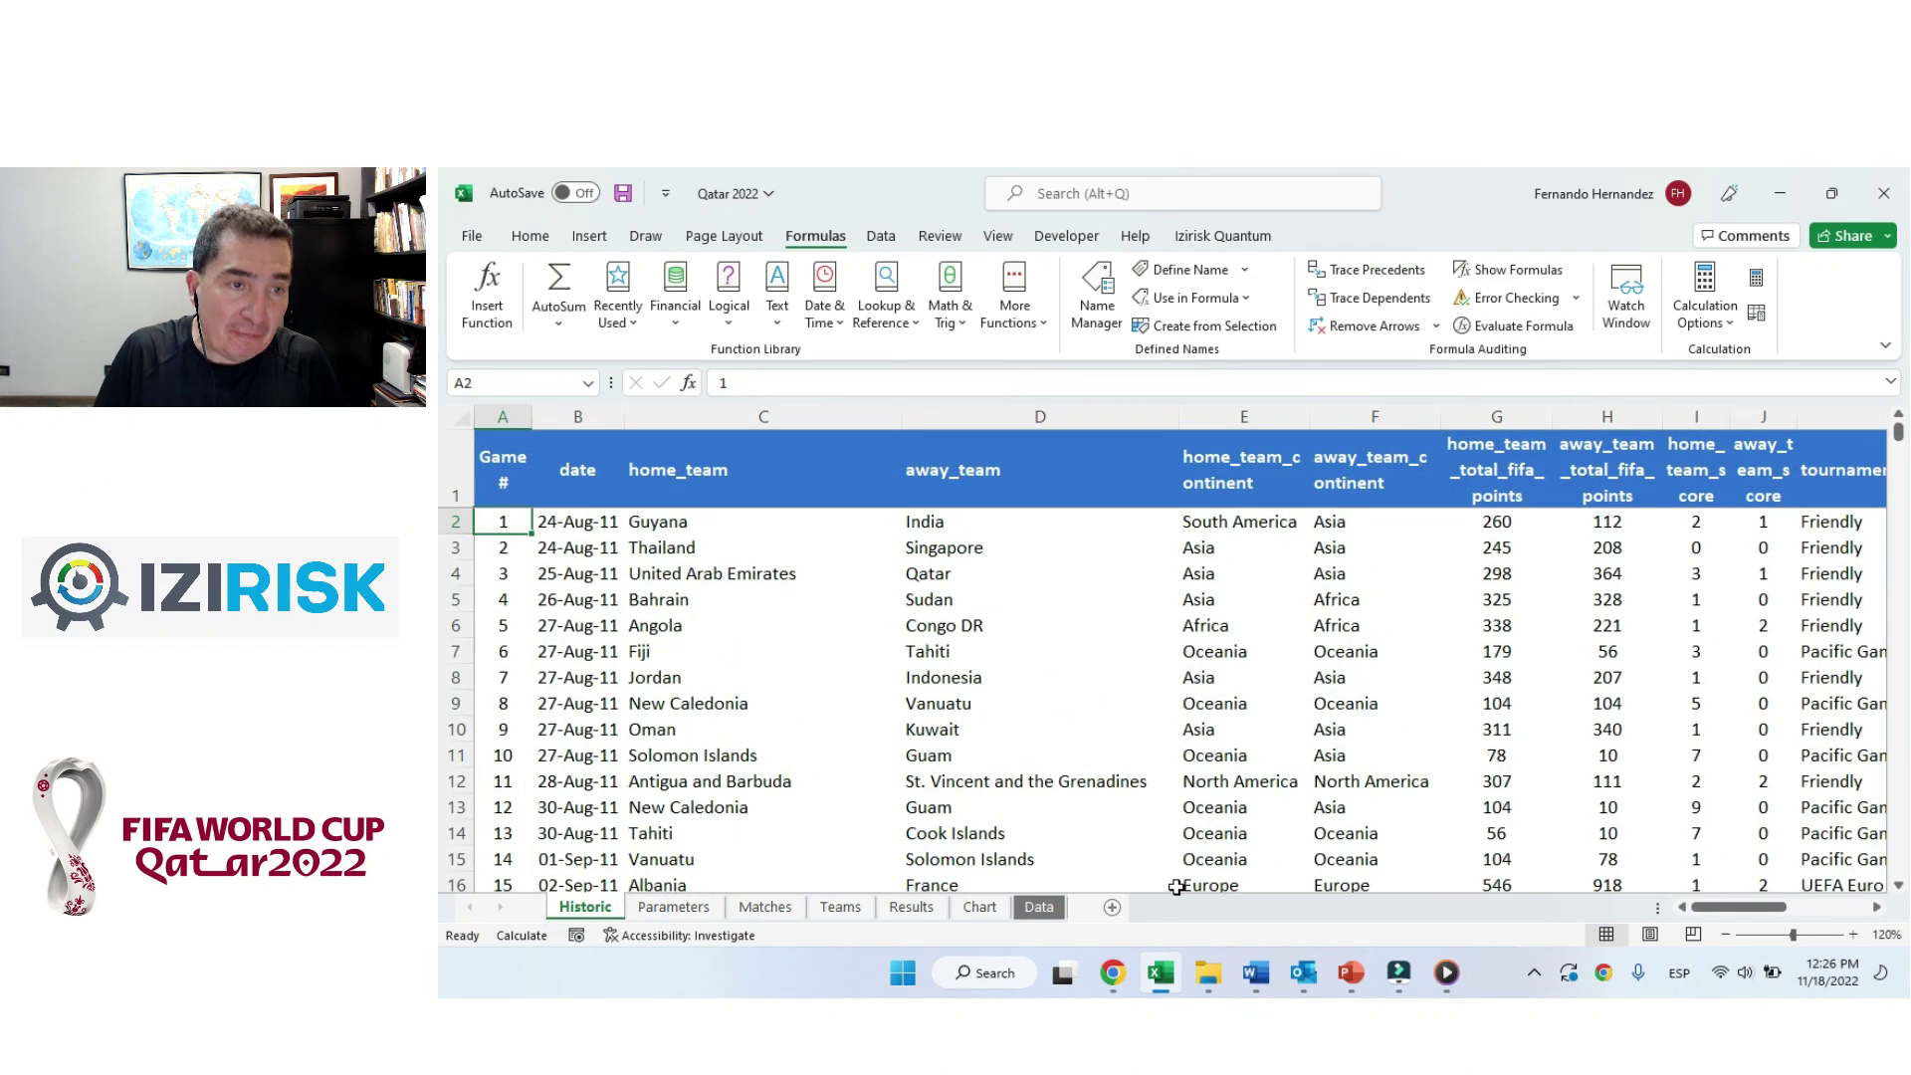
click(1115, 972)
scroll(1000, 851, down, 3)
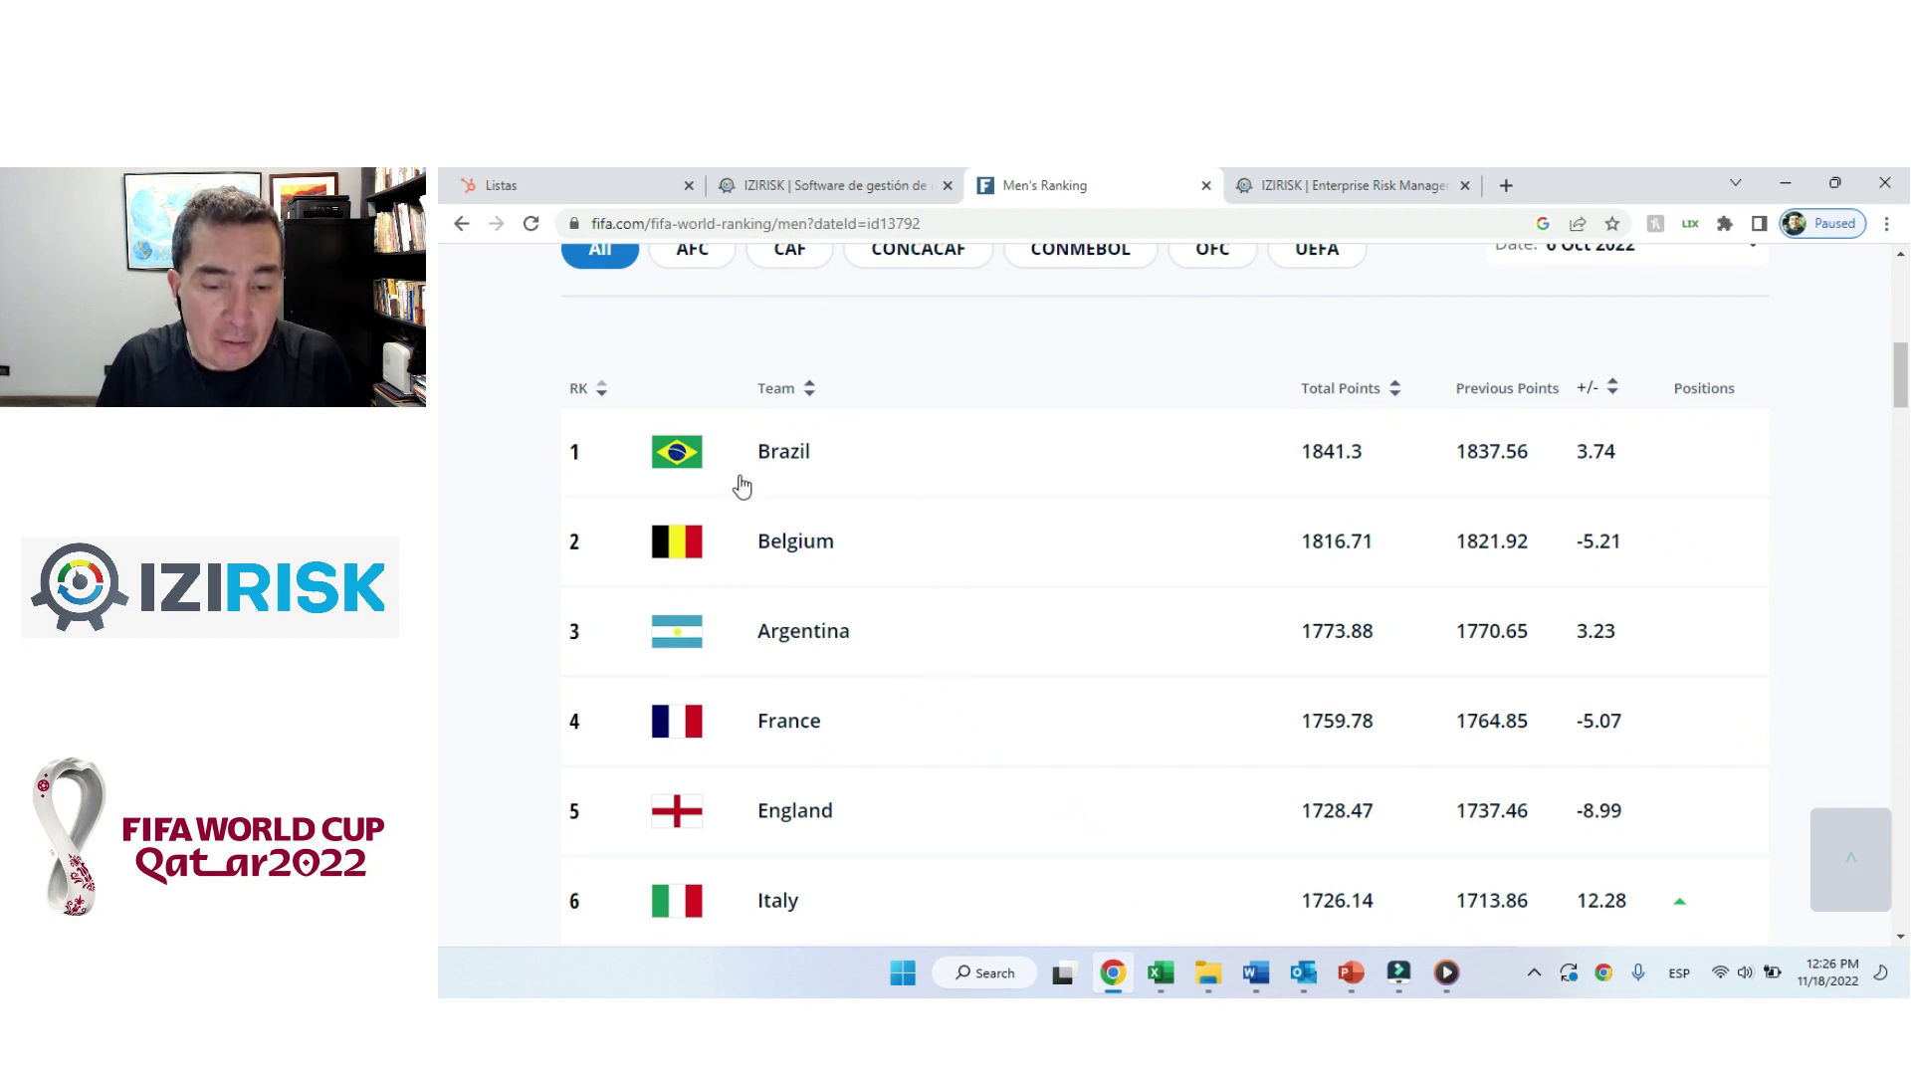
click(1160, 973)
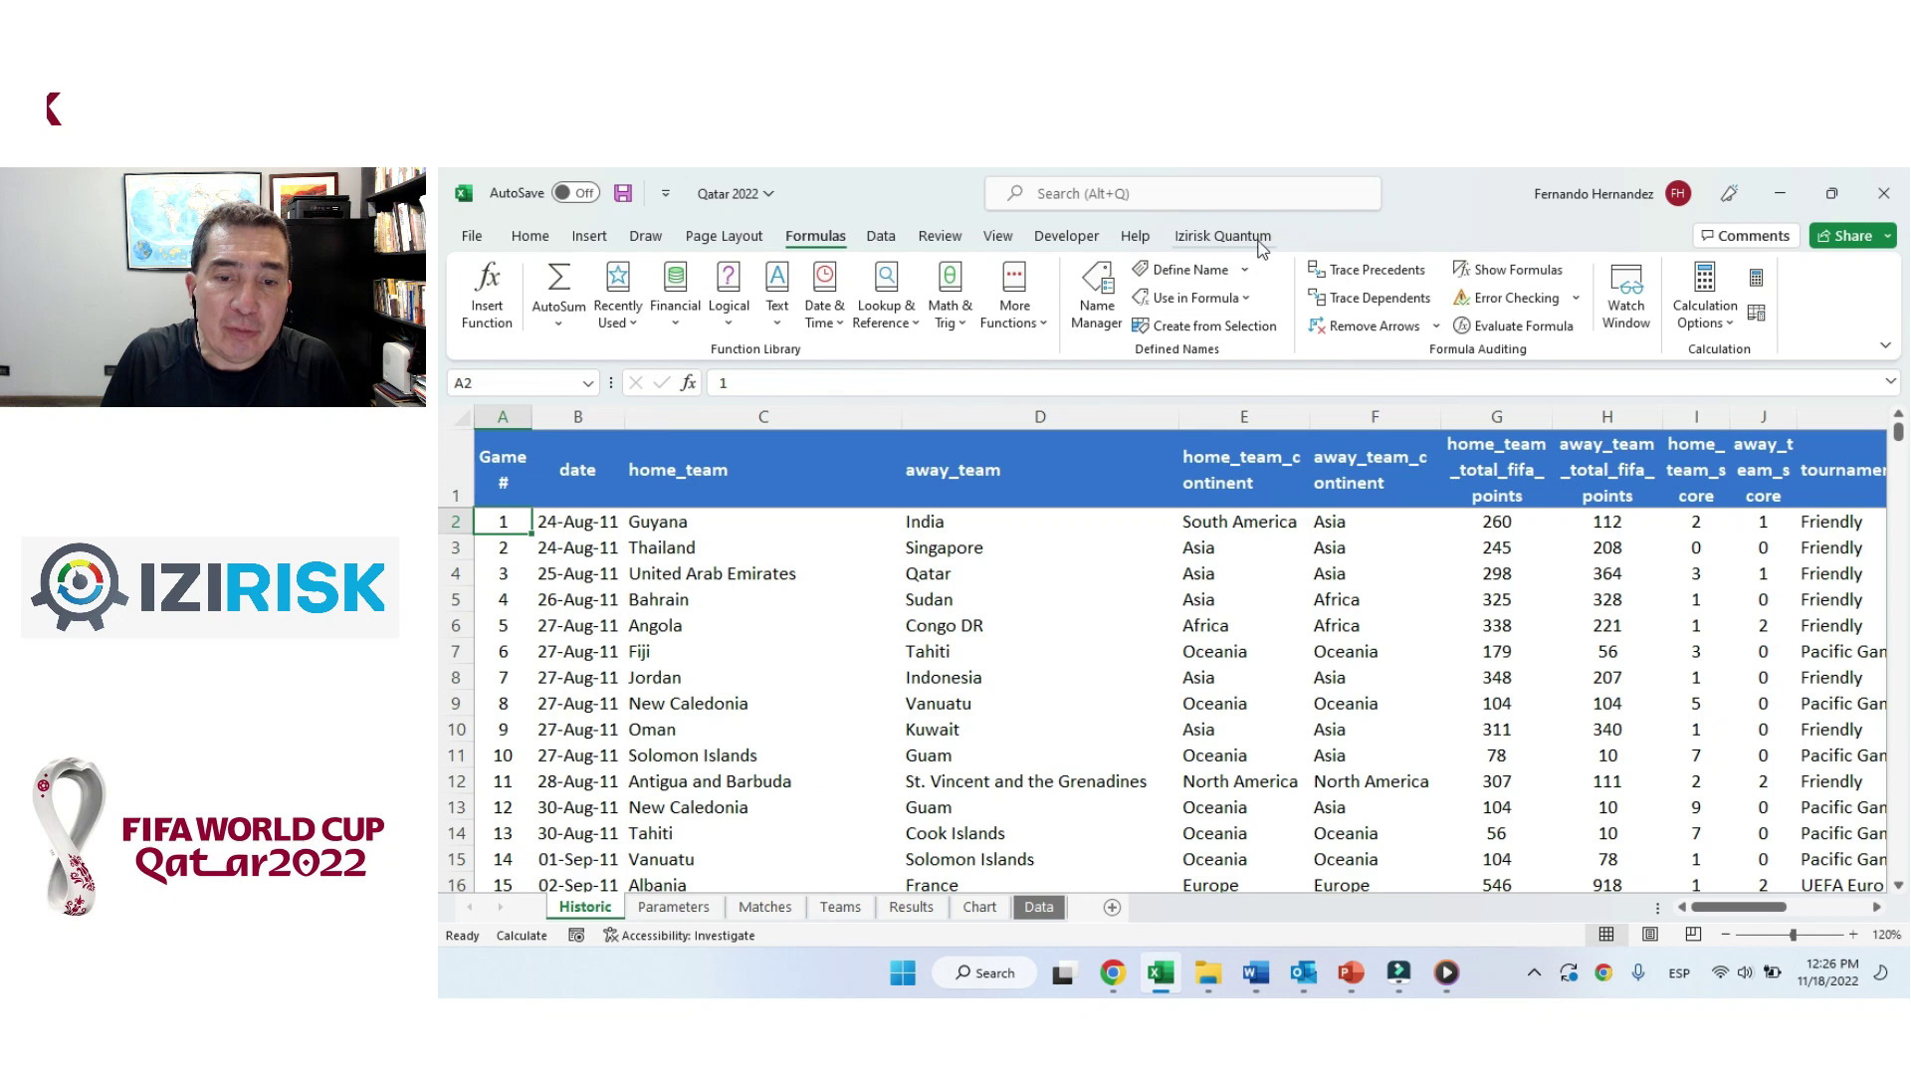
Show the Izirisk Quantum tab and select the Game # column down to the last of 9,594 matches.
click(1225, 236)
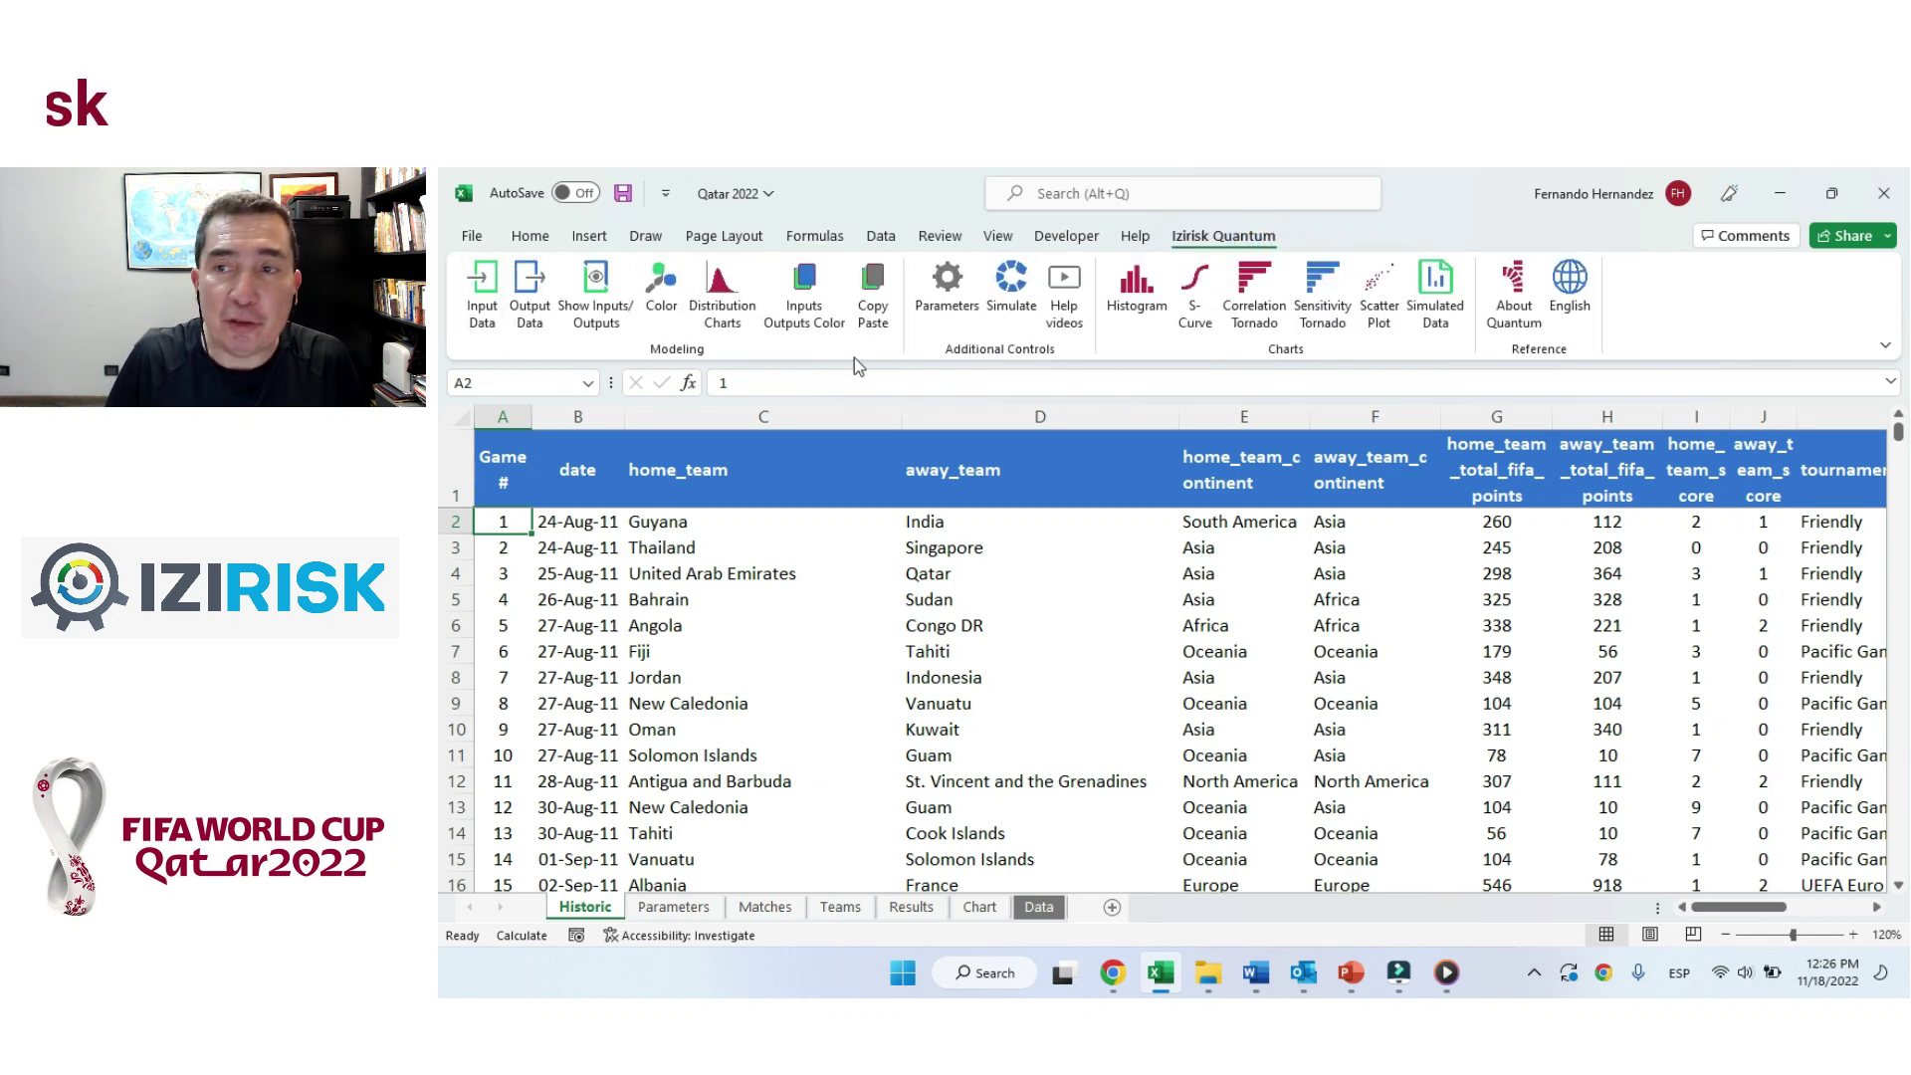
click(1566, 314)
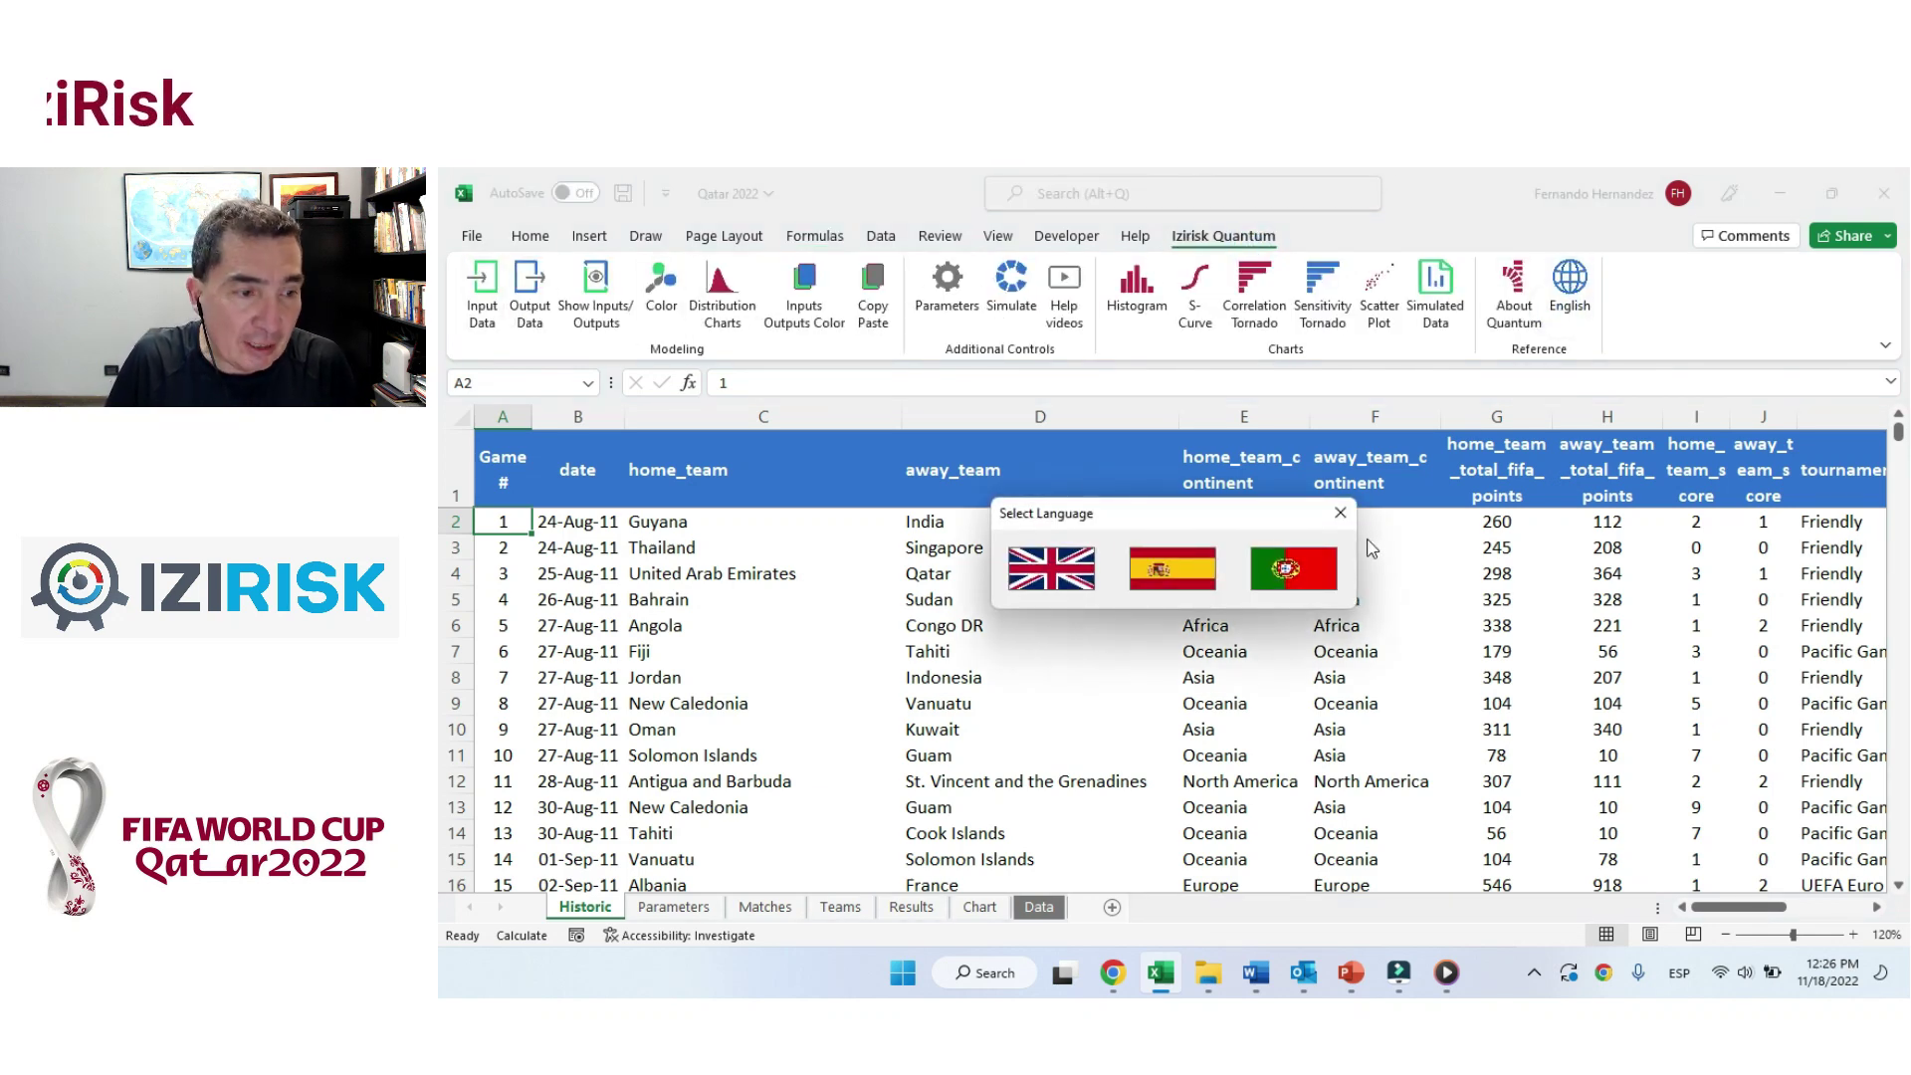
click(1337, 513)
key(ctrl+shift+Down)
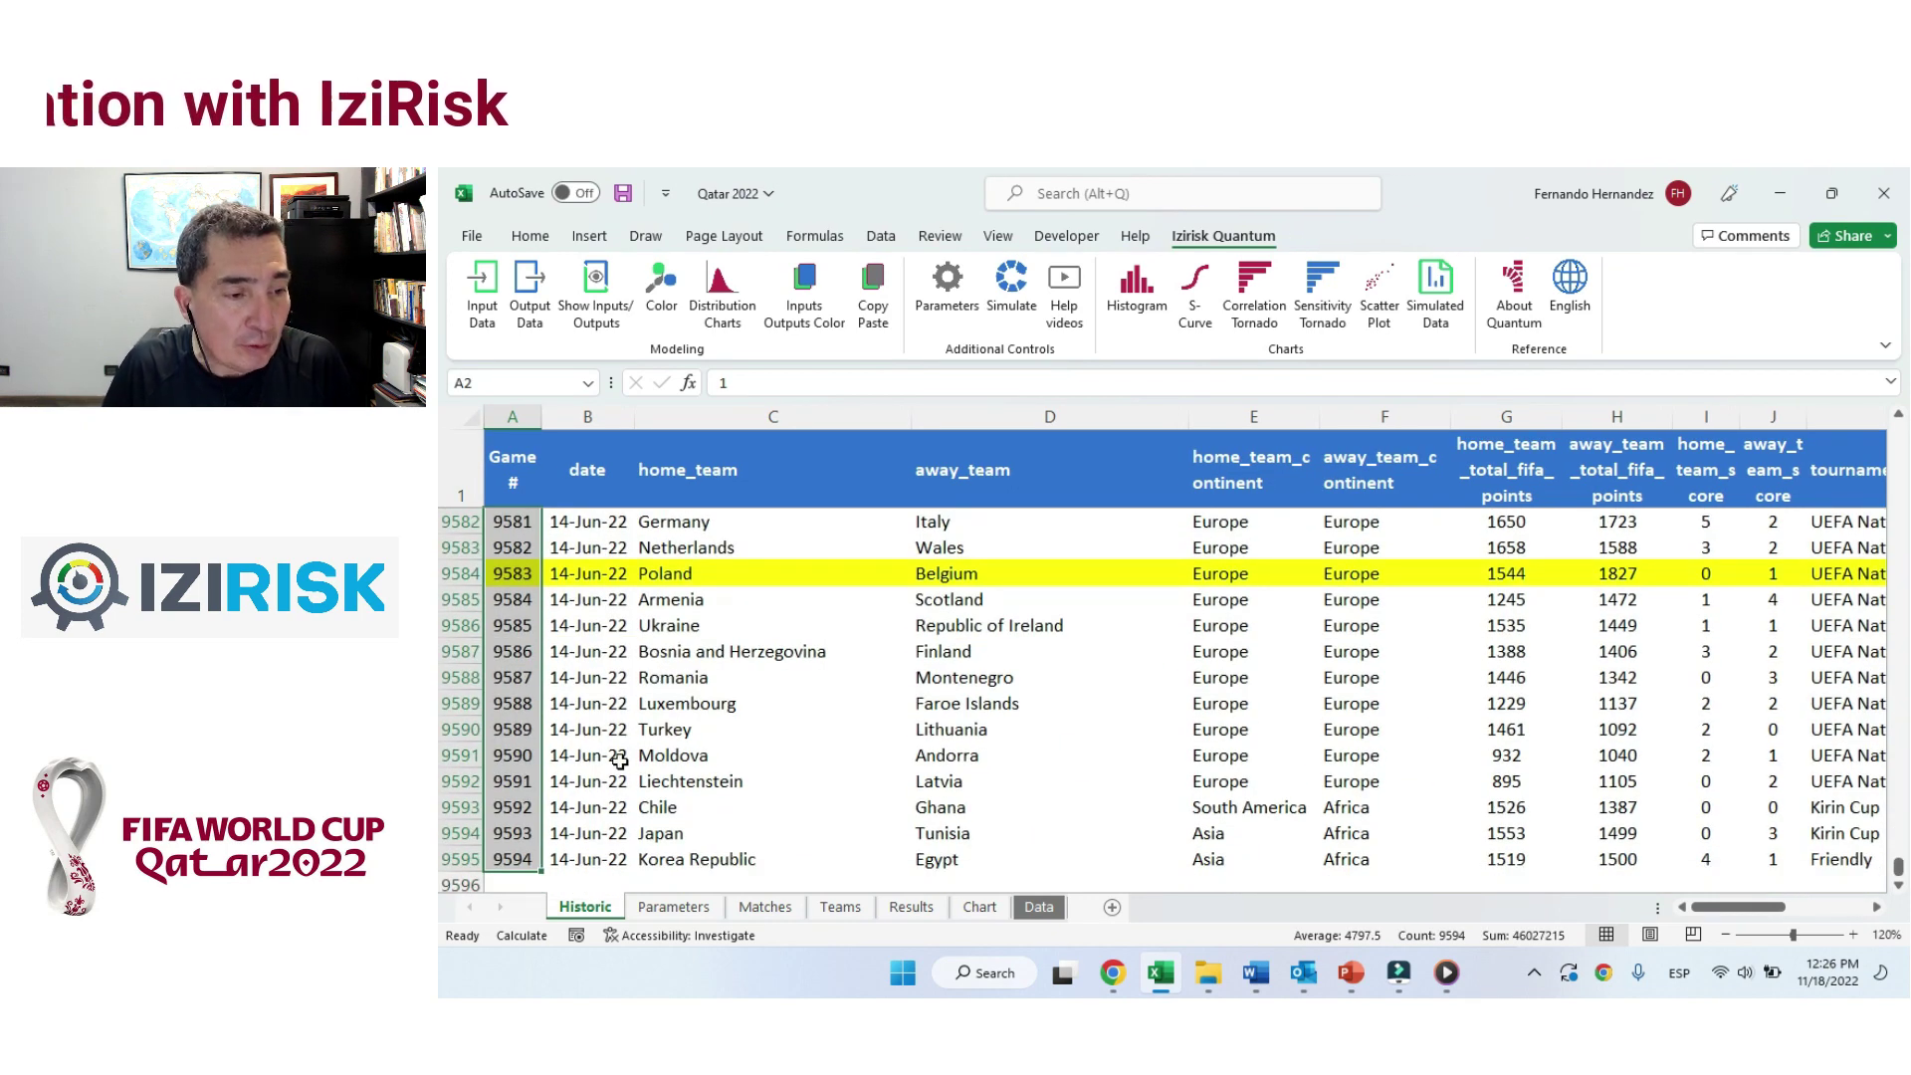
click(460, 574)
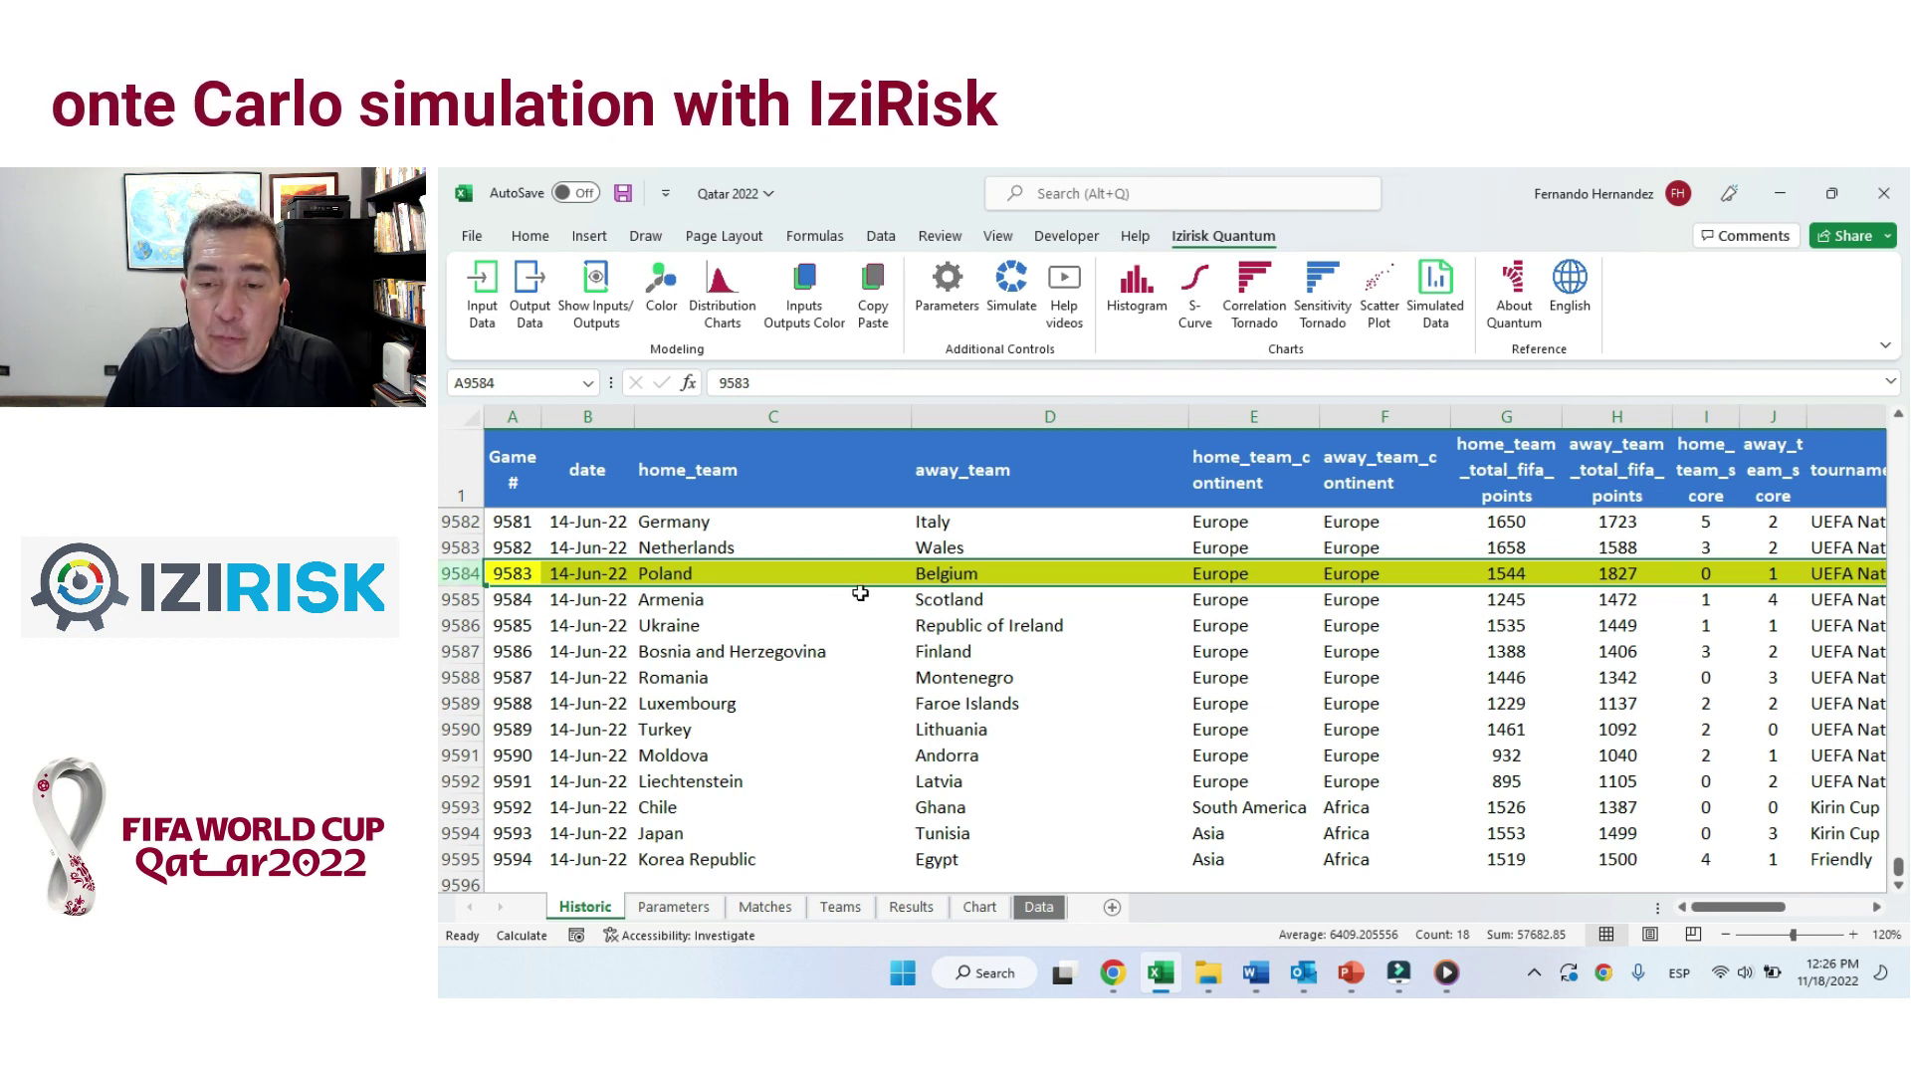
click(1496, 572)
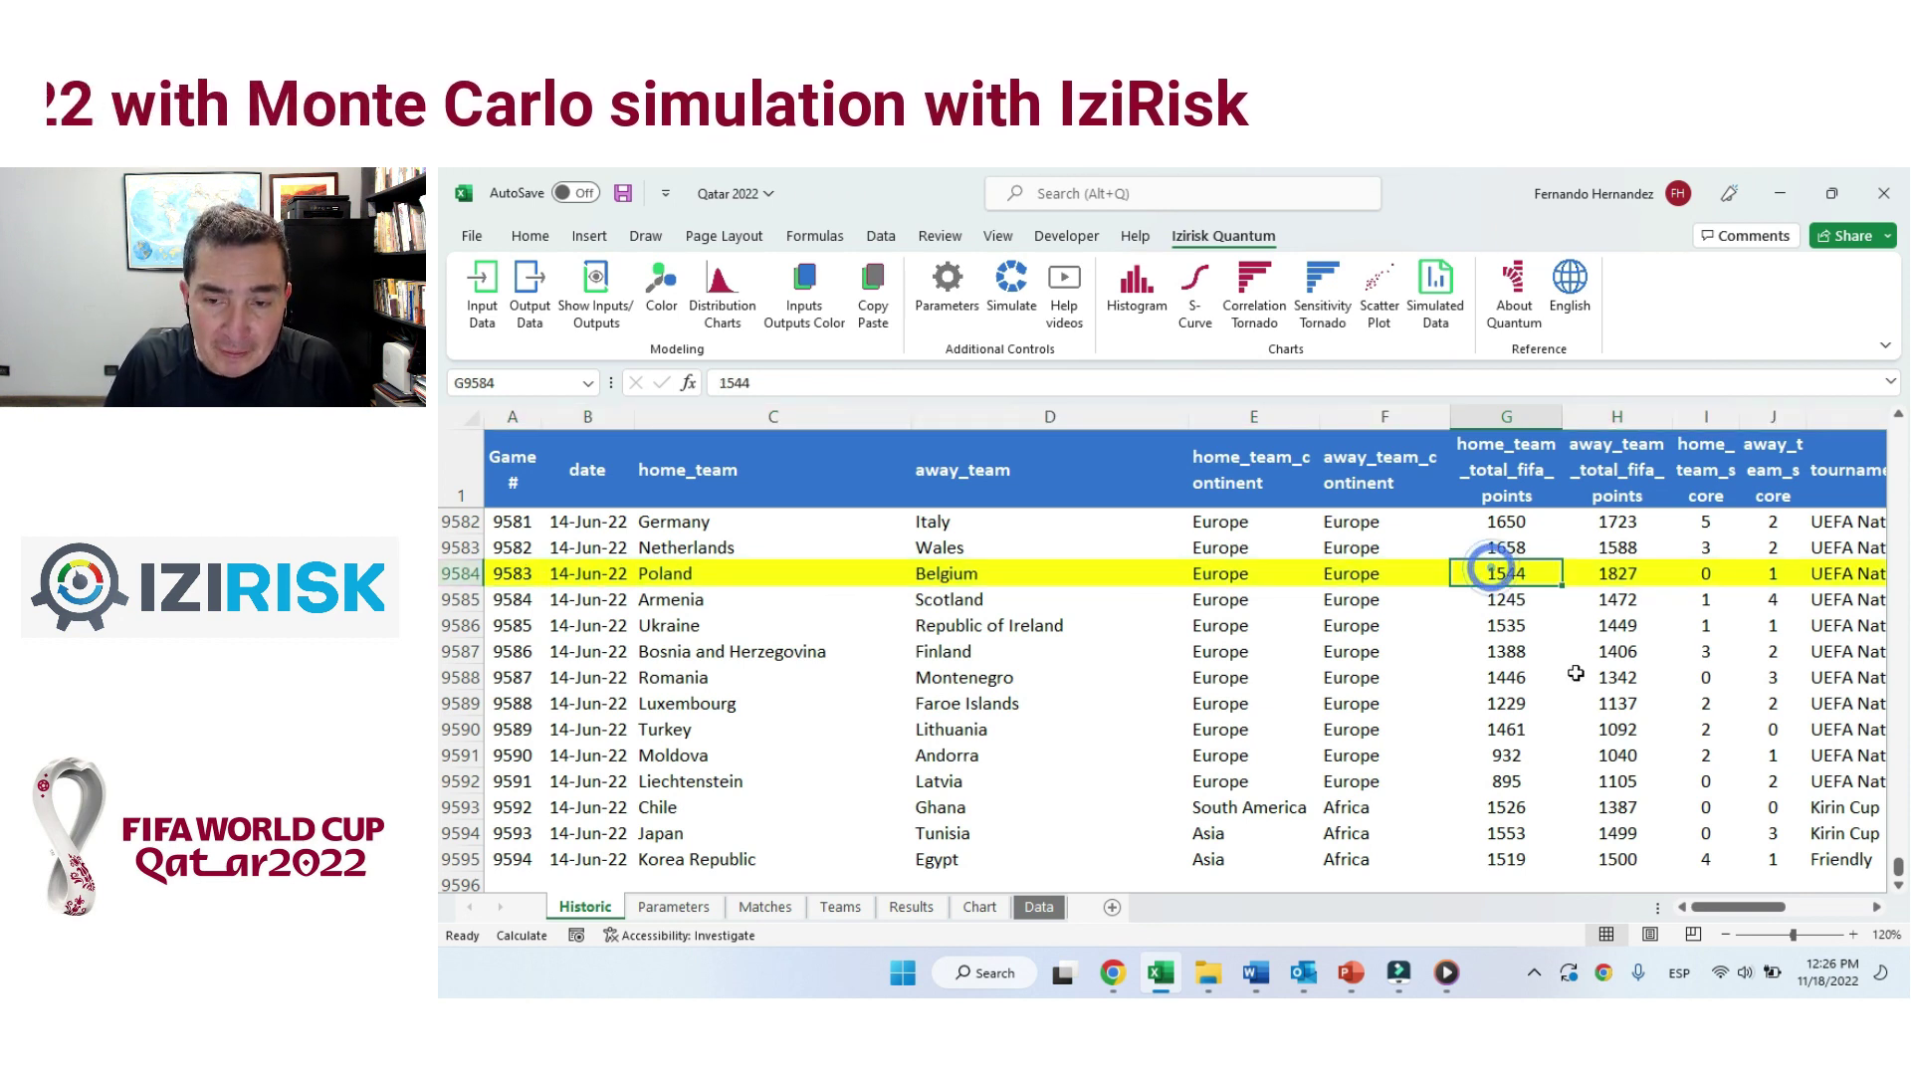
click(1623, 579)
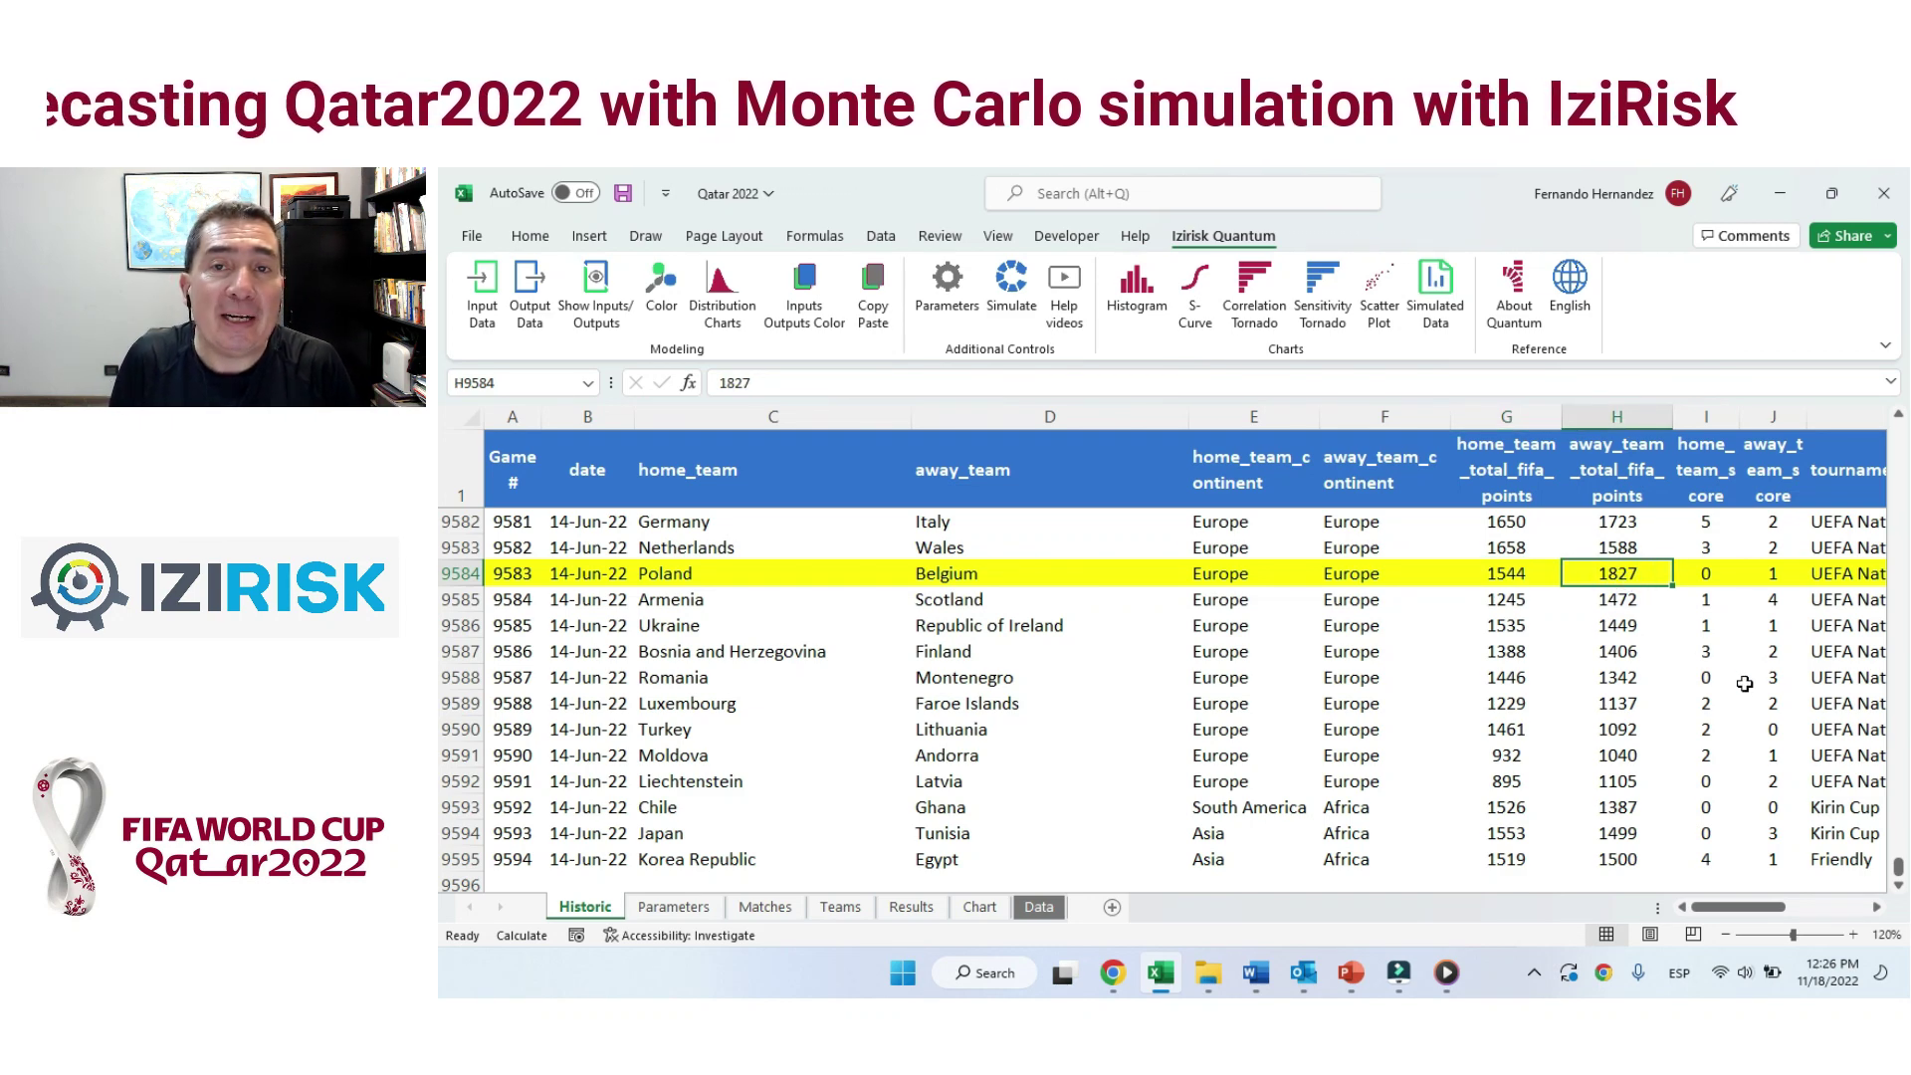
key(Right)
key(Right)
key(Right)
key(Right)
key(Right)
key(Right)
key(Right)
key(Right)
key(Right)
key(Right)
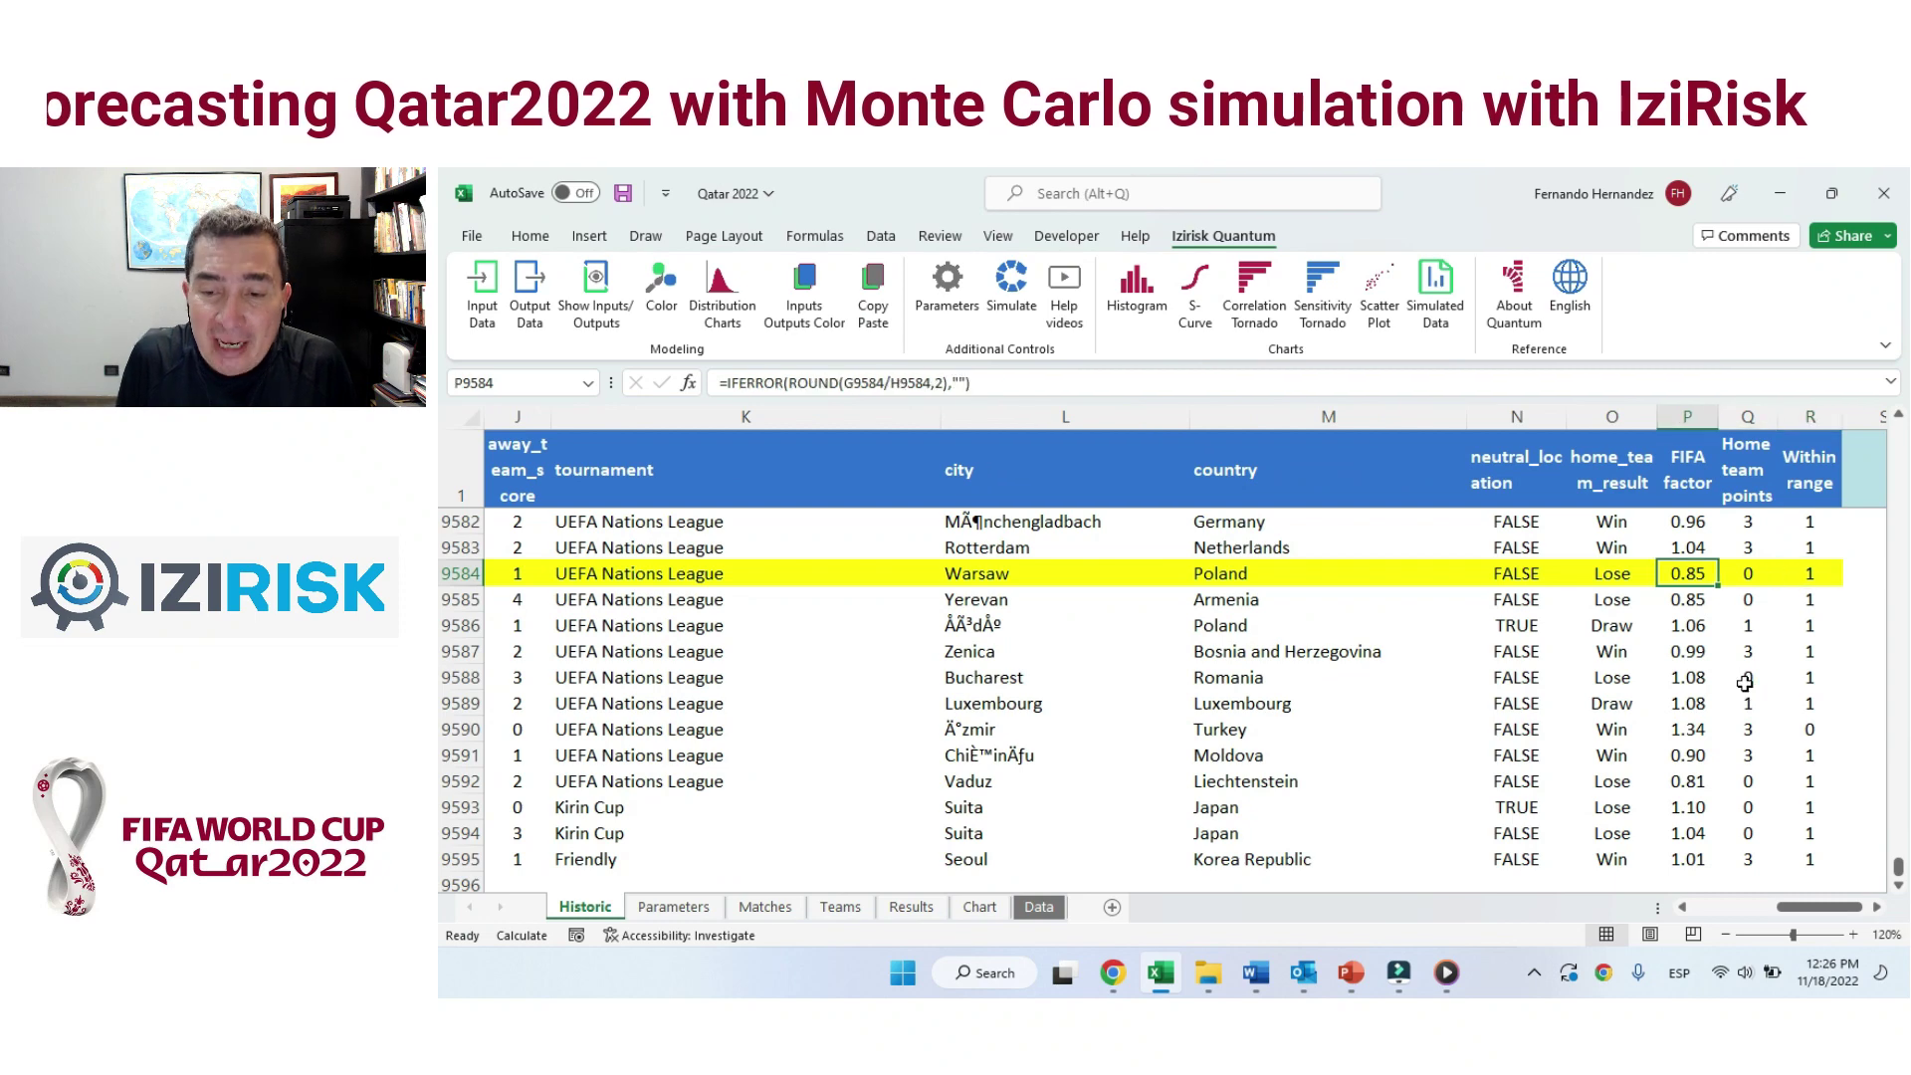
drag(1093, 408, 518, 416)
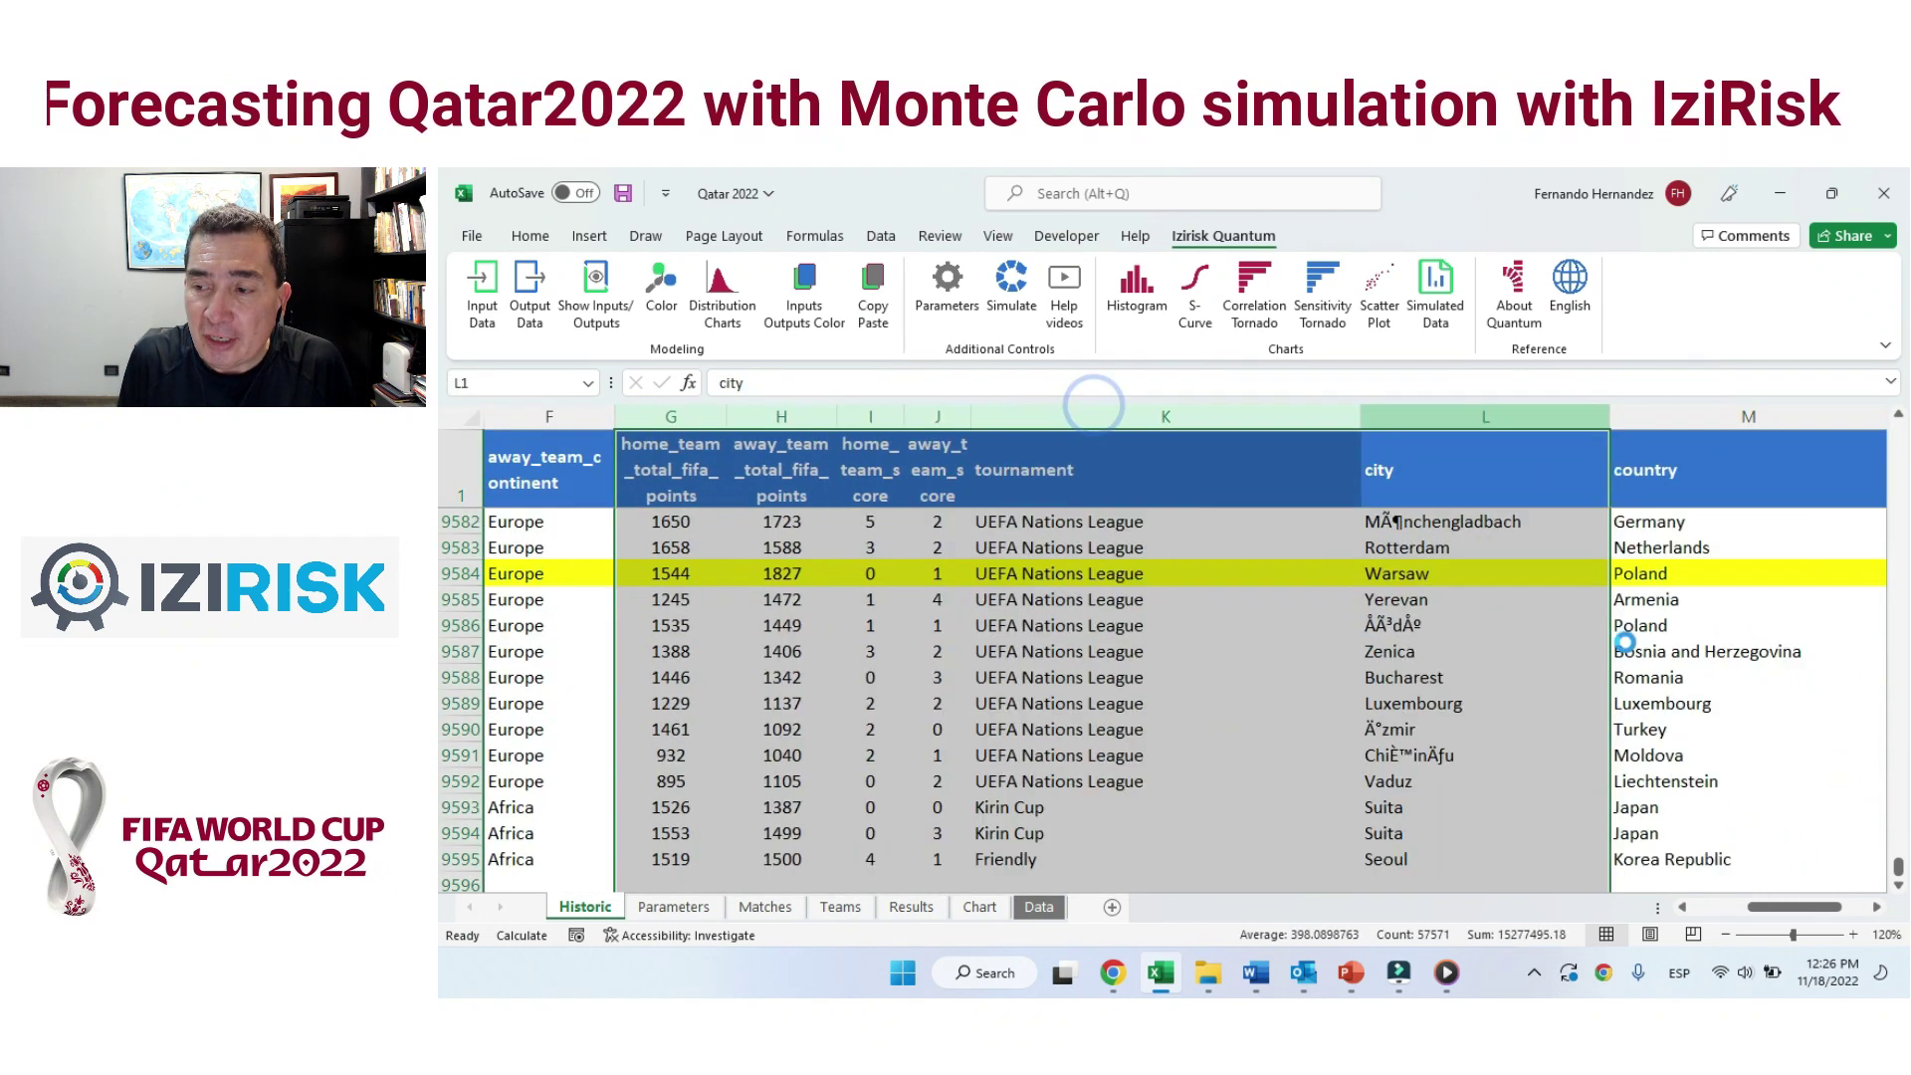
click(1608, 574)
click(1685, 576)
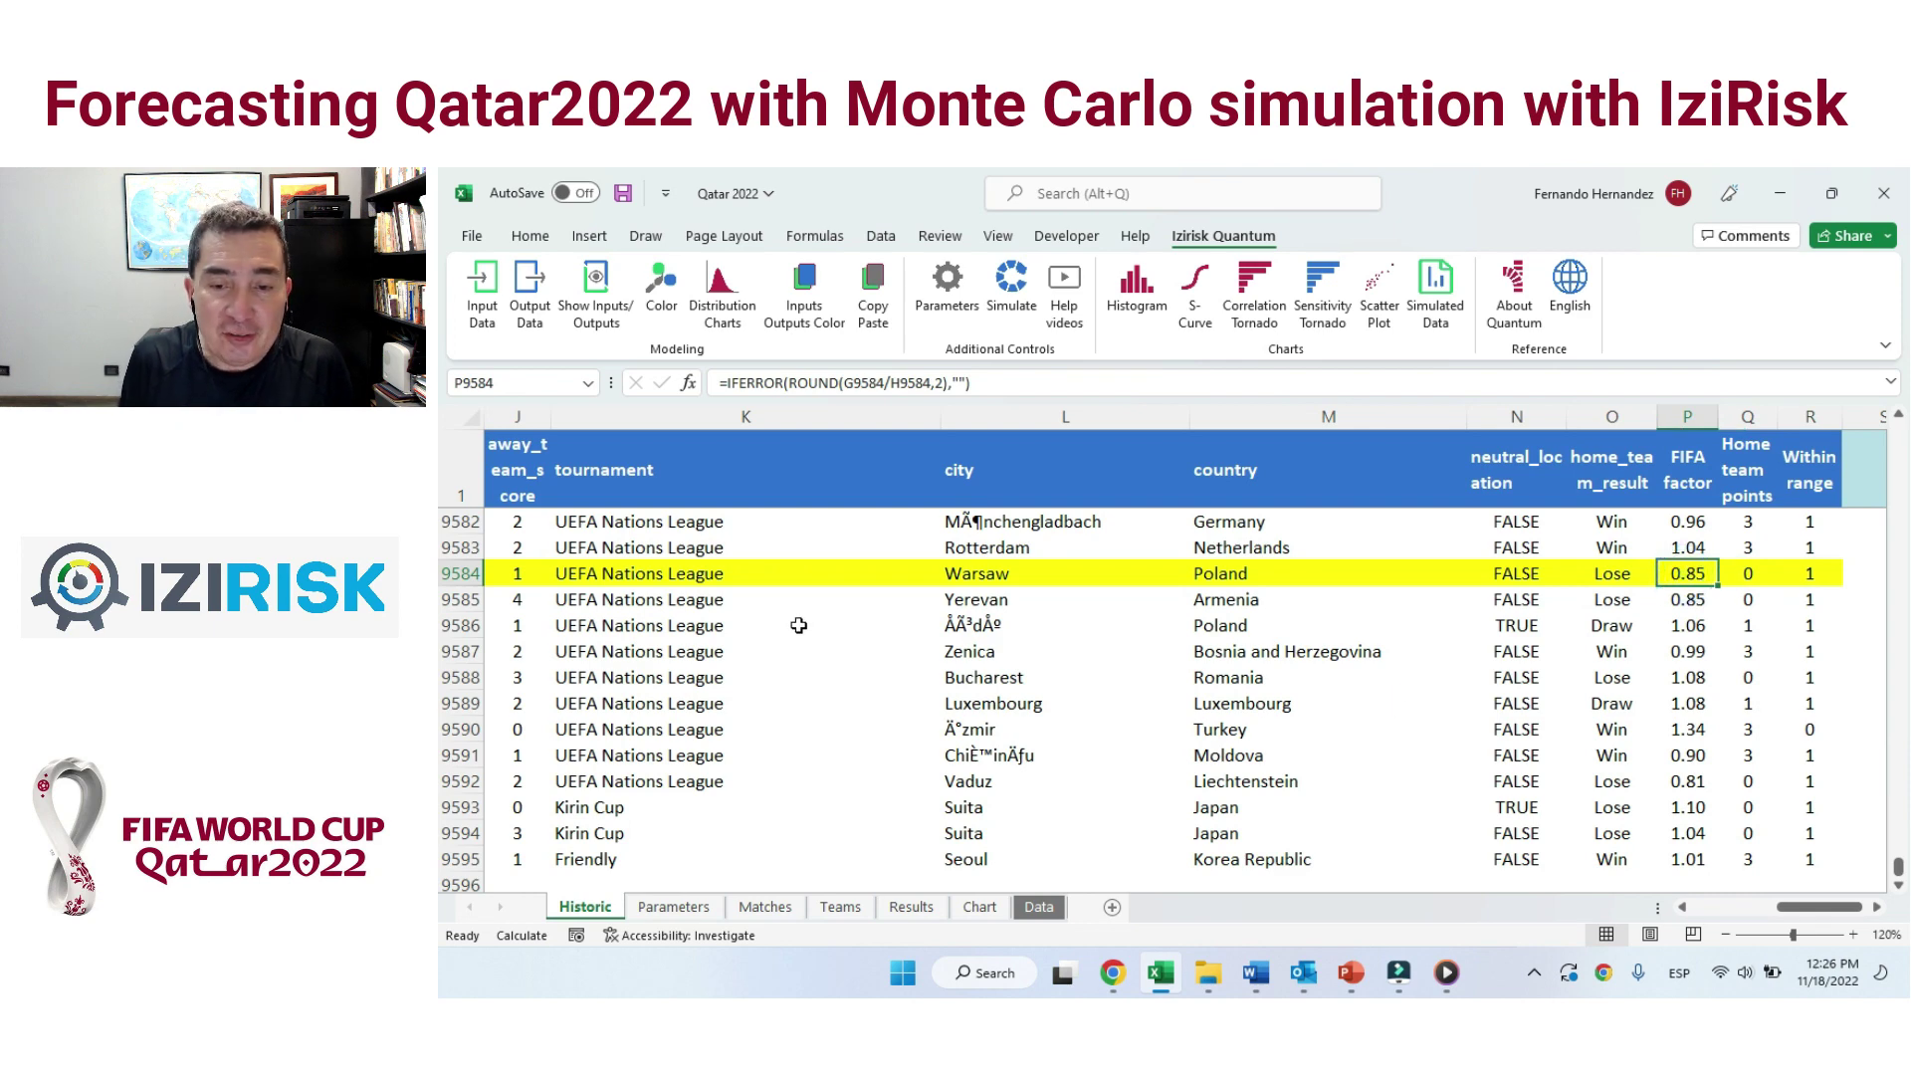
key(Home)
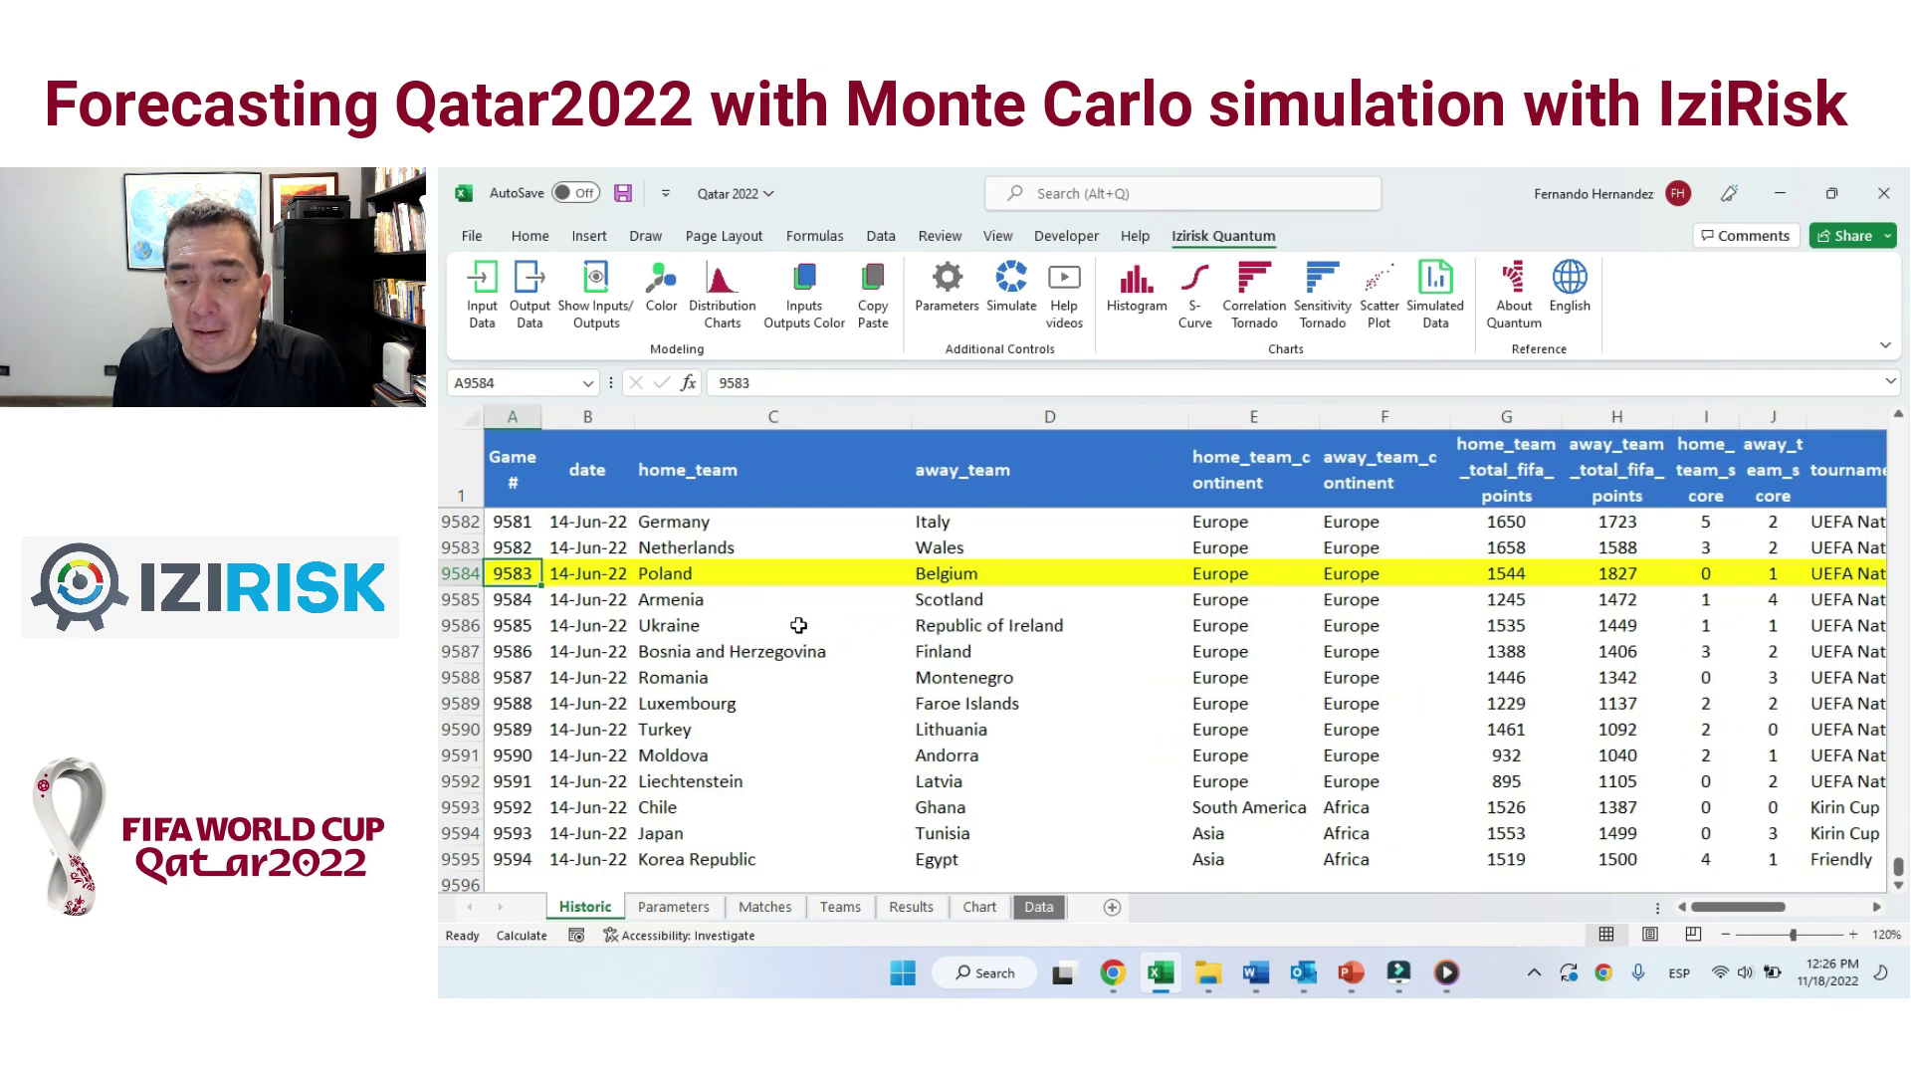
drag(1484, 574, 1607, 575)
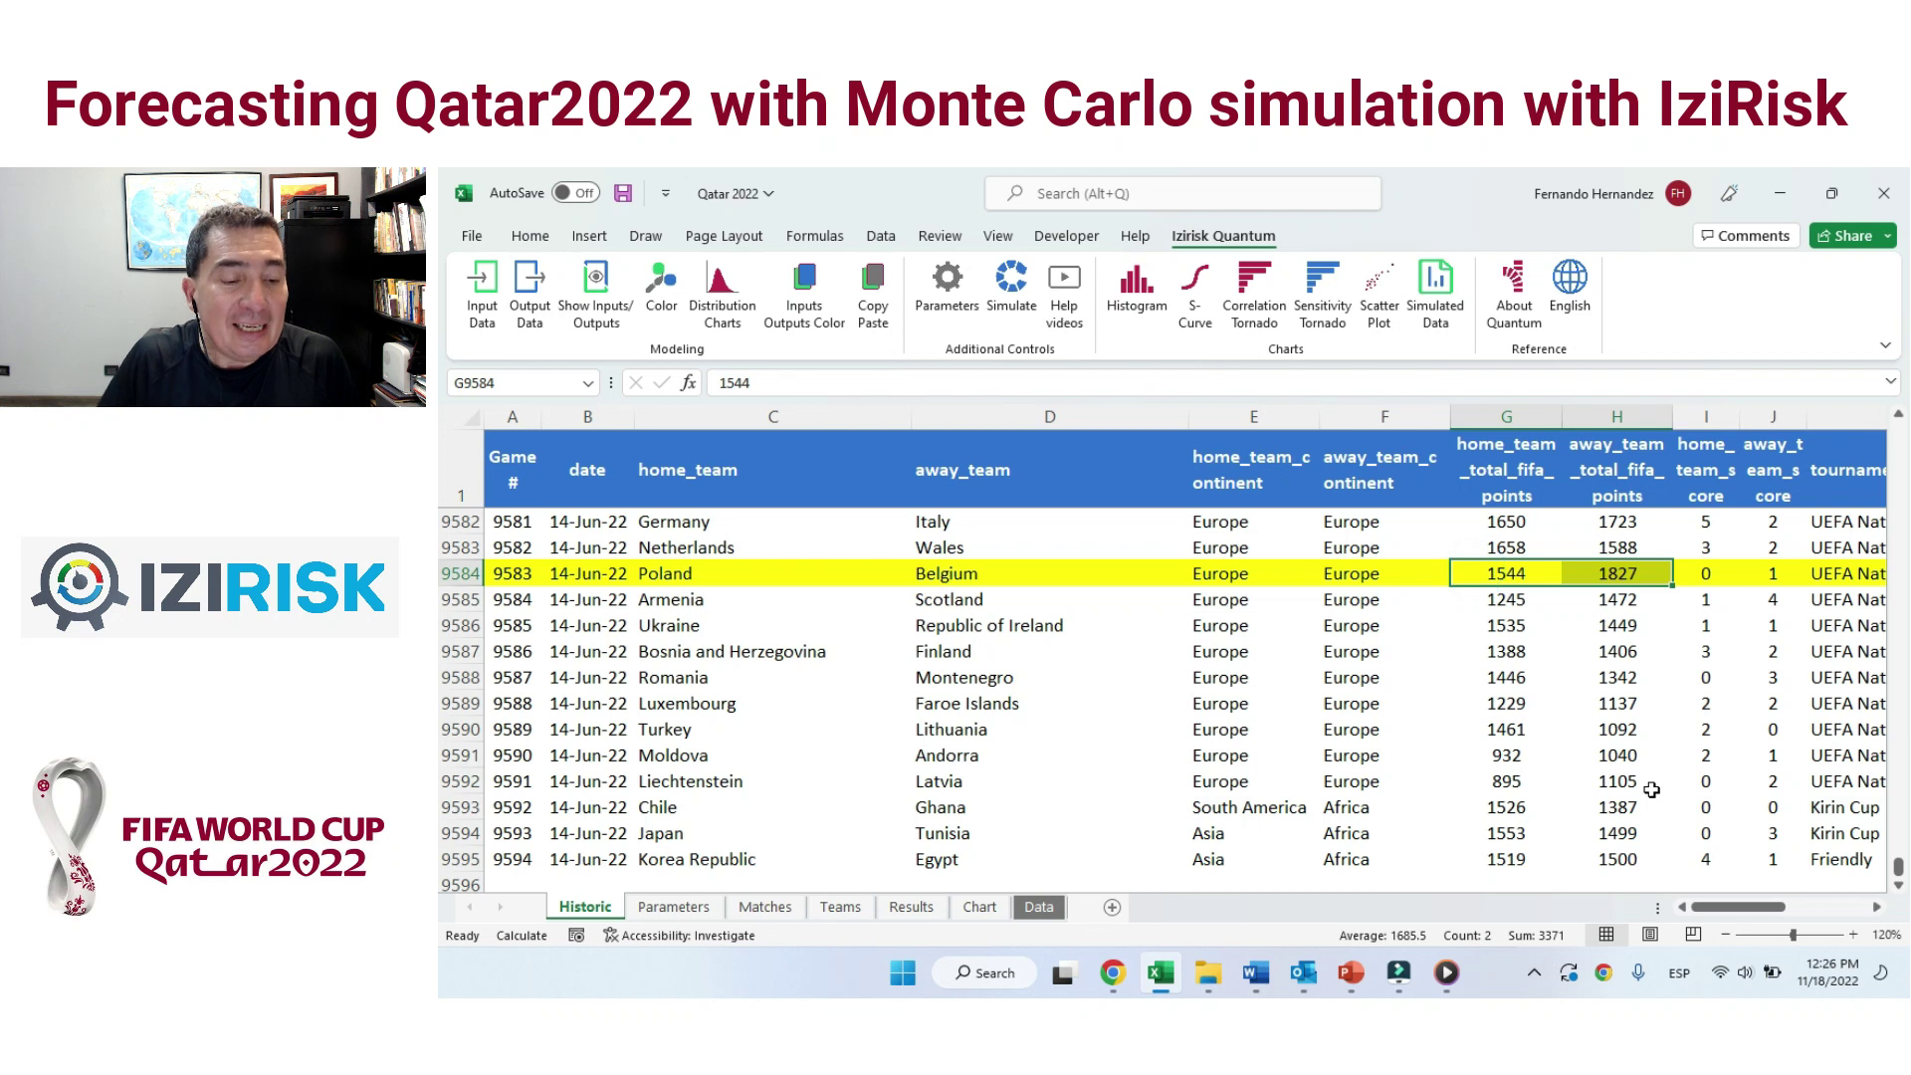
click(683, 577)
click(920, 583)
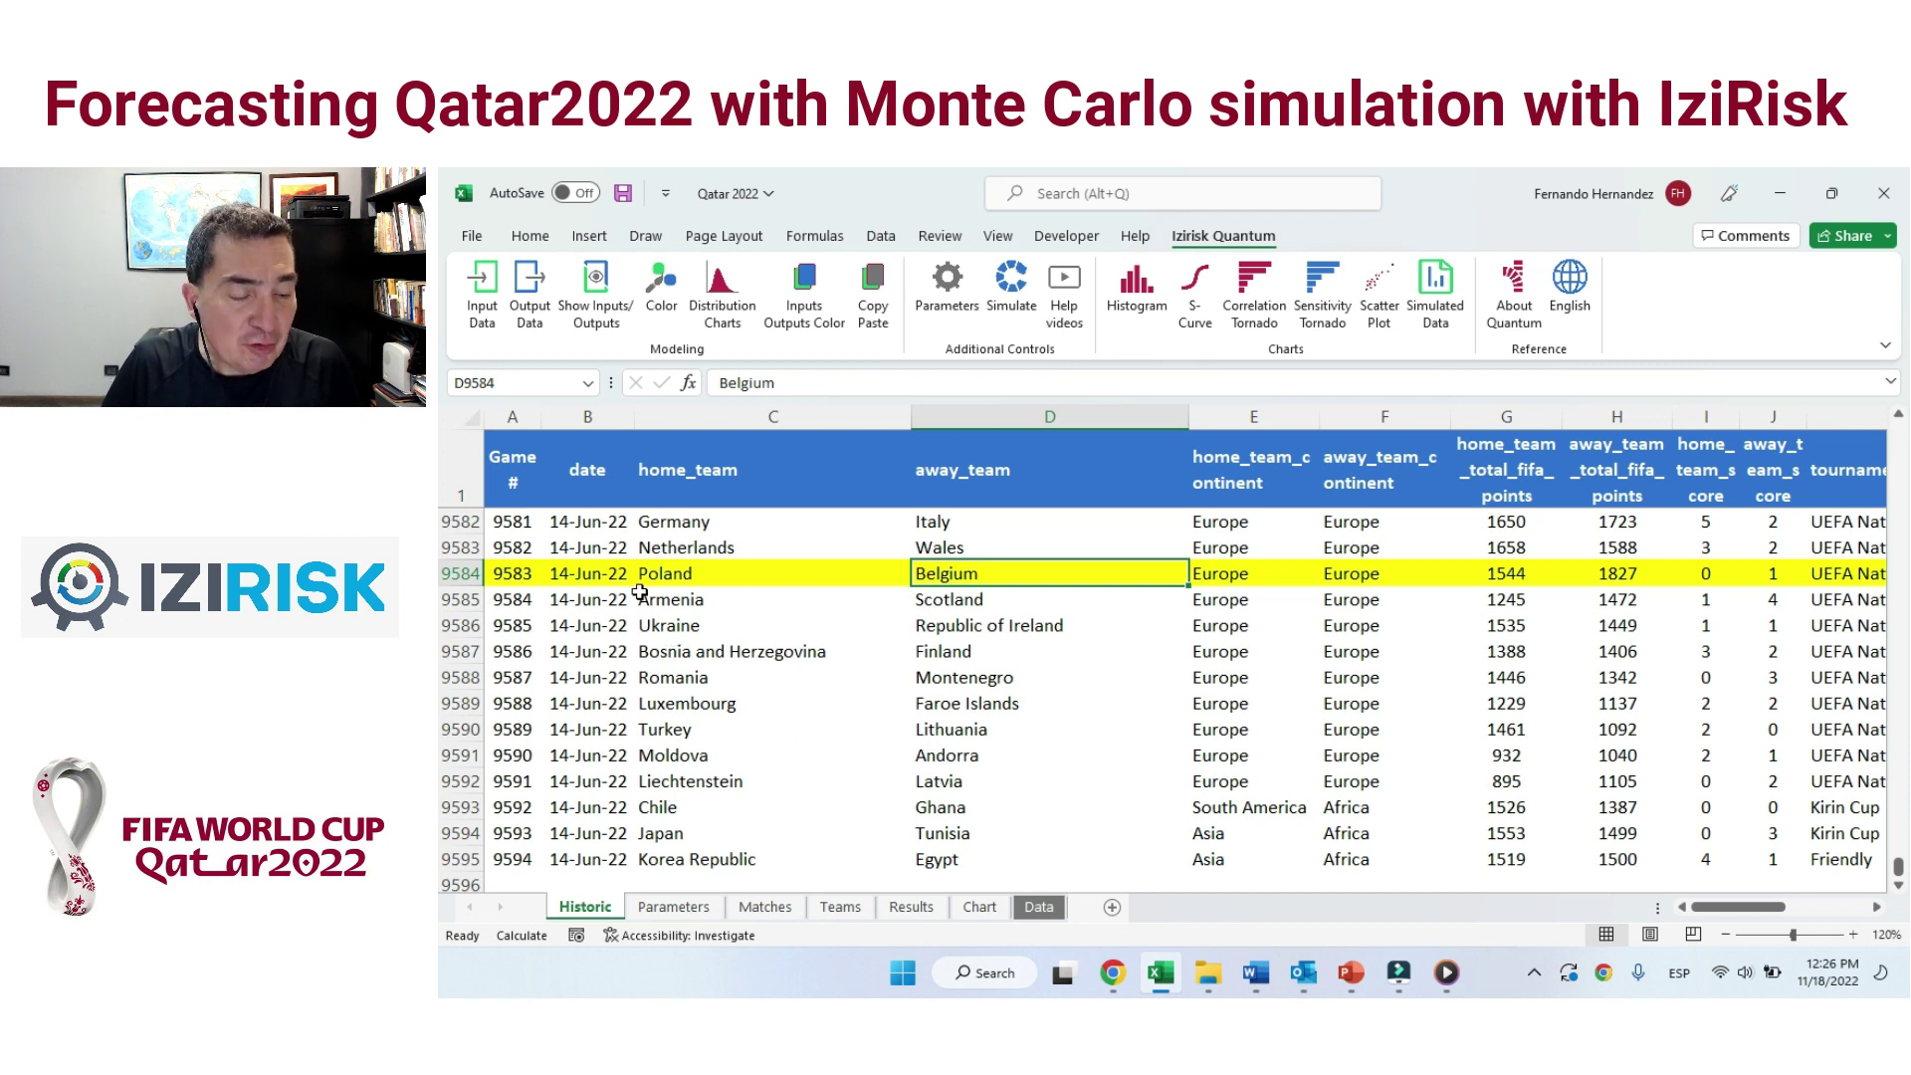
key(Home)
key(ctrl+Down)
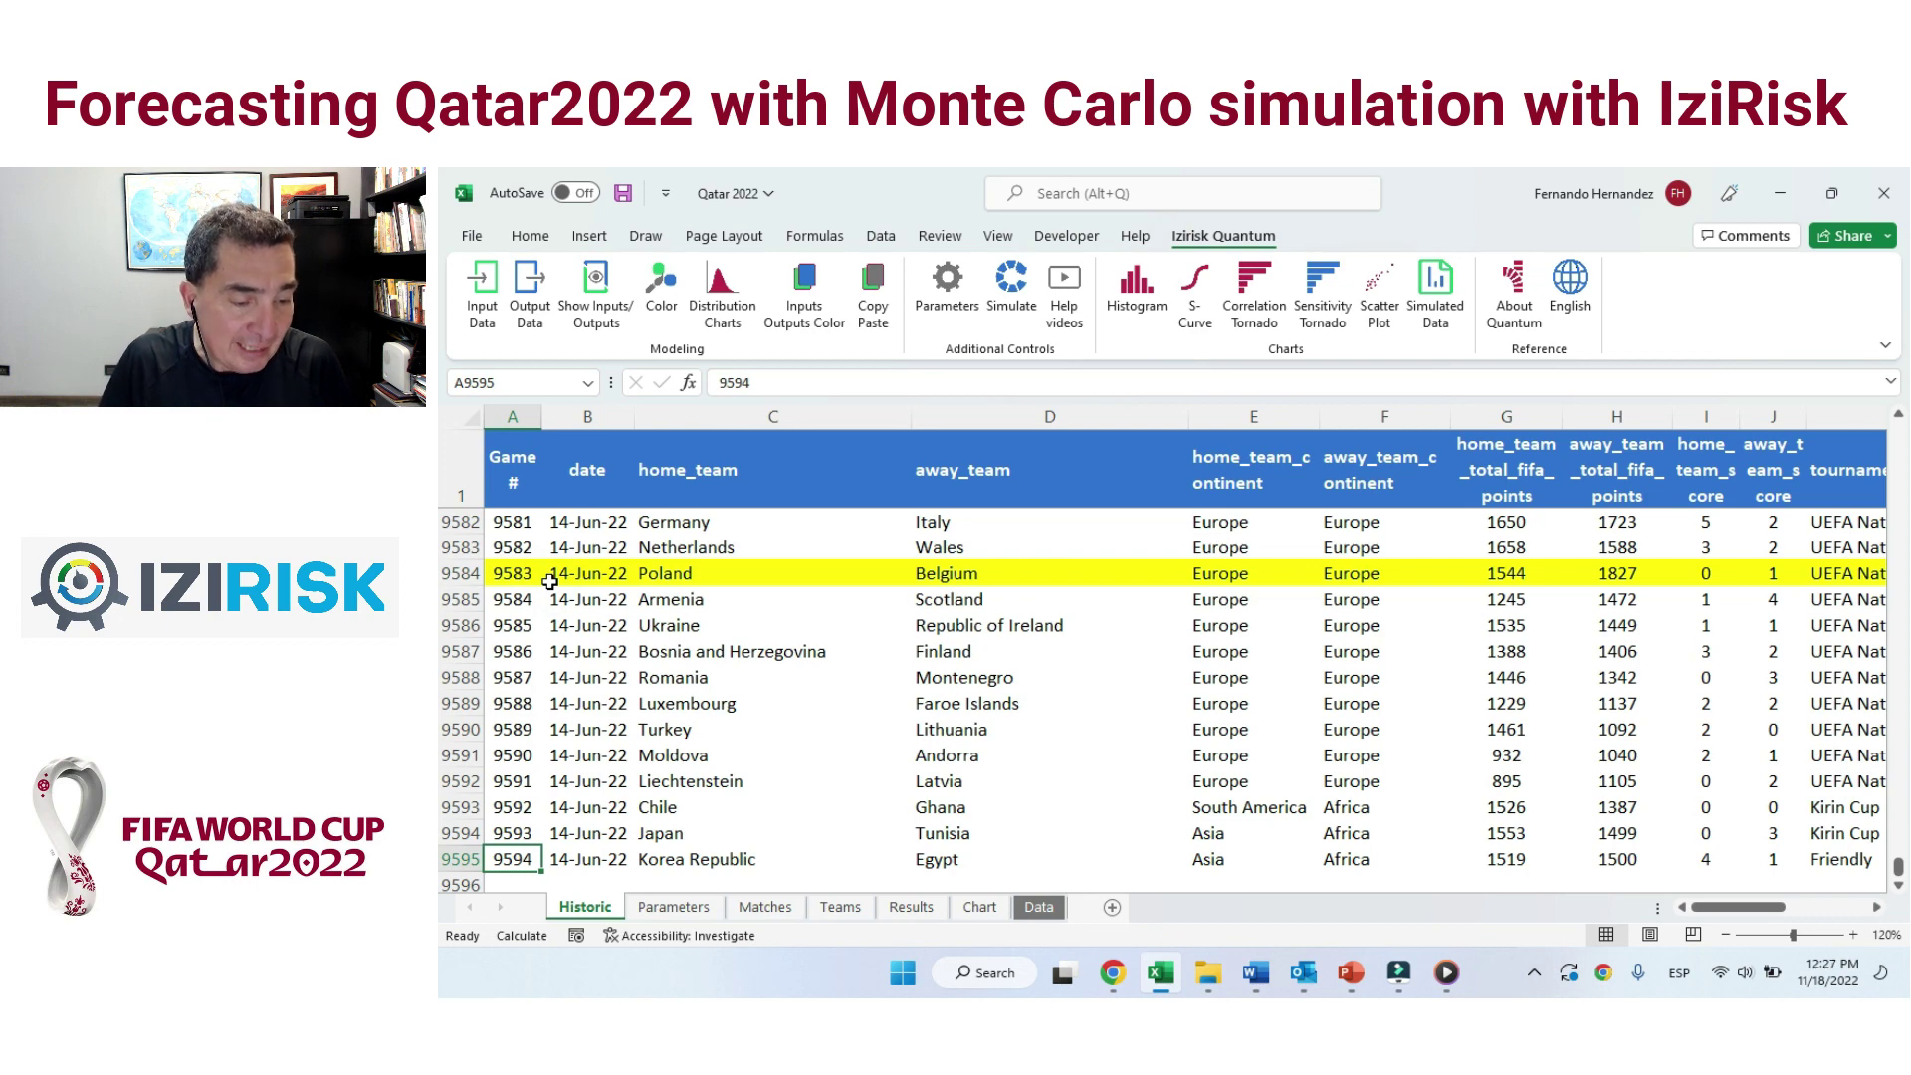
key(ctrl+Home)
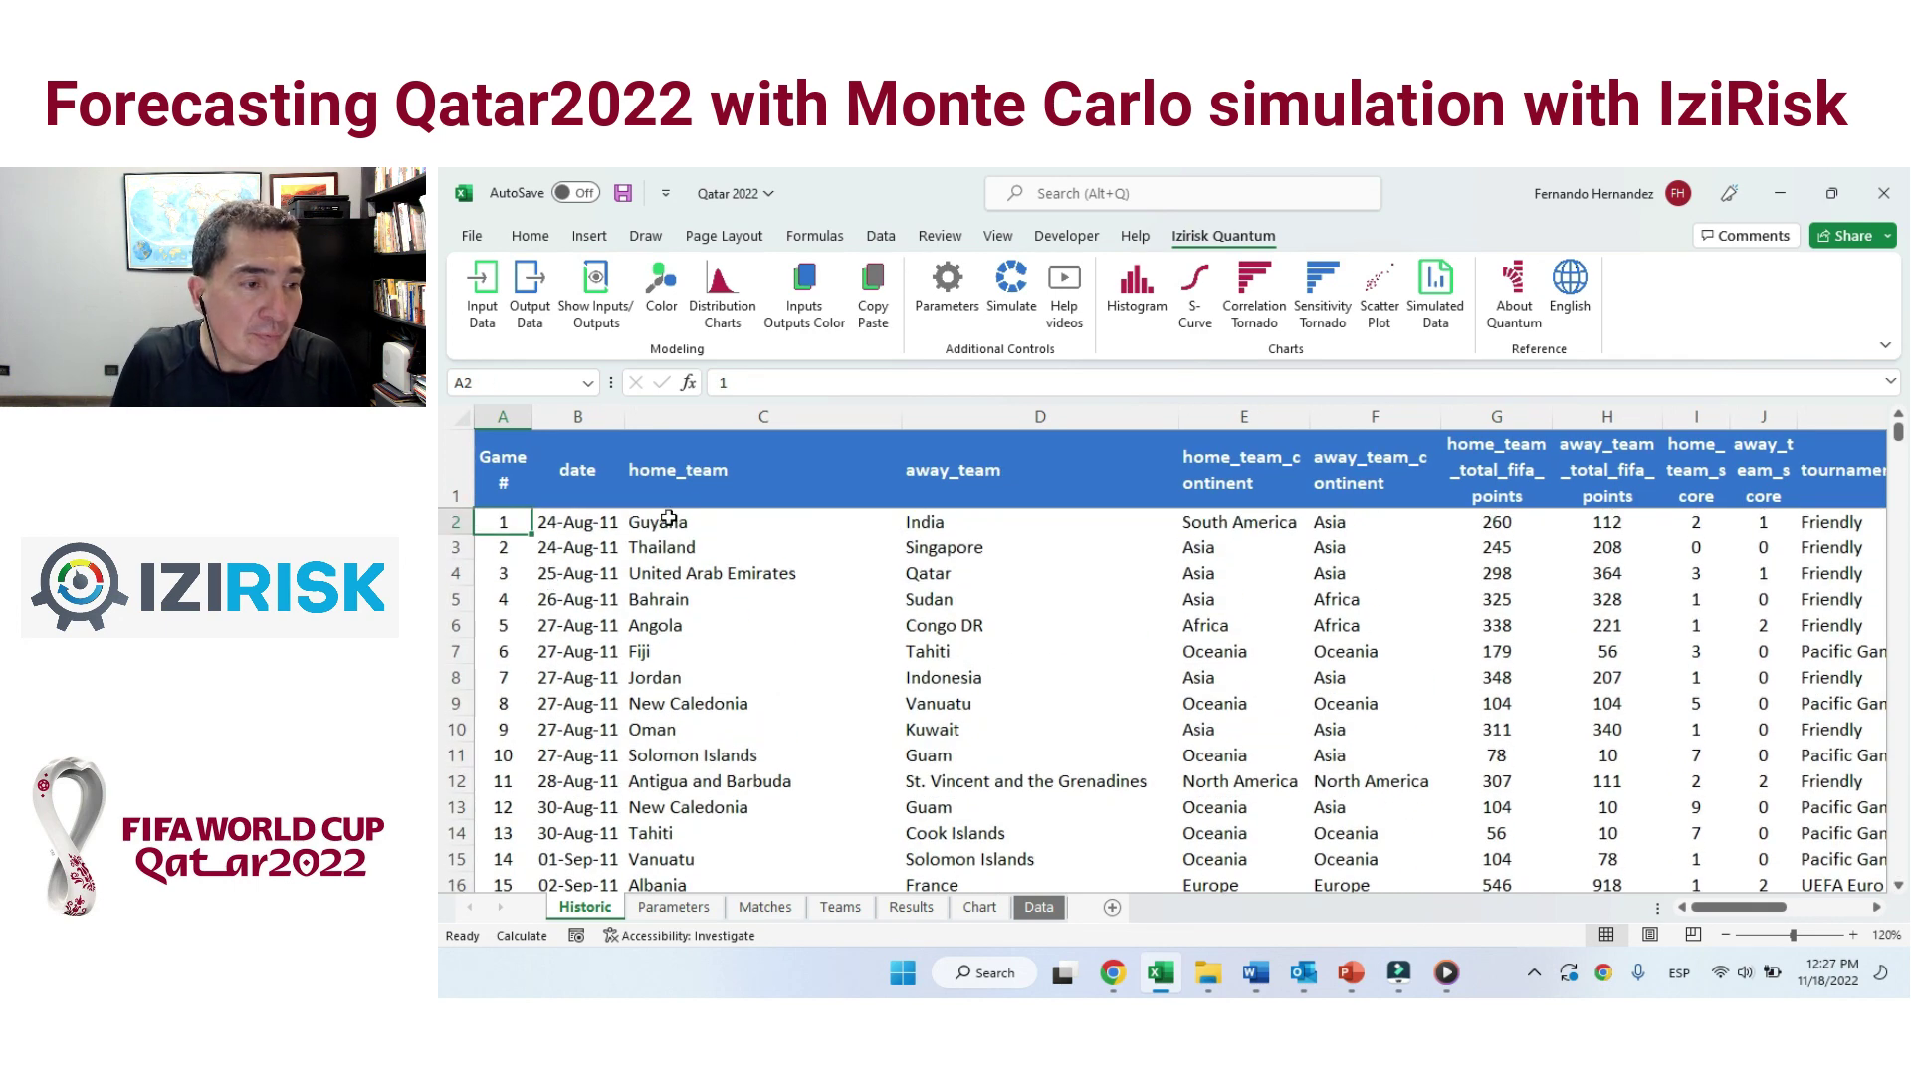
key(Right)
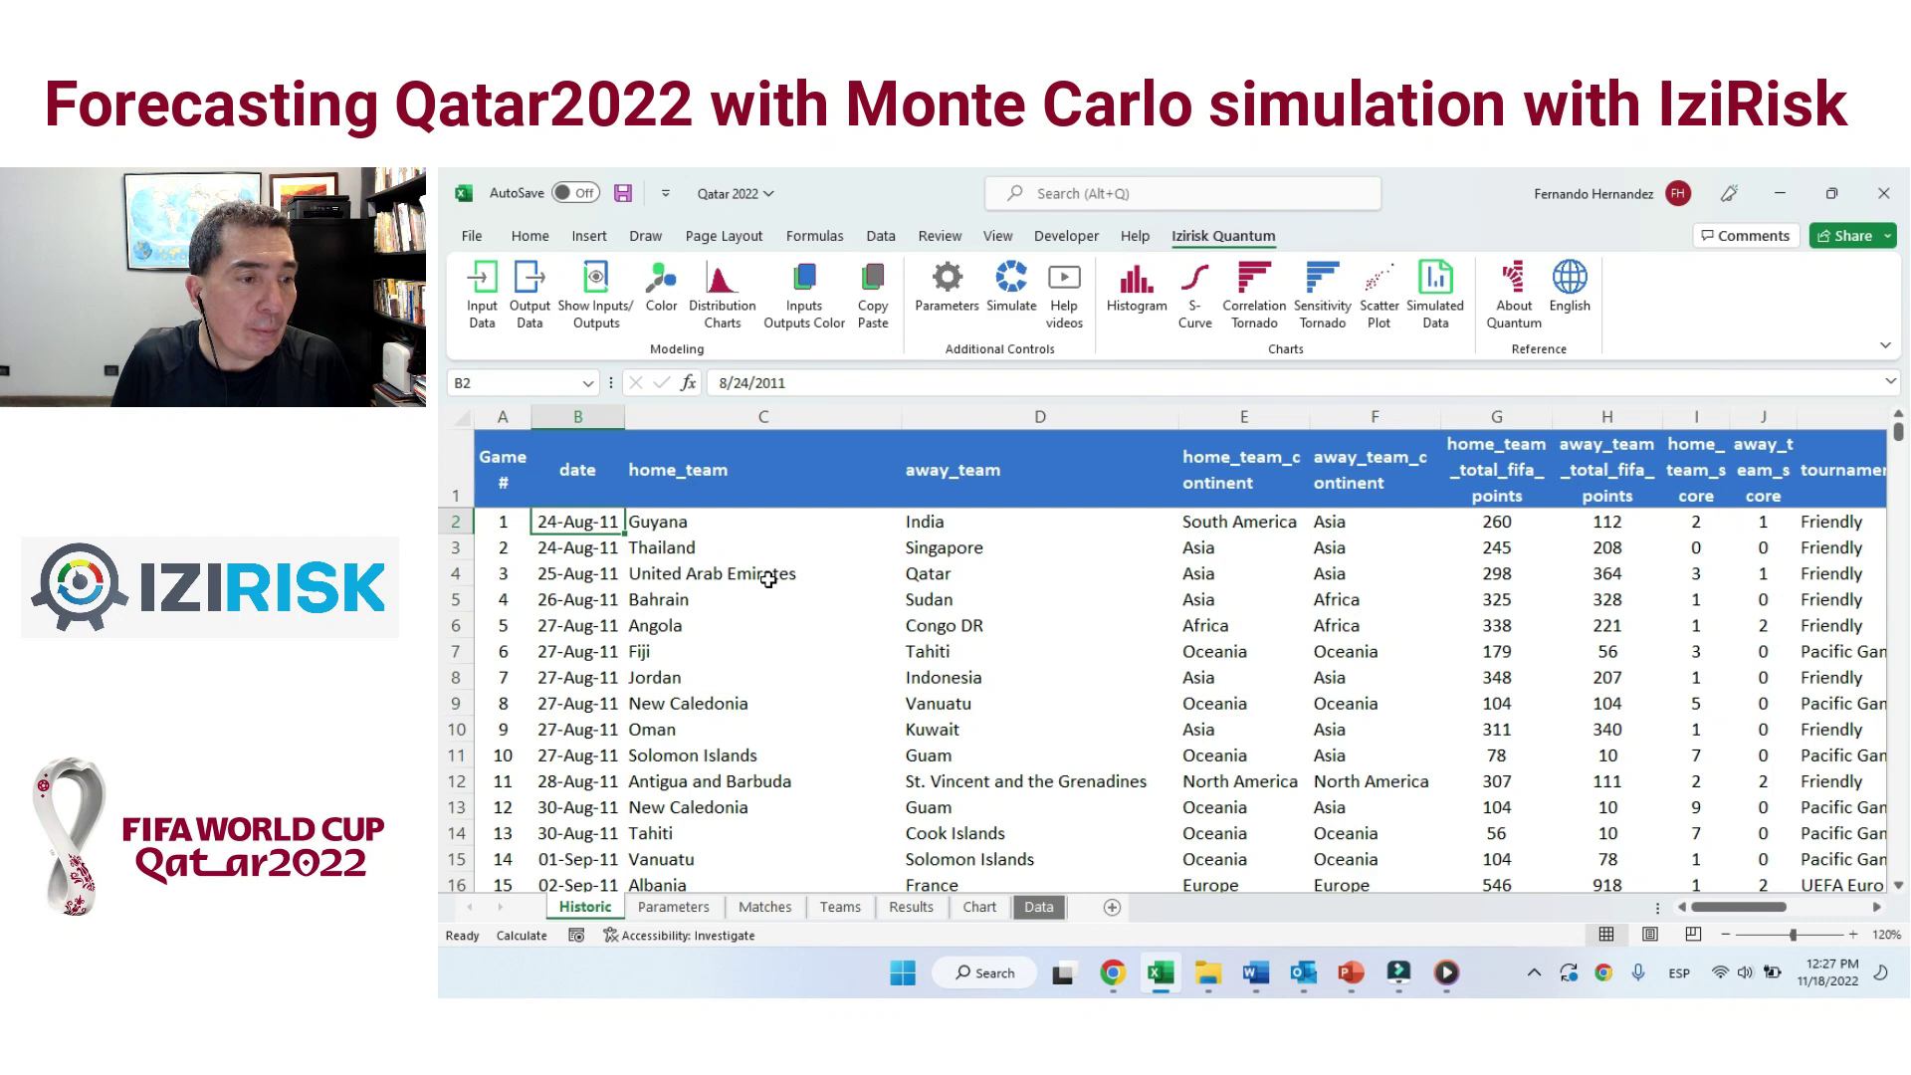
key(ctrl+Down)
scroll(670, 694, down, 2)
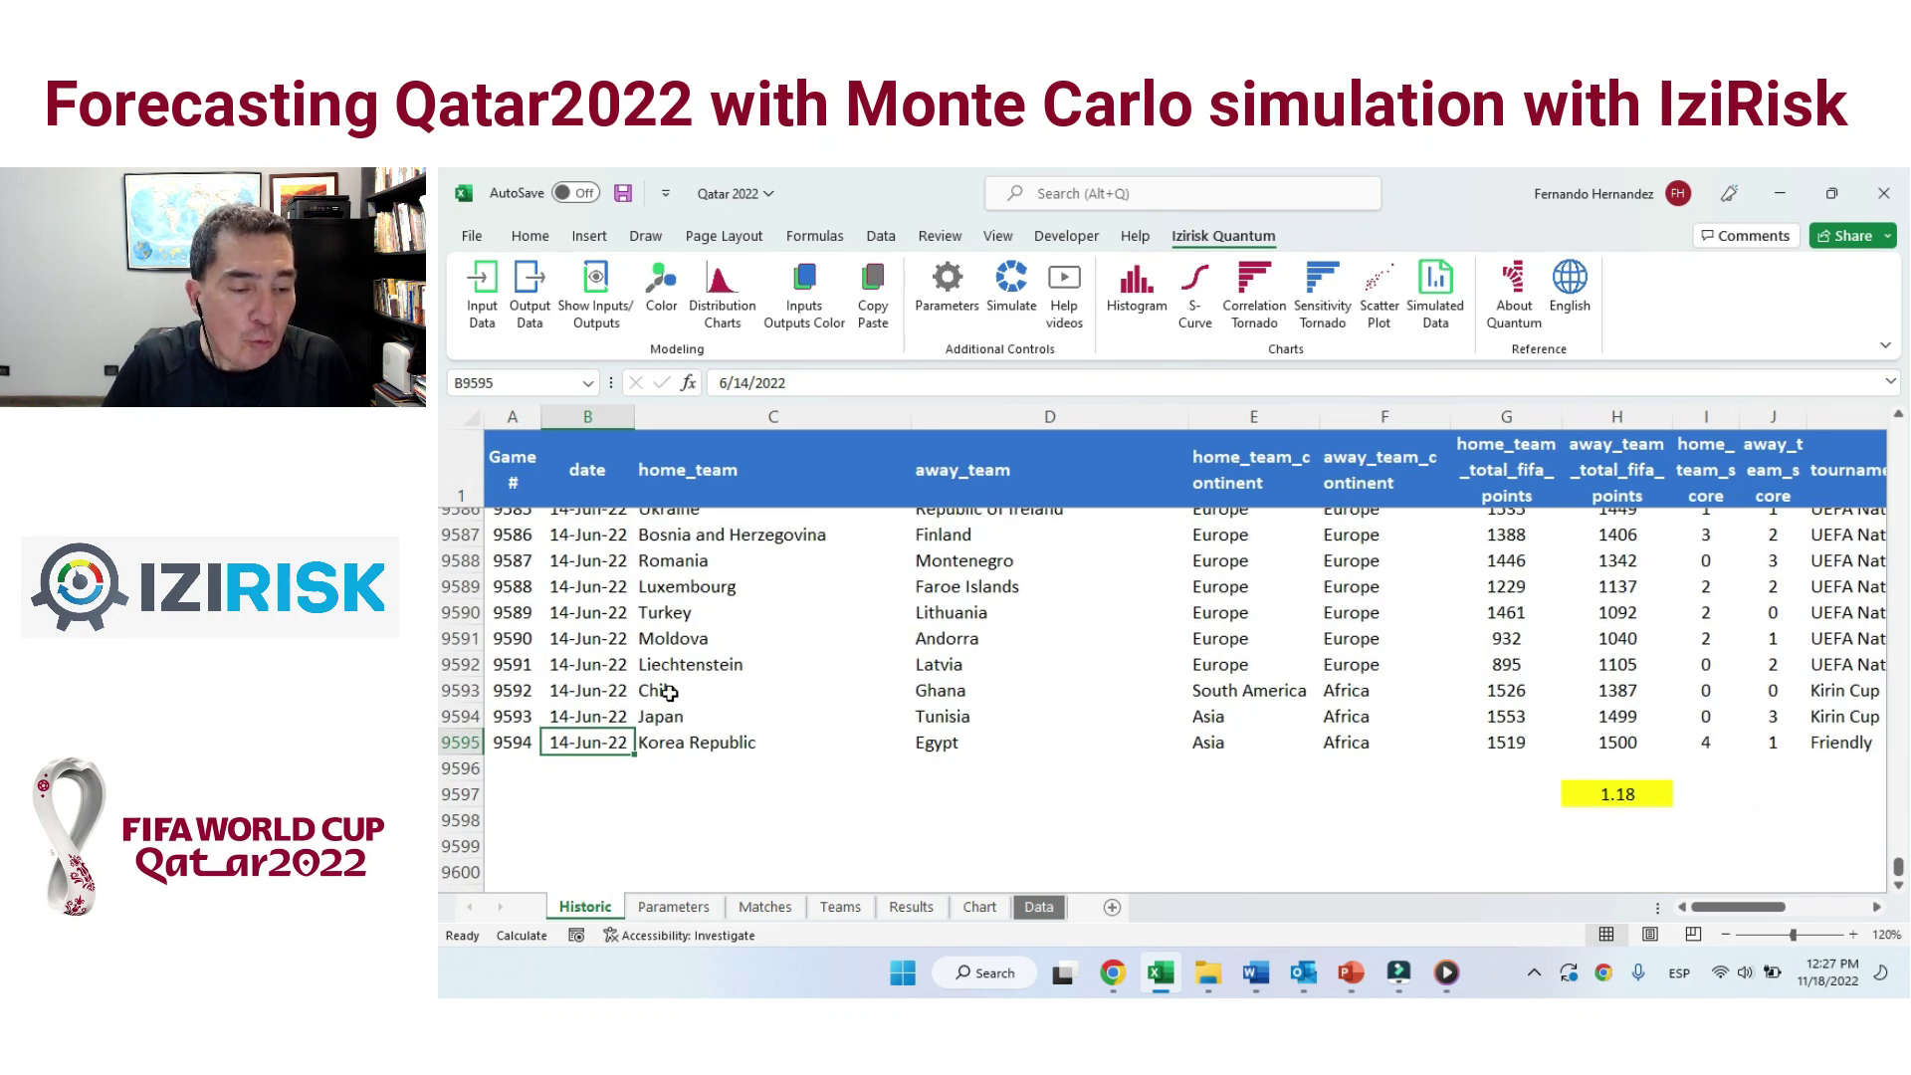
key(ctrl+Home)
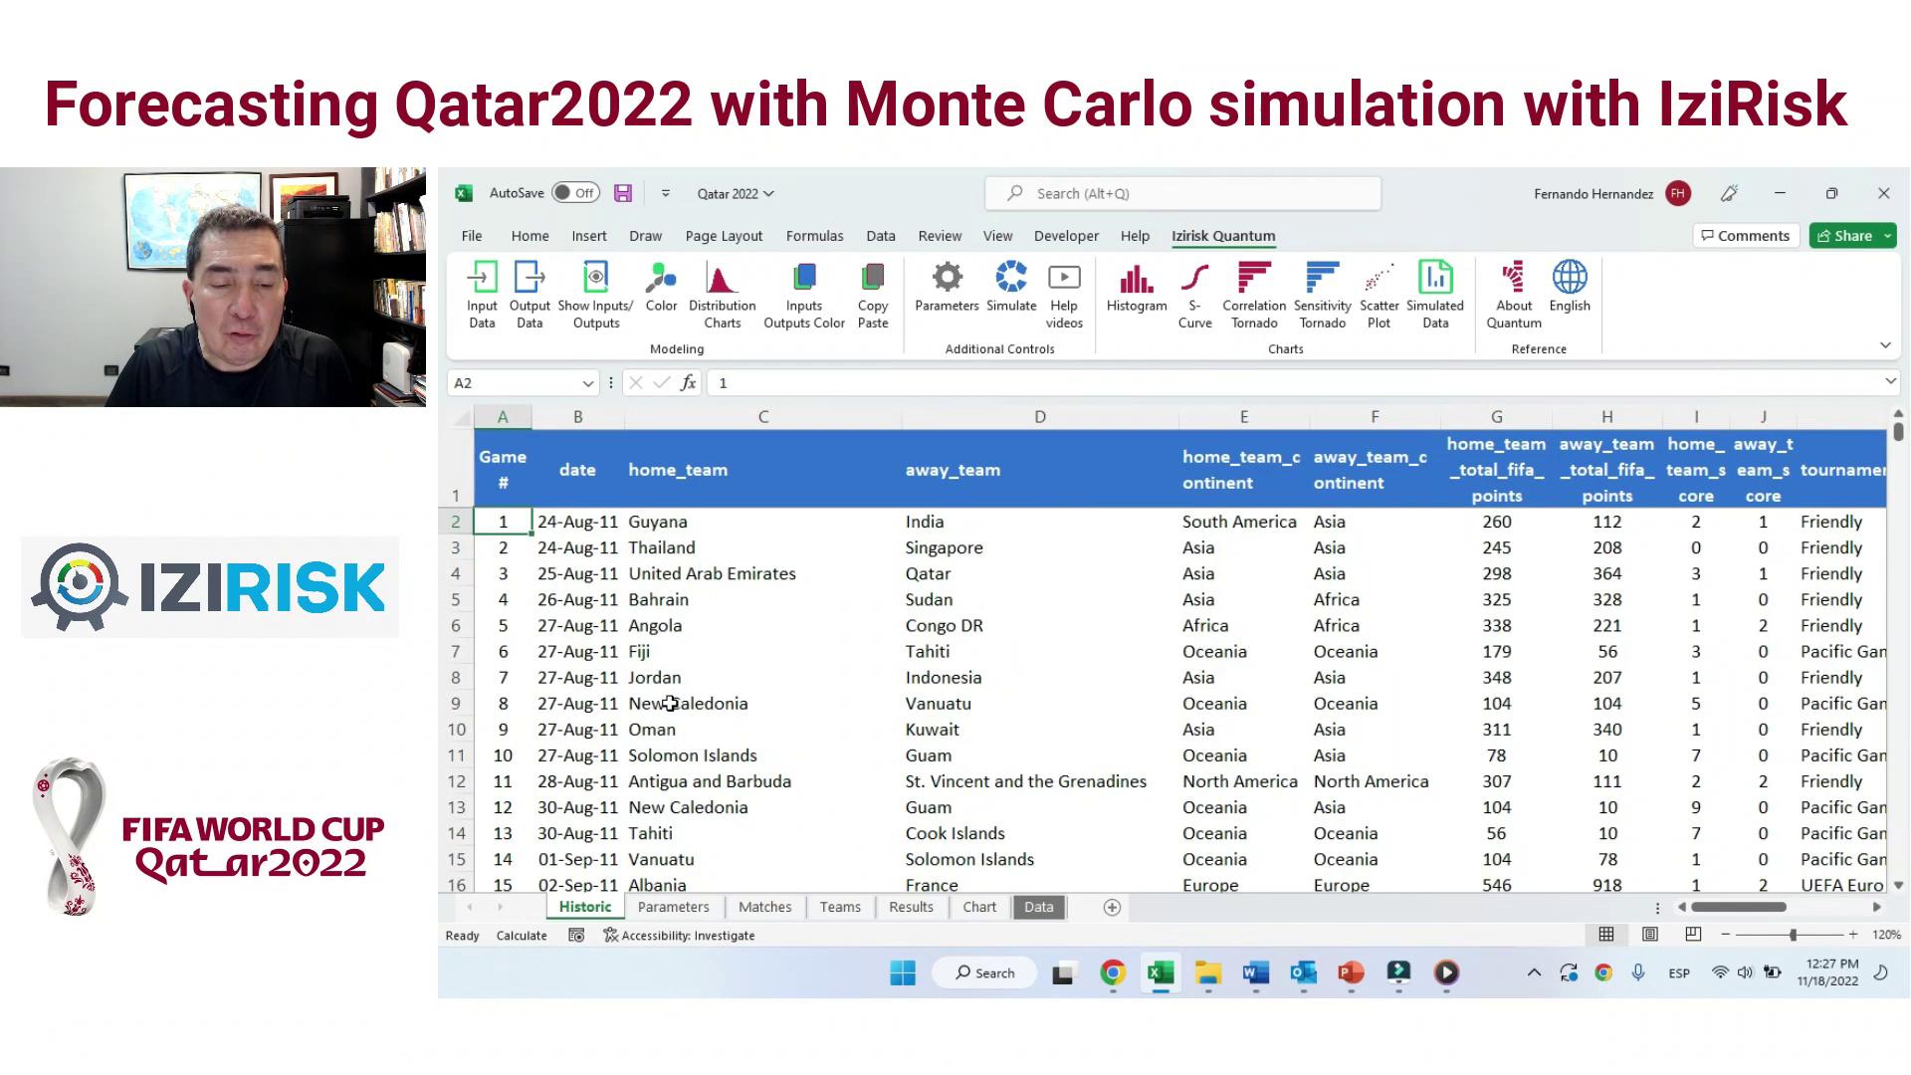
click(697, 908)
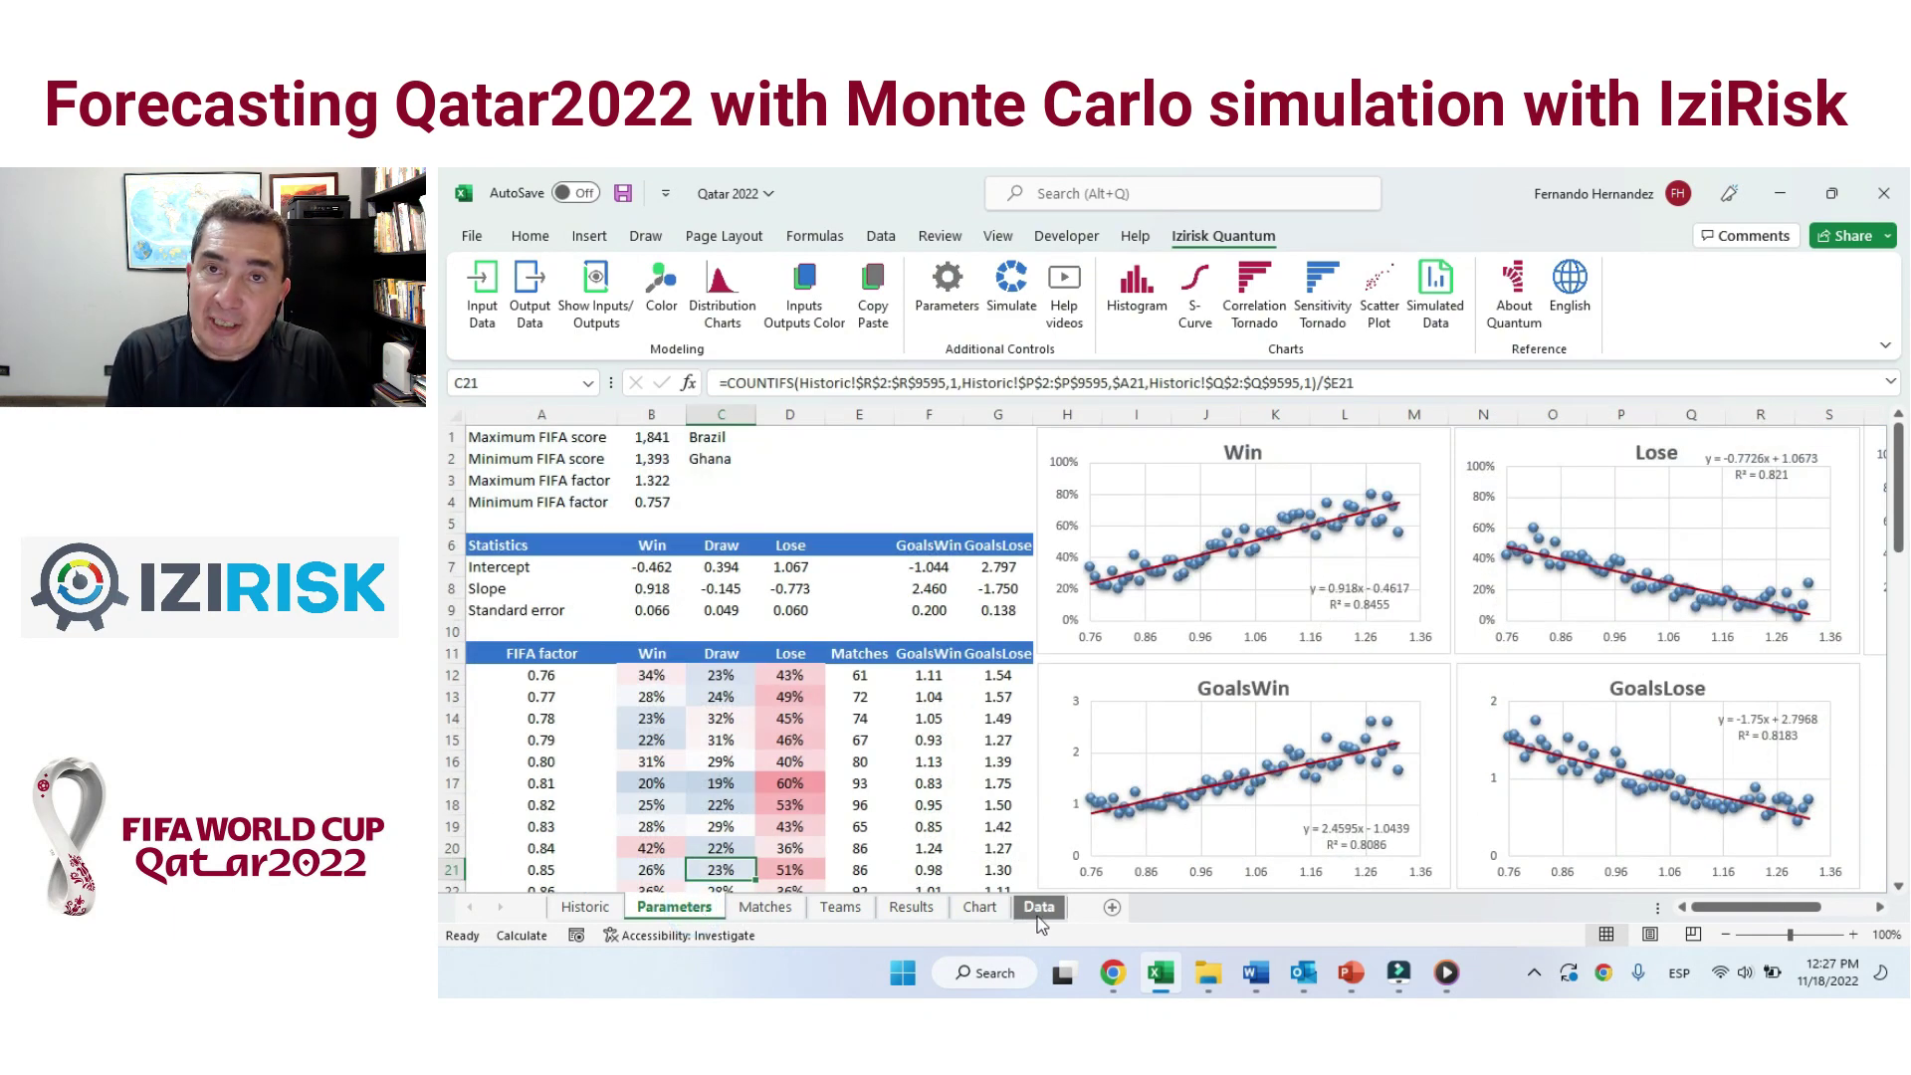
click(992, 909)
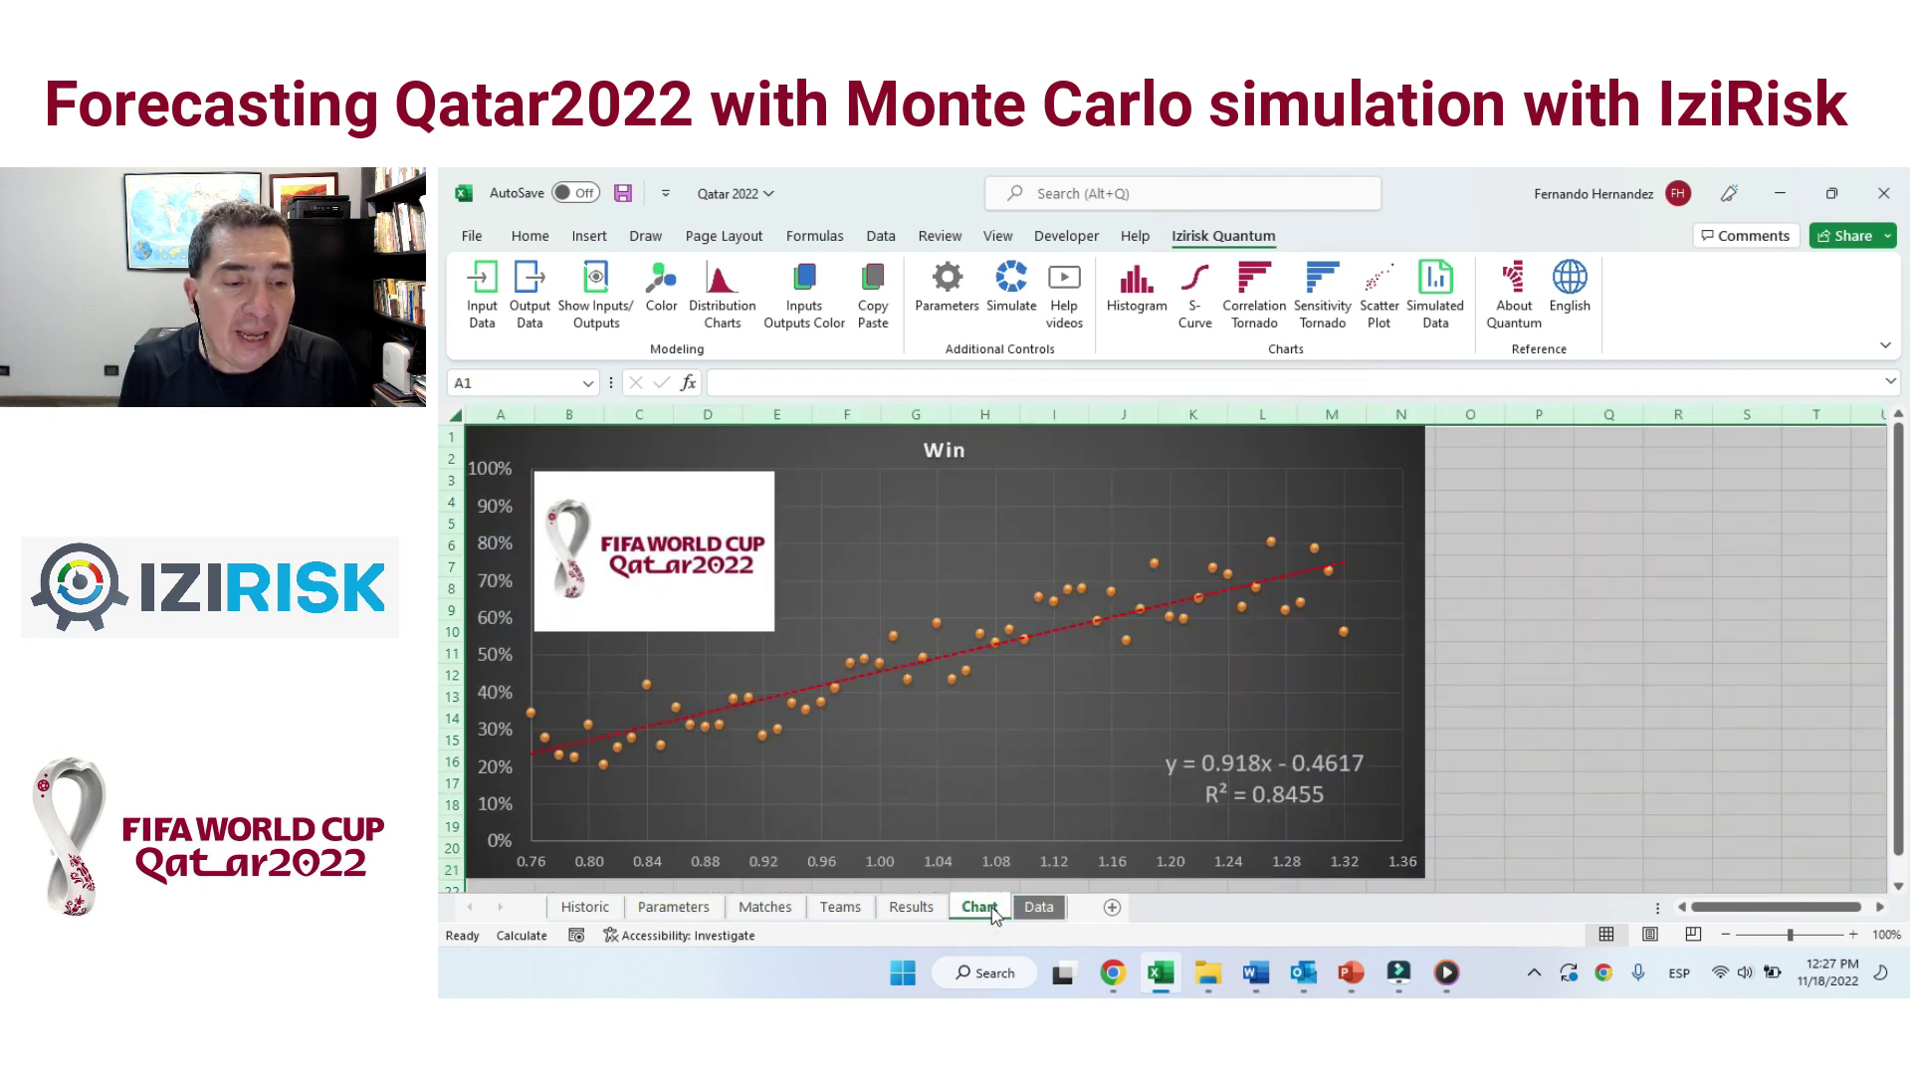
click(674, 908)
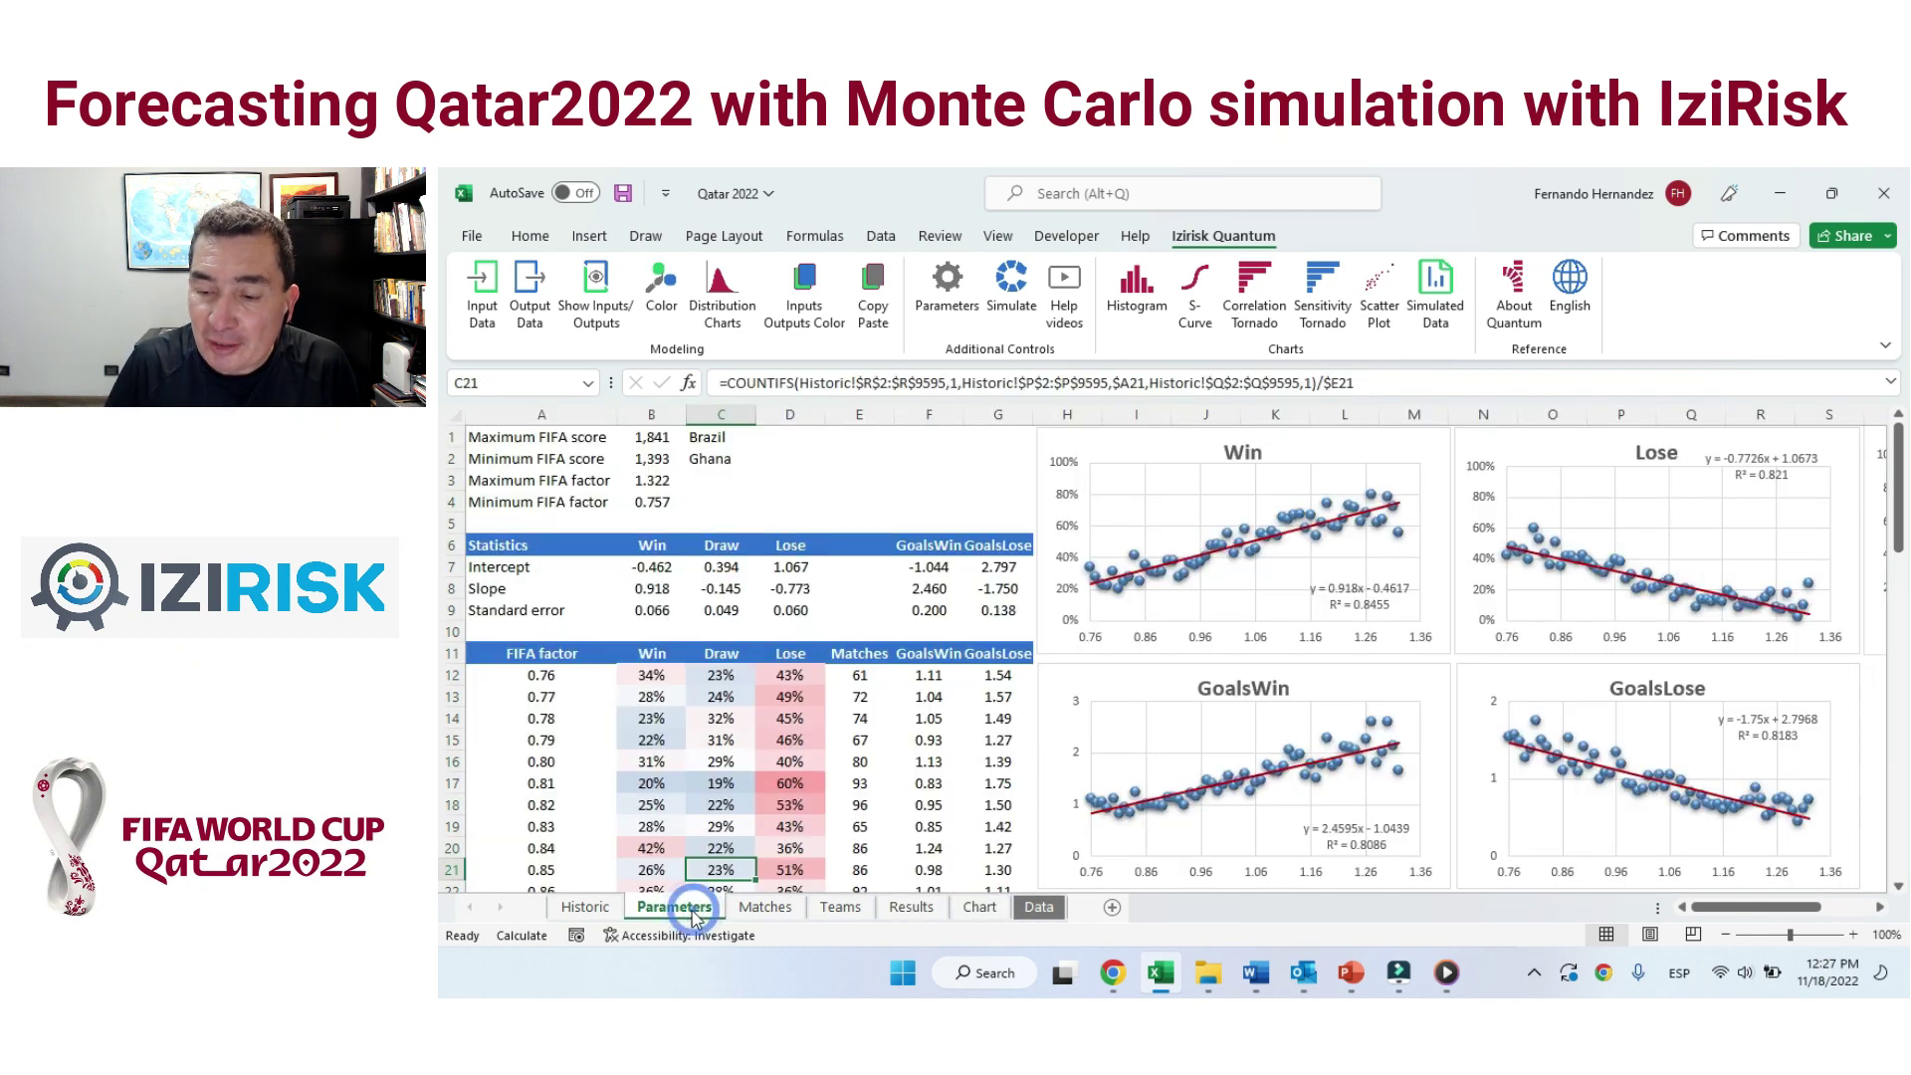
click(852, 675)
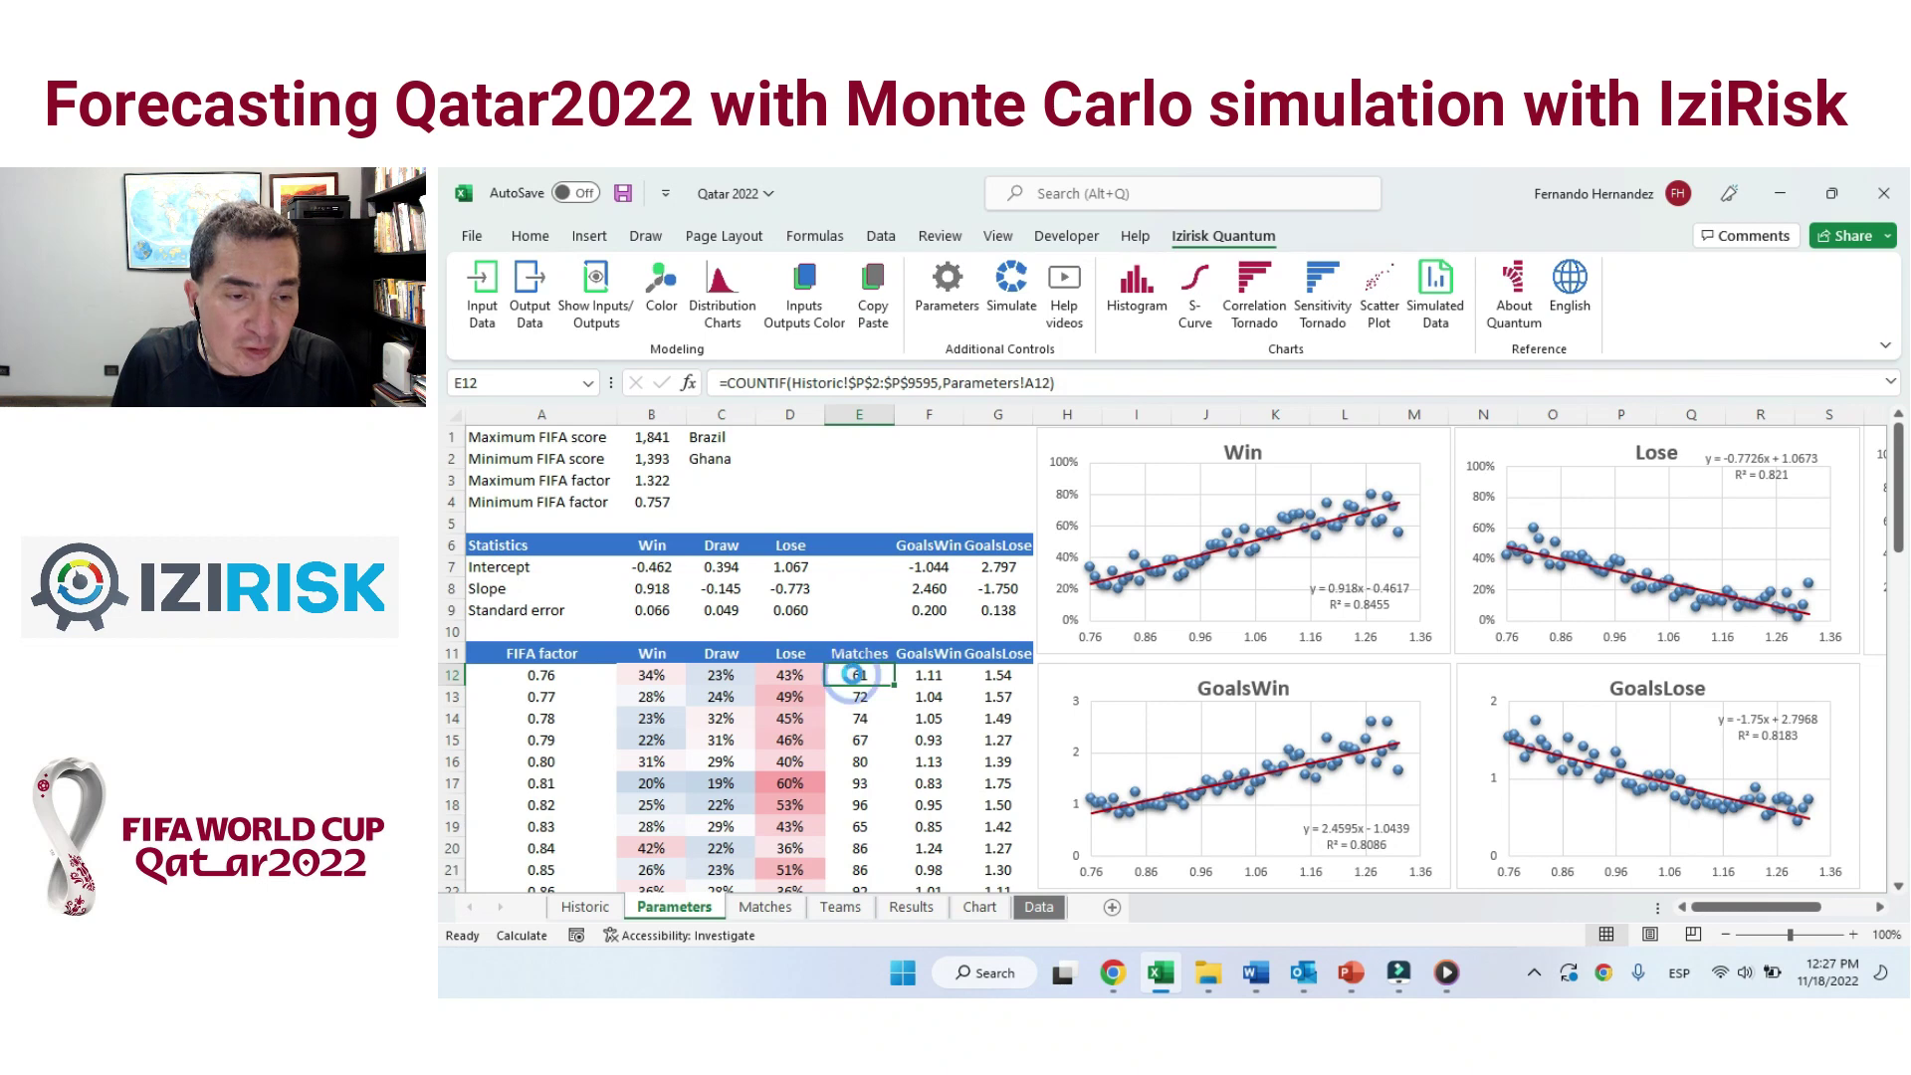
key(ctrl+shift+Down)
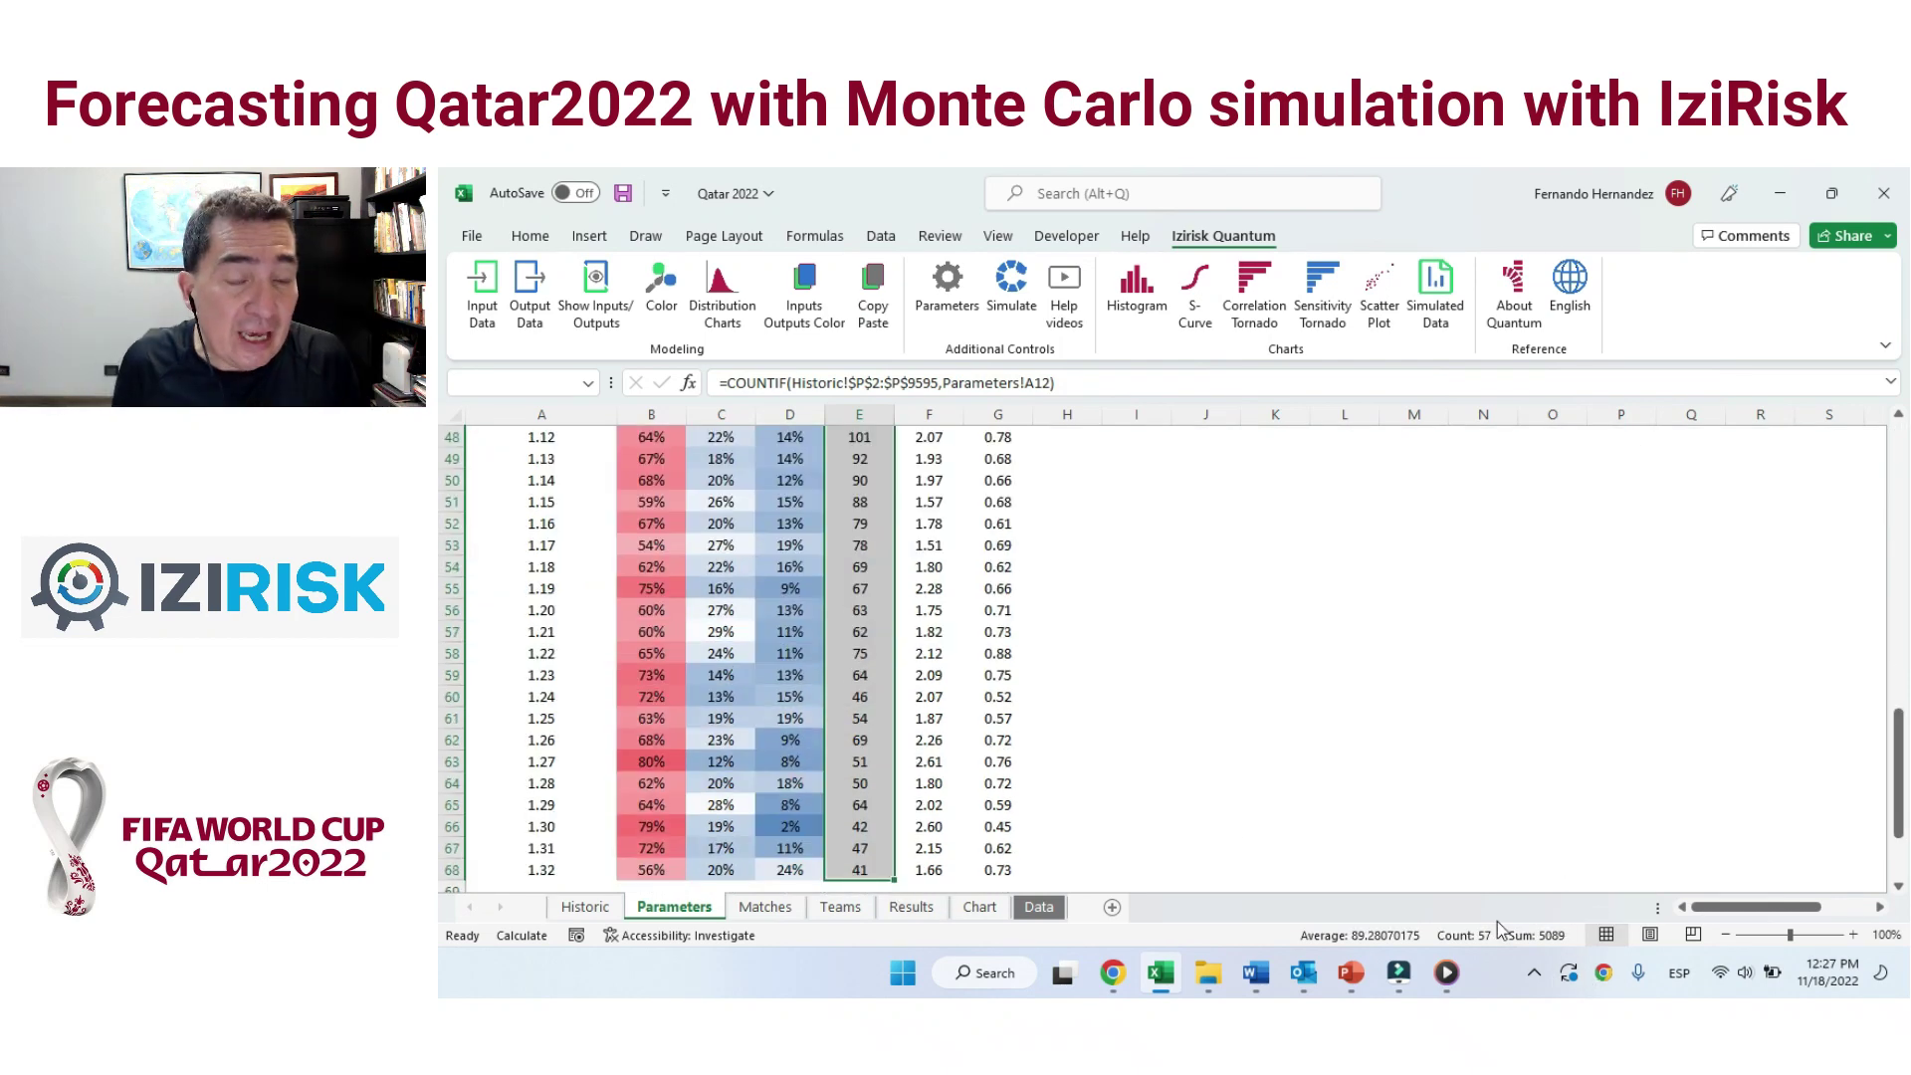
key(ctrl+Home)
scroll(1235, 900, down, 3)
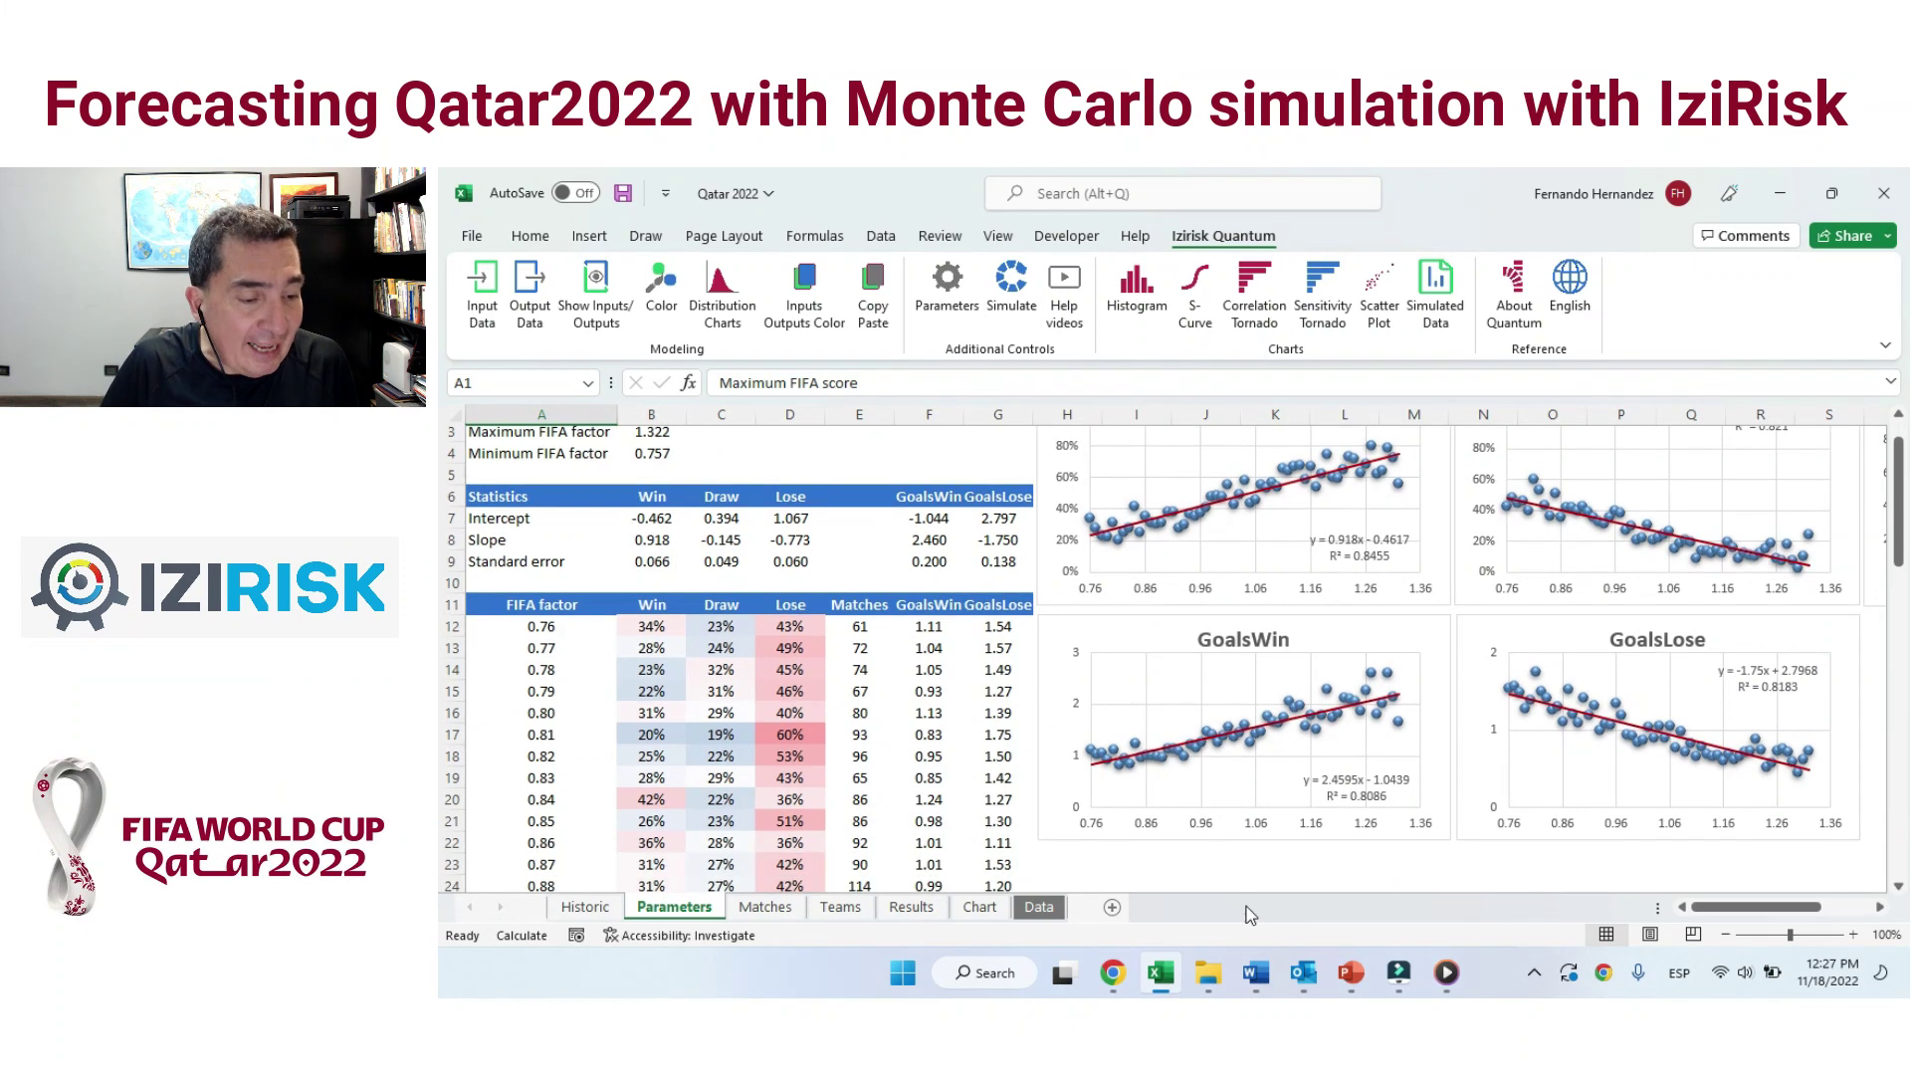
scroll(1233, 900, up, 1)
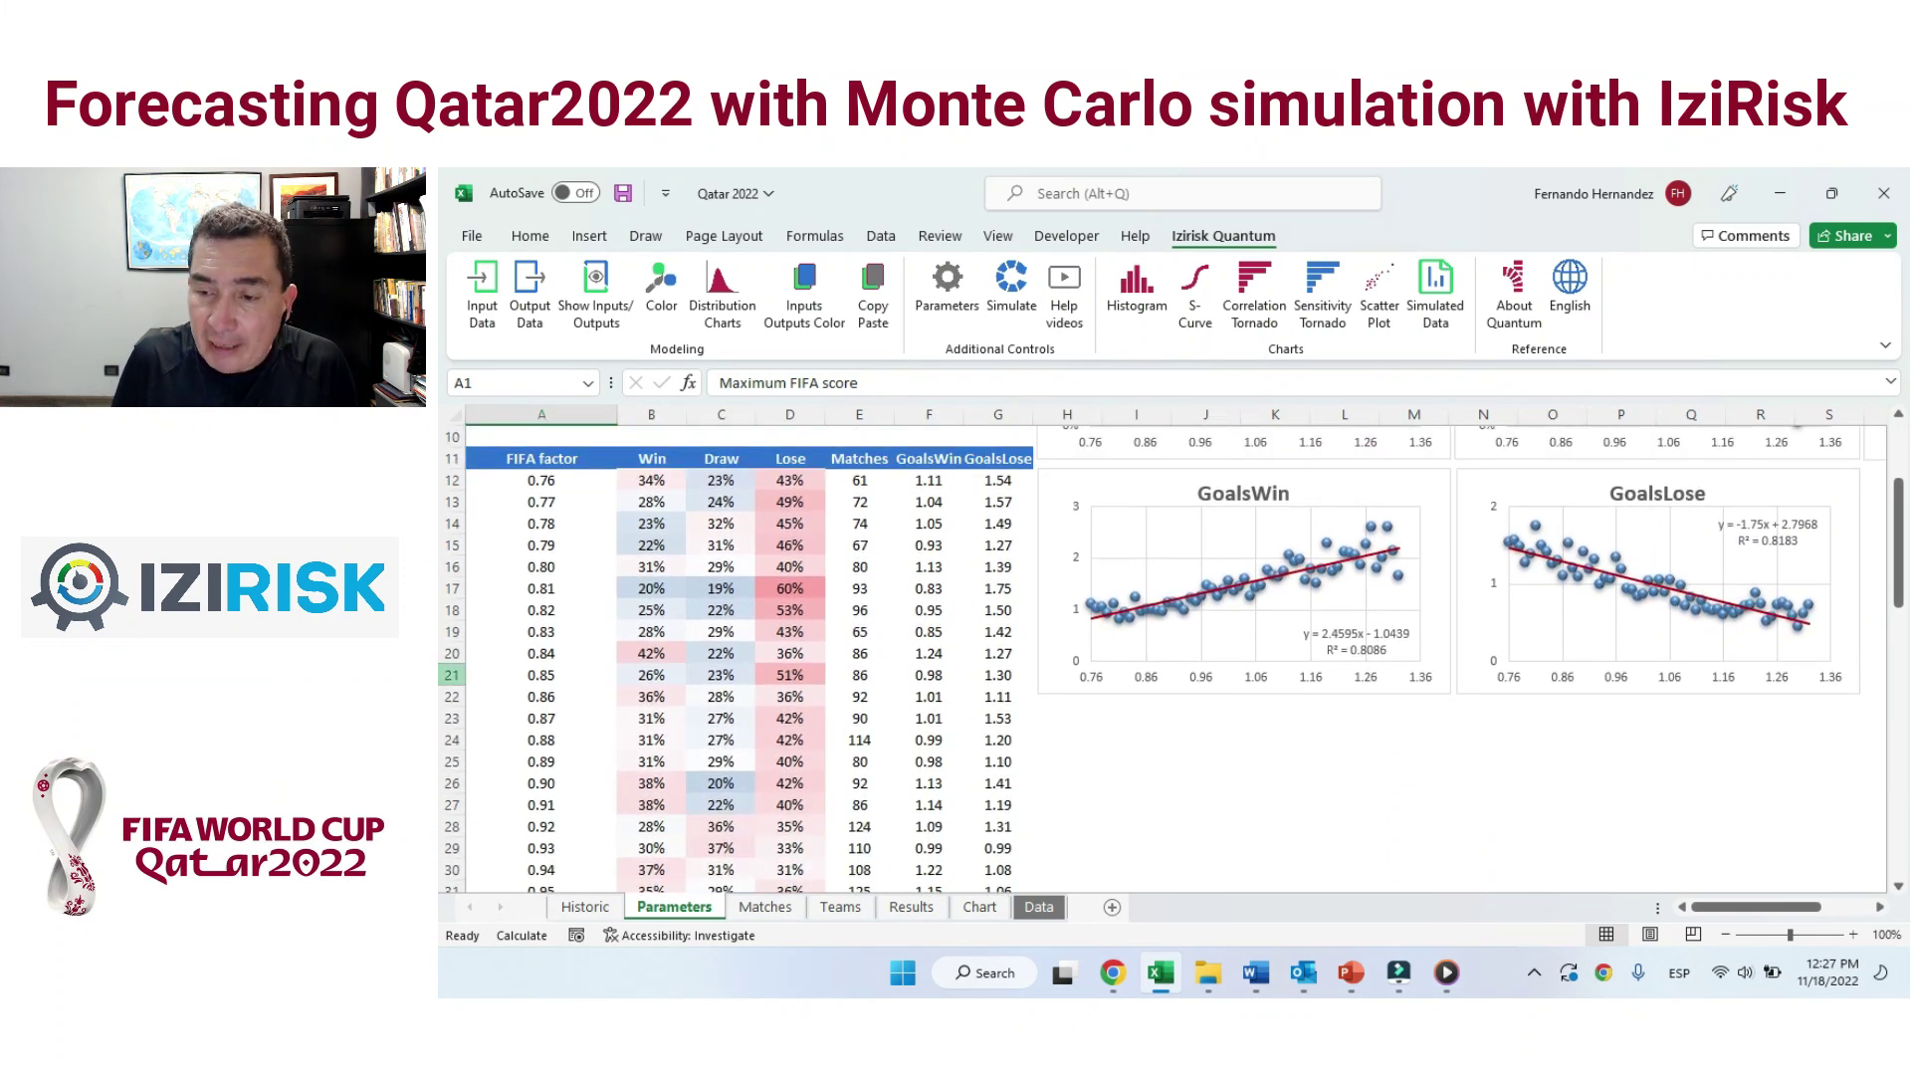
click(452, 675)
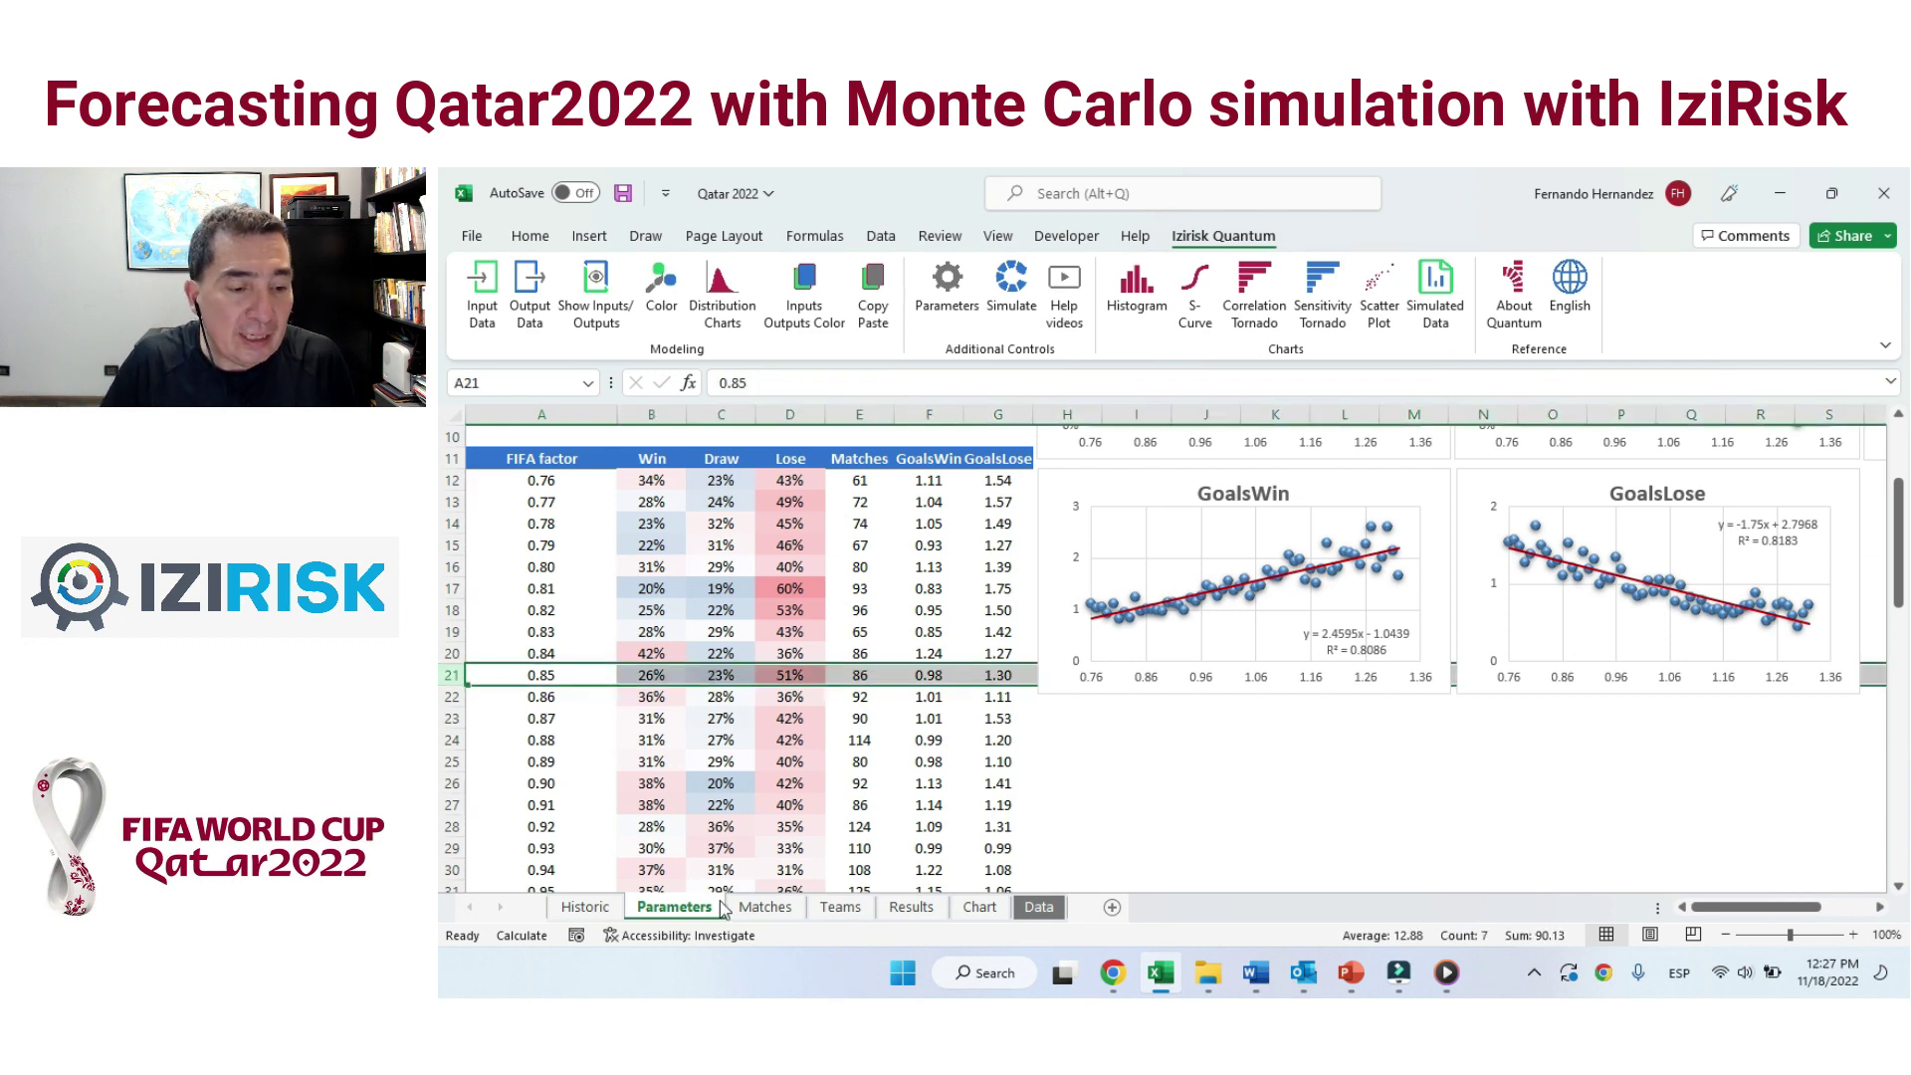
scroll(719, 881, up, 6)
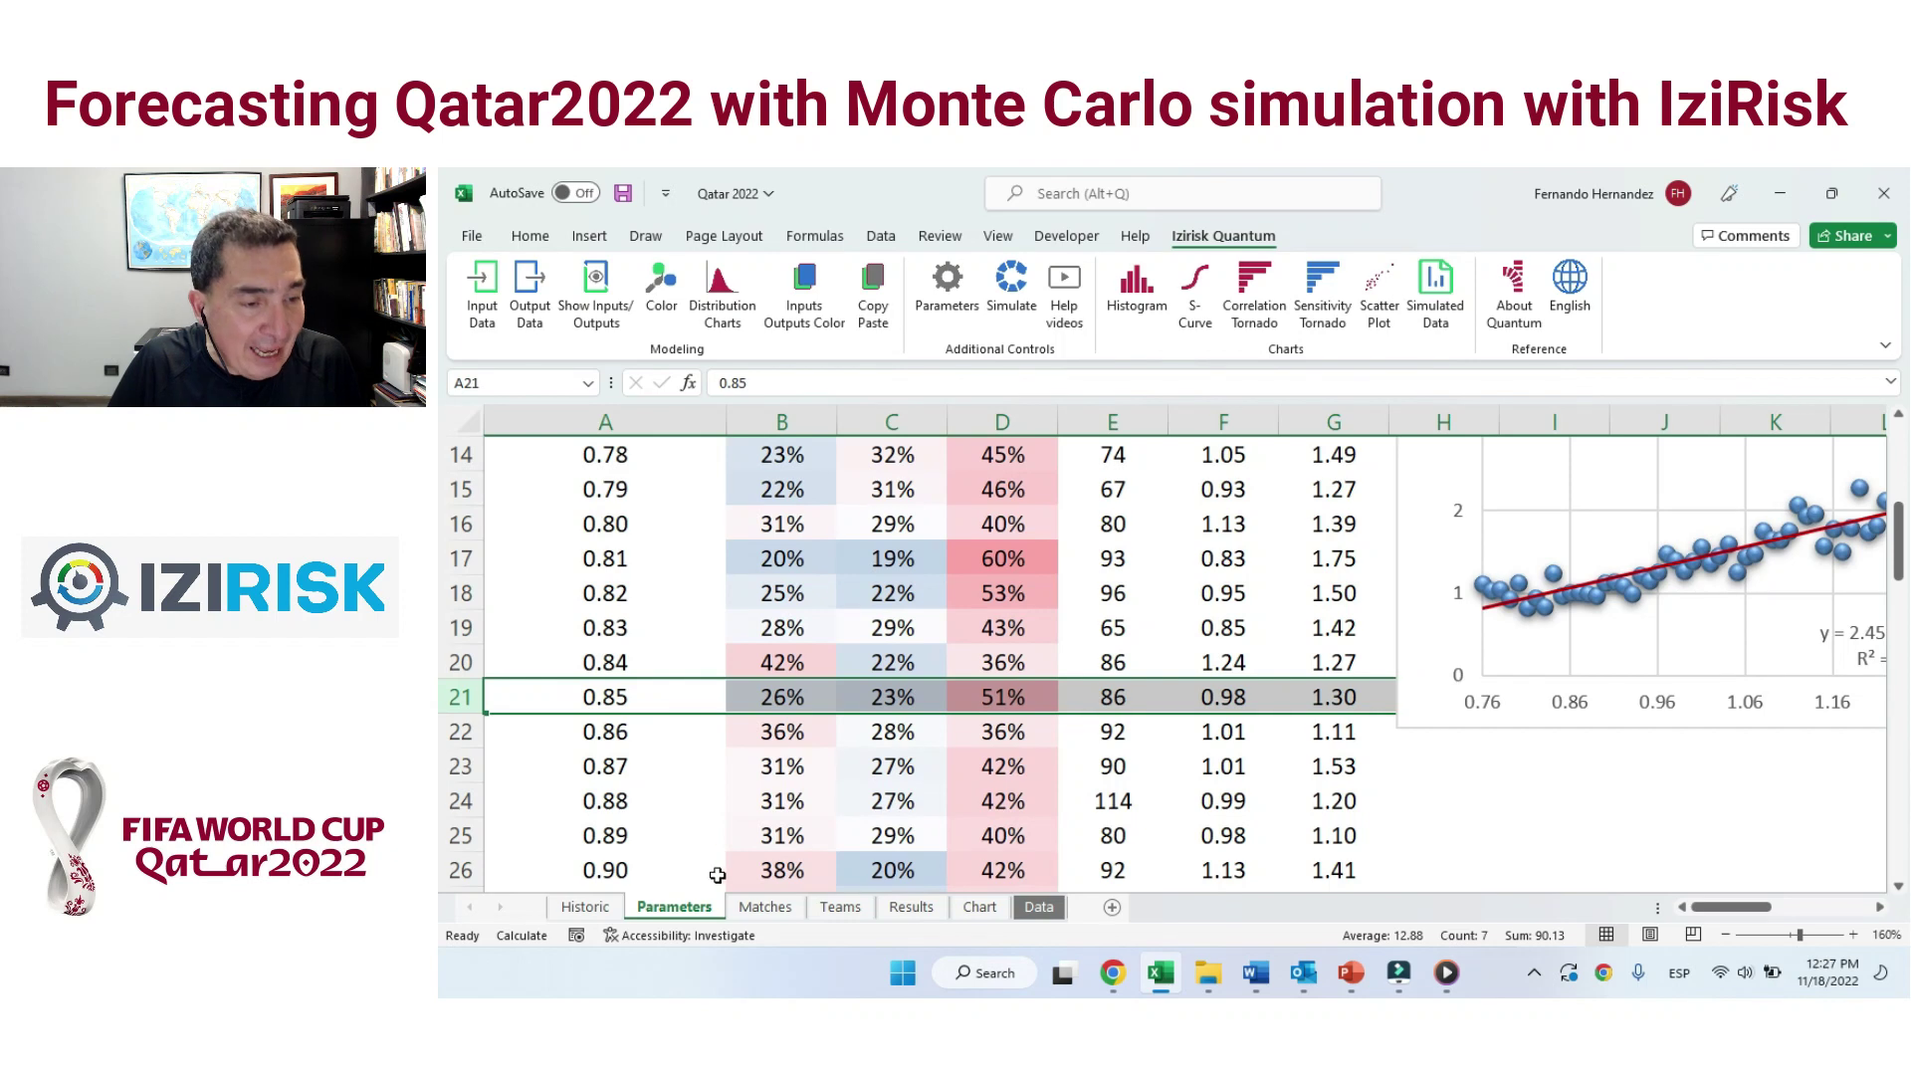
scroll(678, 695, up, 1)
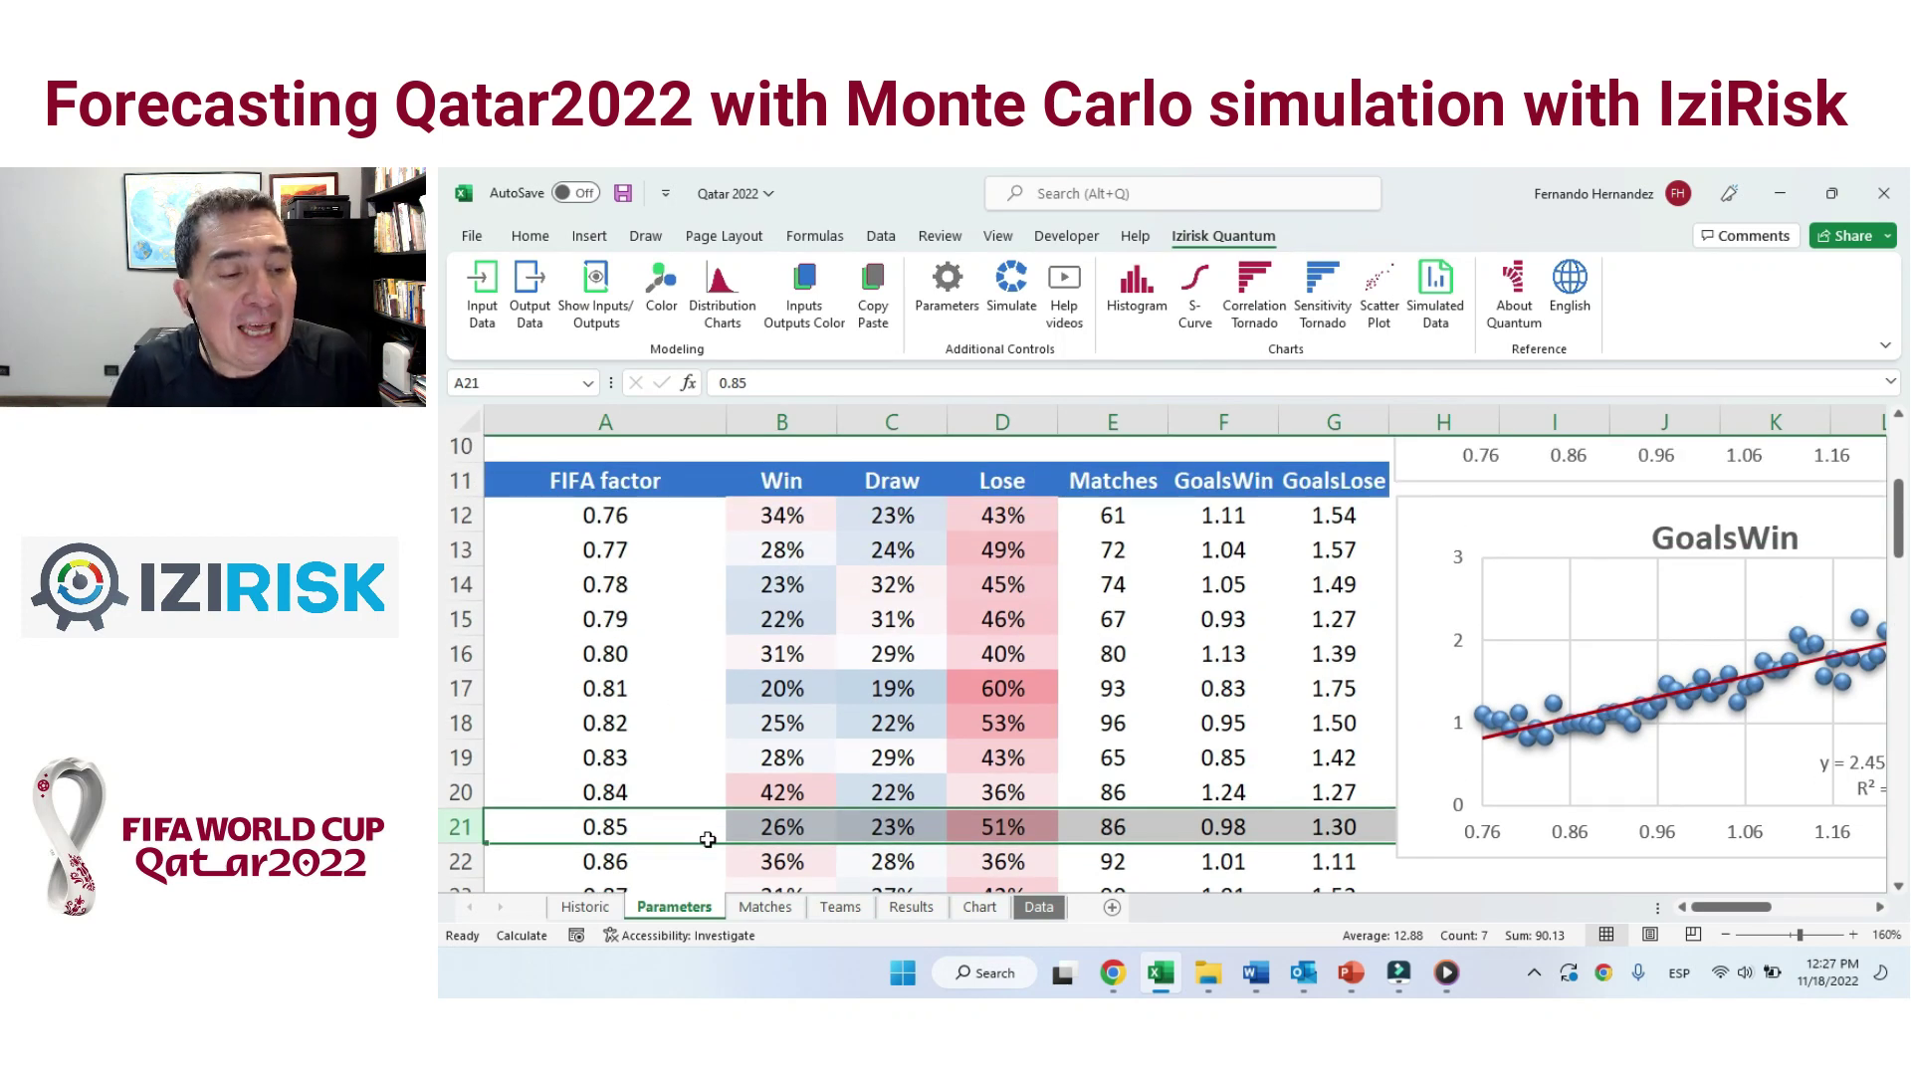
click(782, 829)
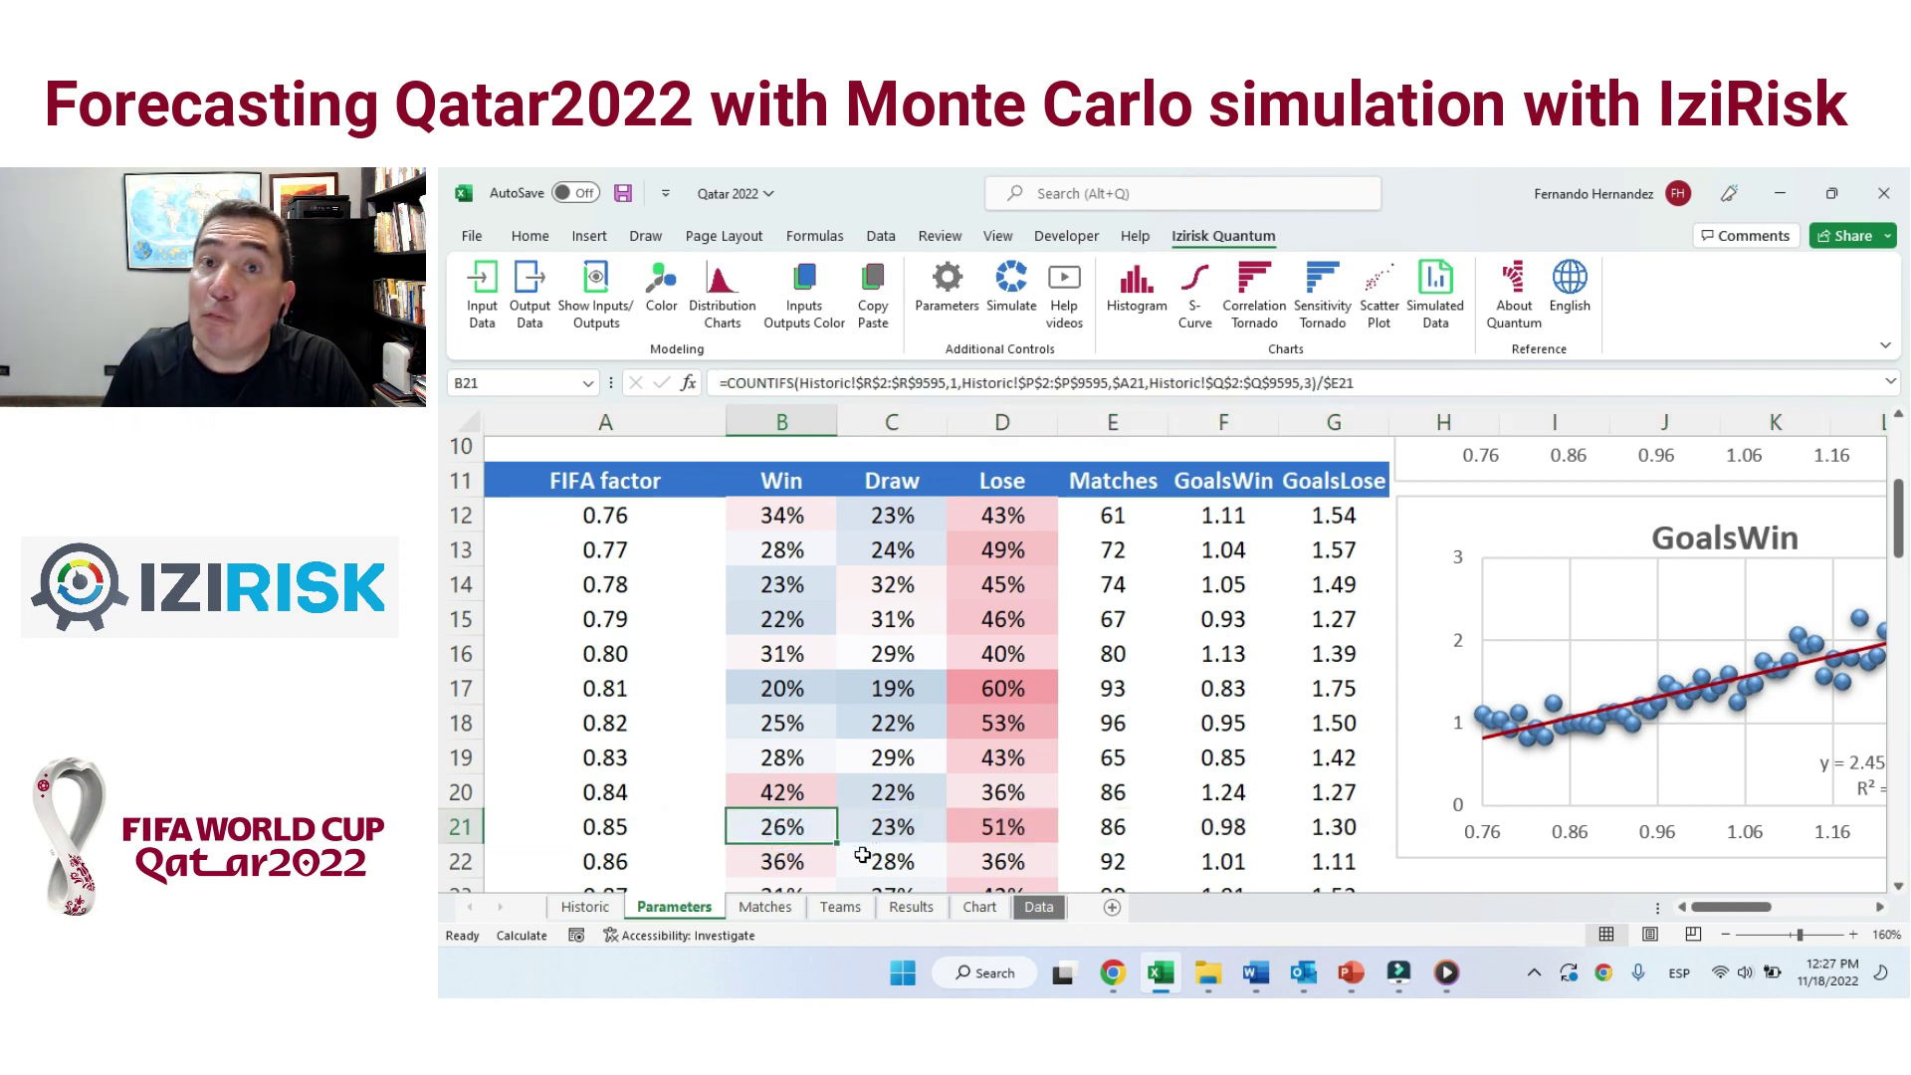
click(1017, 835)
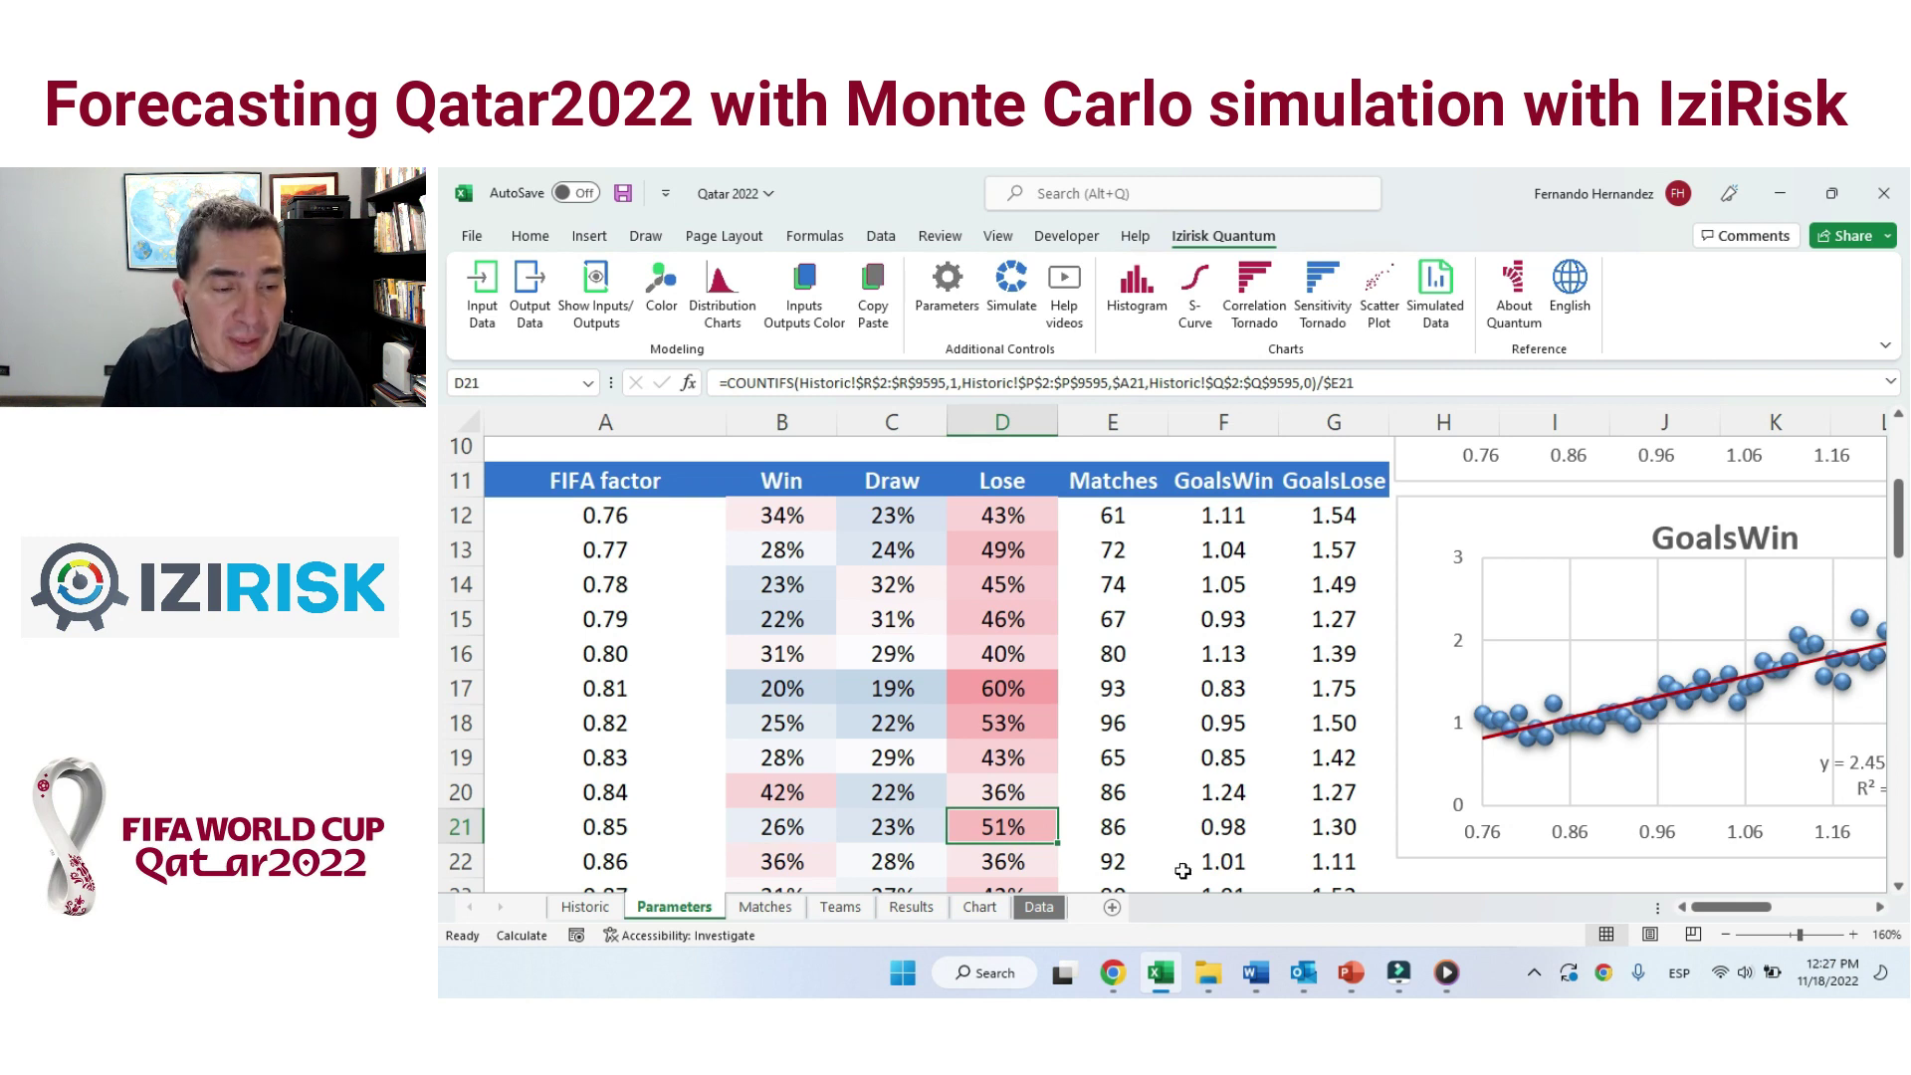
click(899, 826)
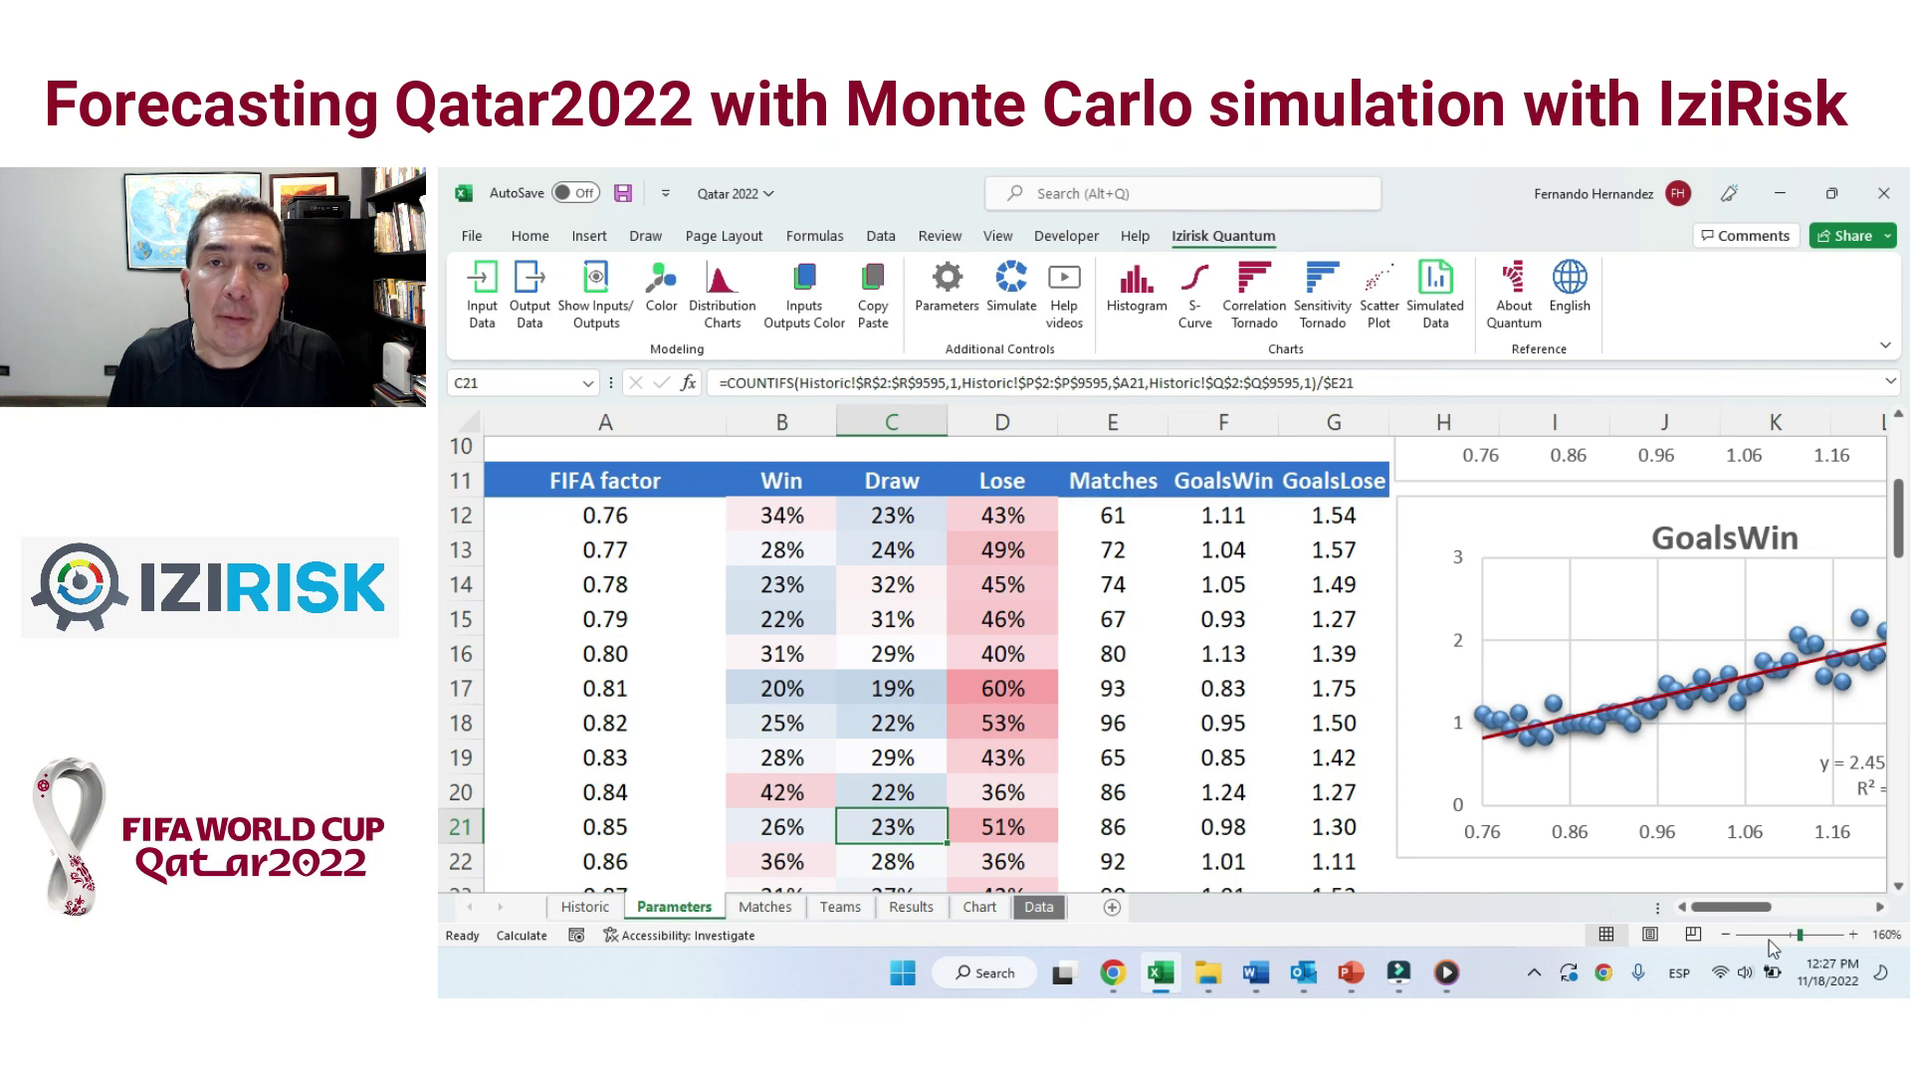
click(1727, 936)
click(1727, 935)
click(1727, 936)
click(1727, 935)
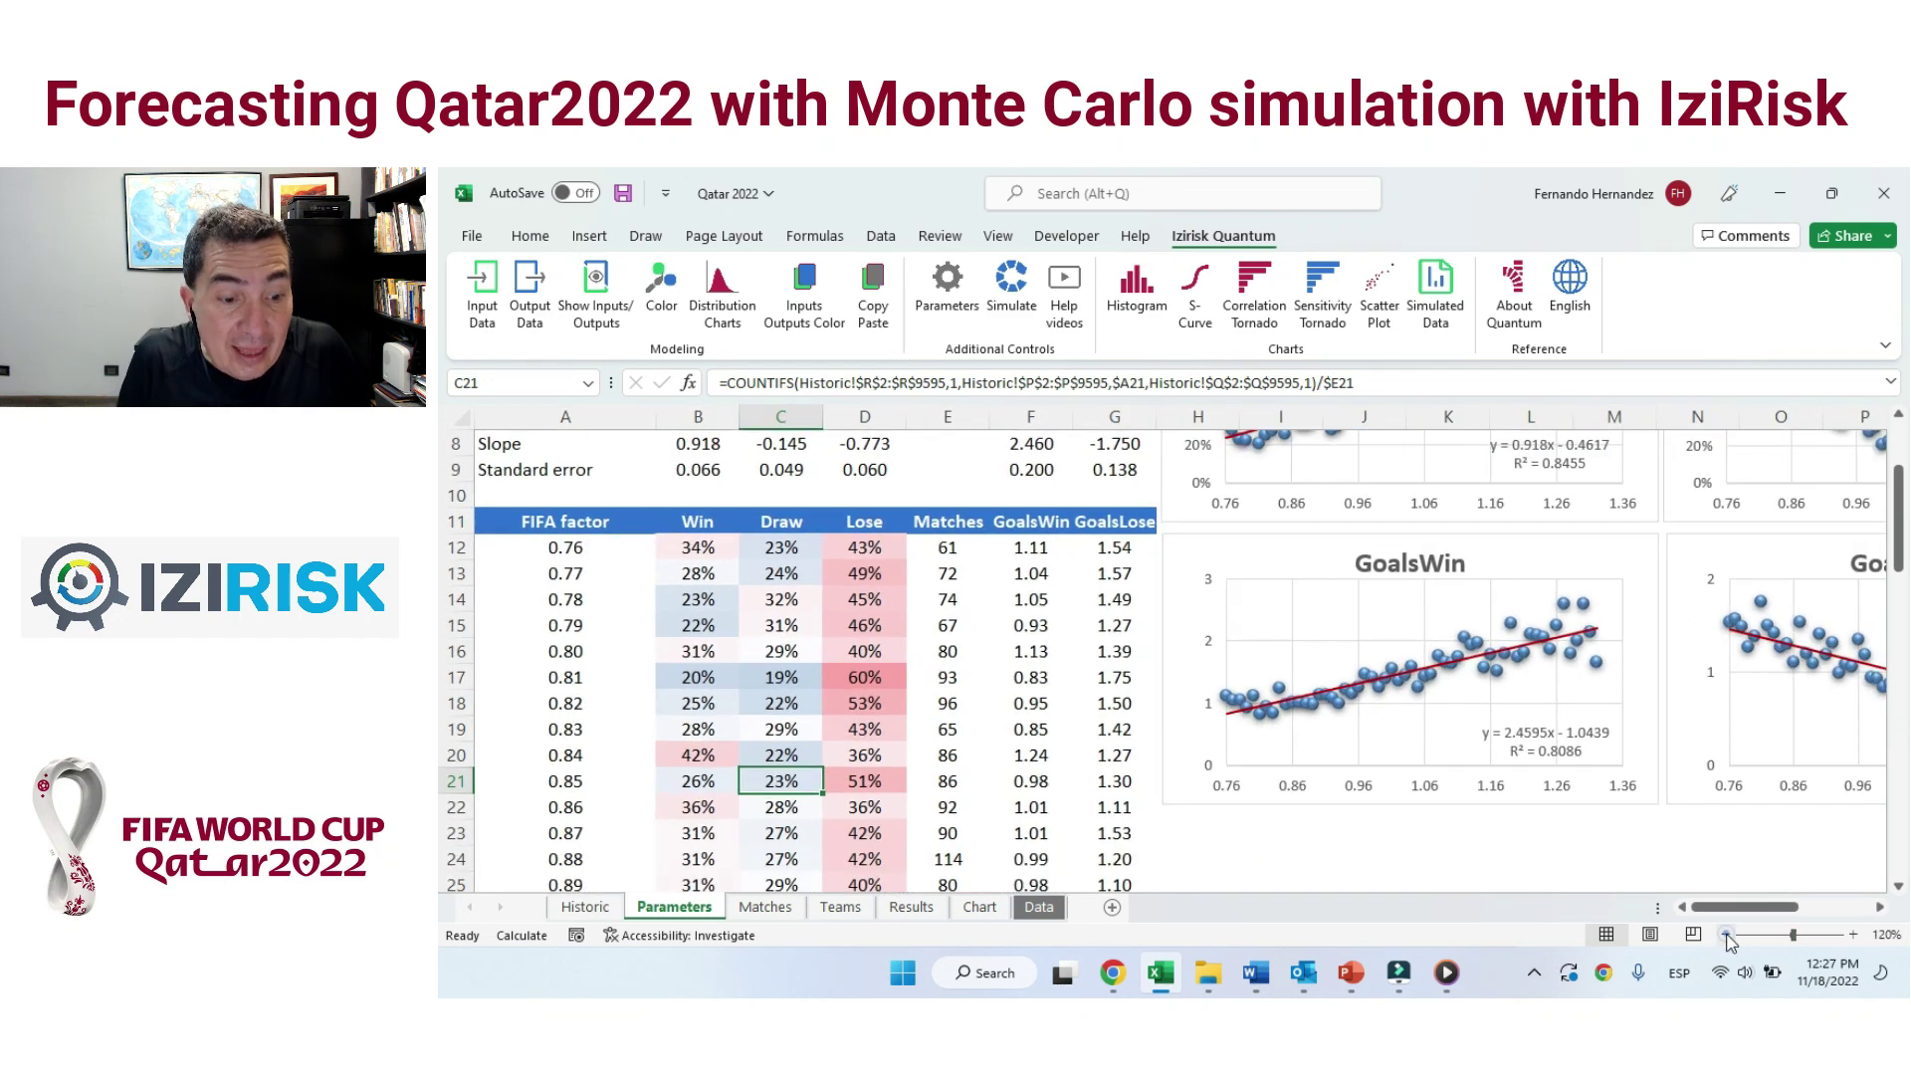
scroll(1704, 607, up, 3)
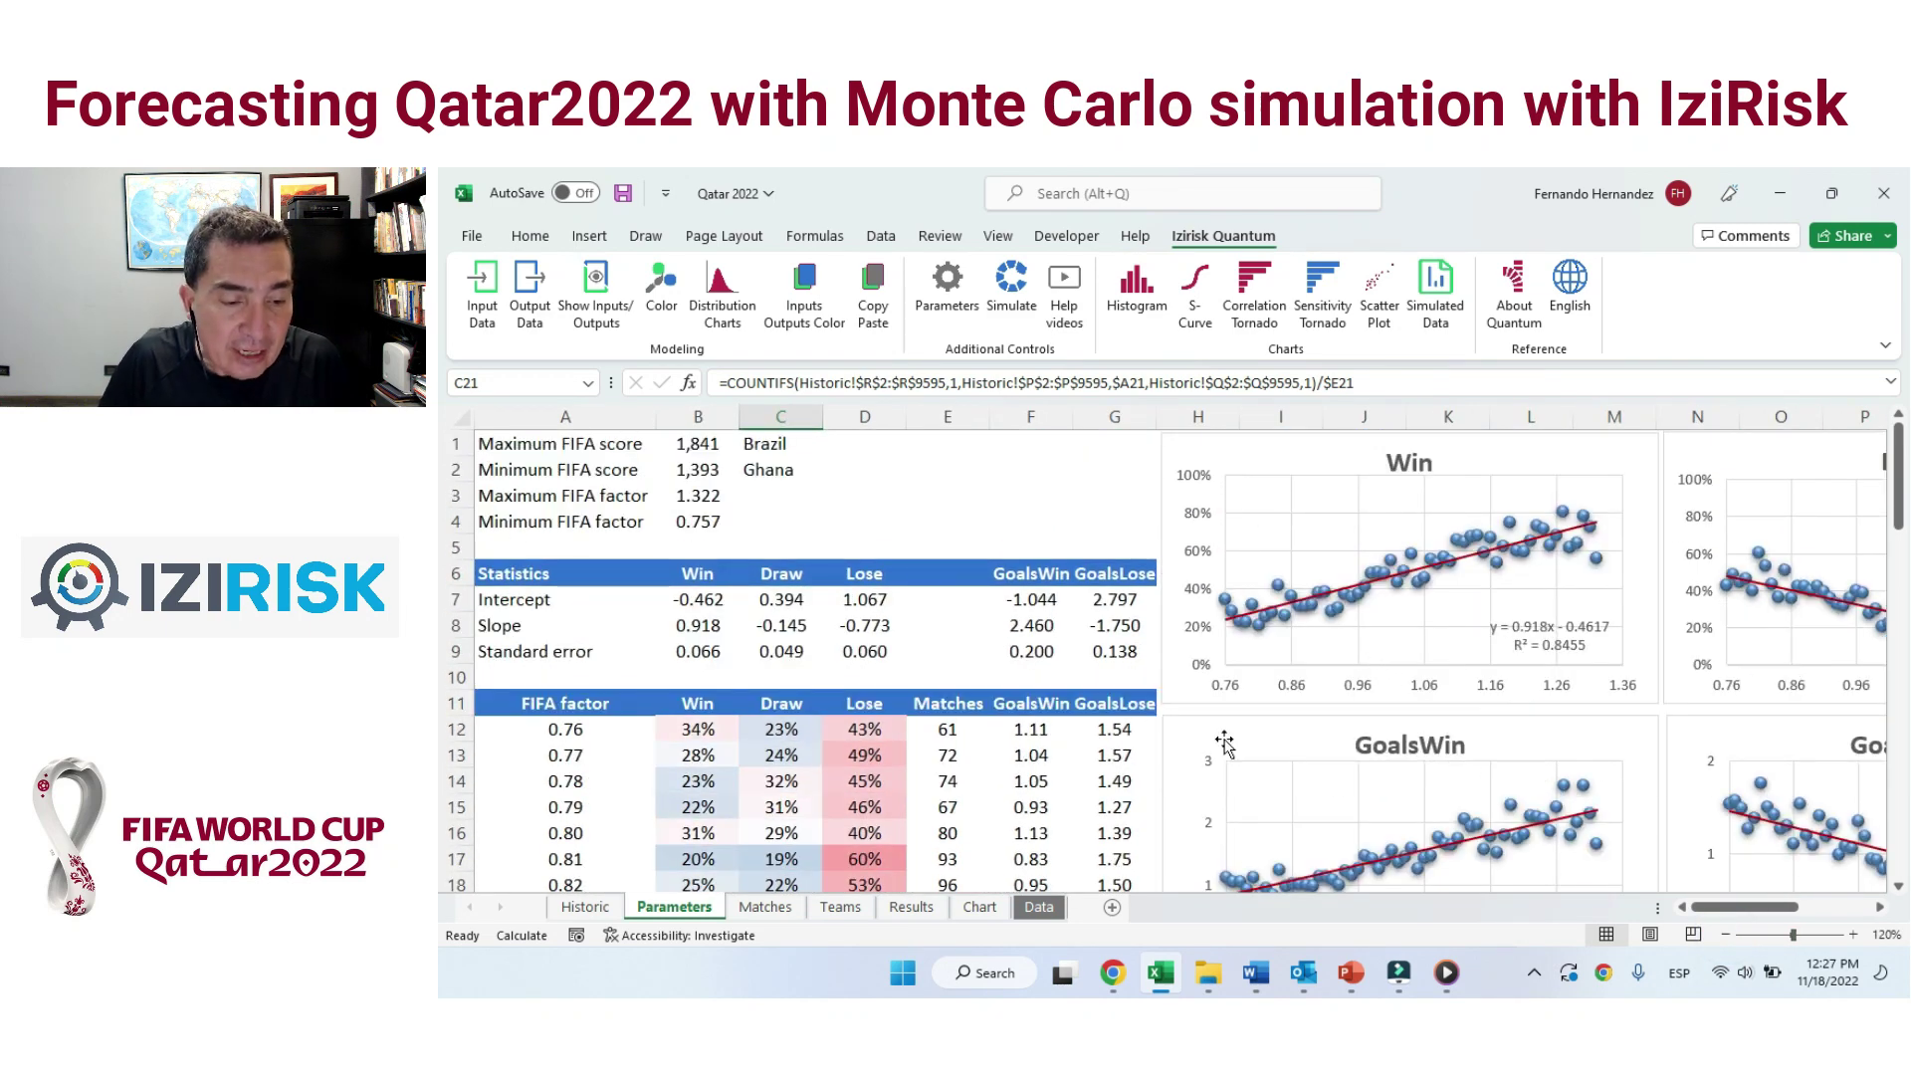
Open the Matches sheet and inspect the formula that picks the Final's first team.
click(767, 908)
key(ctrl+Home)
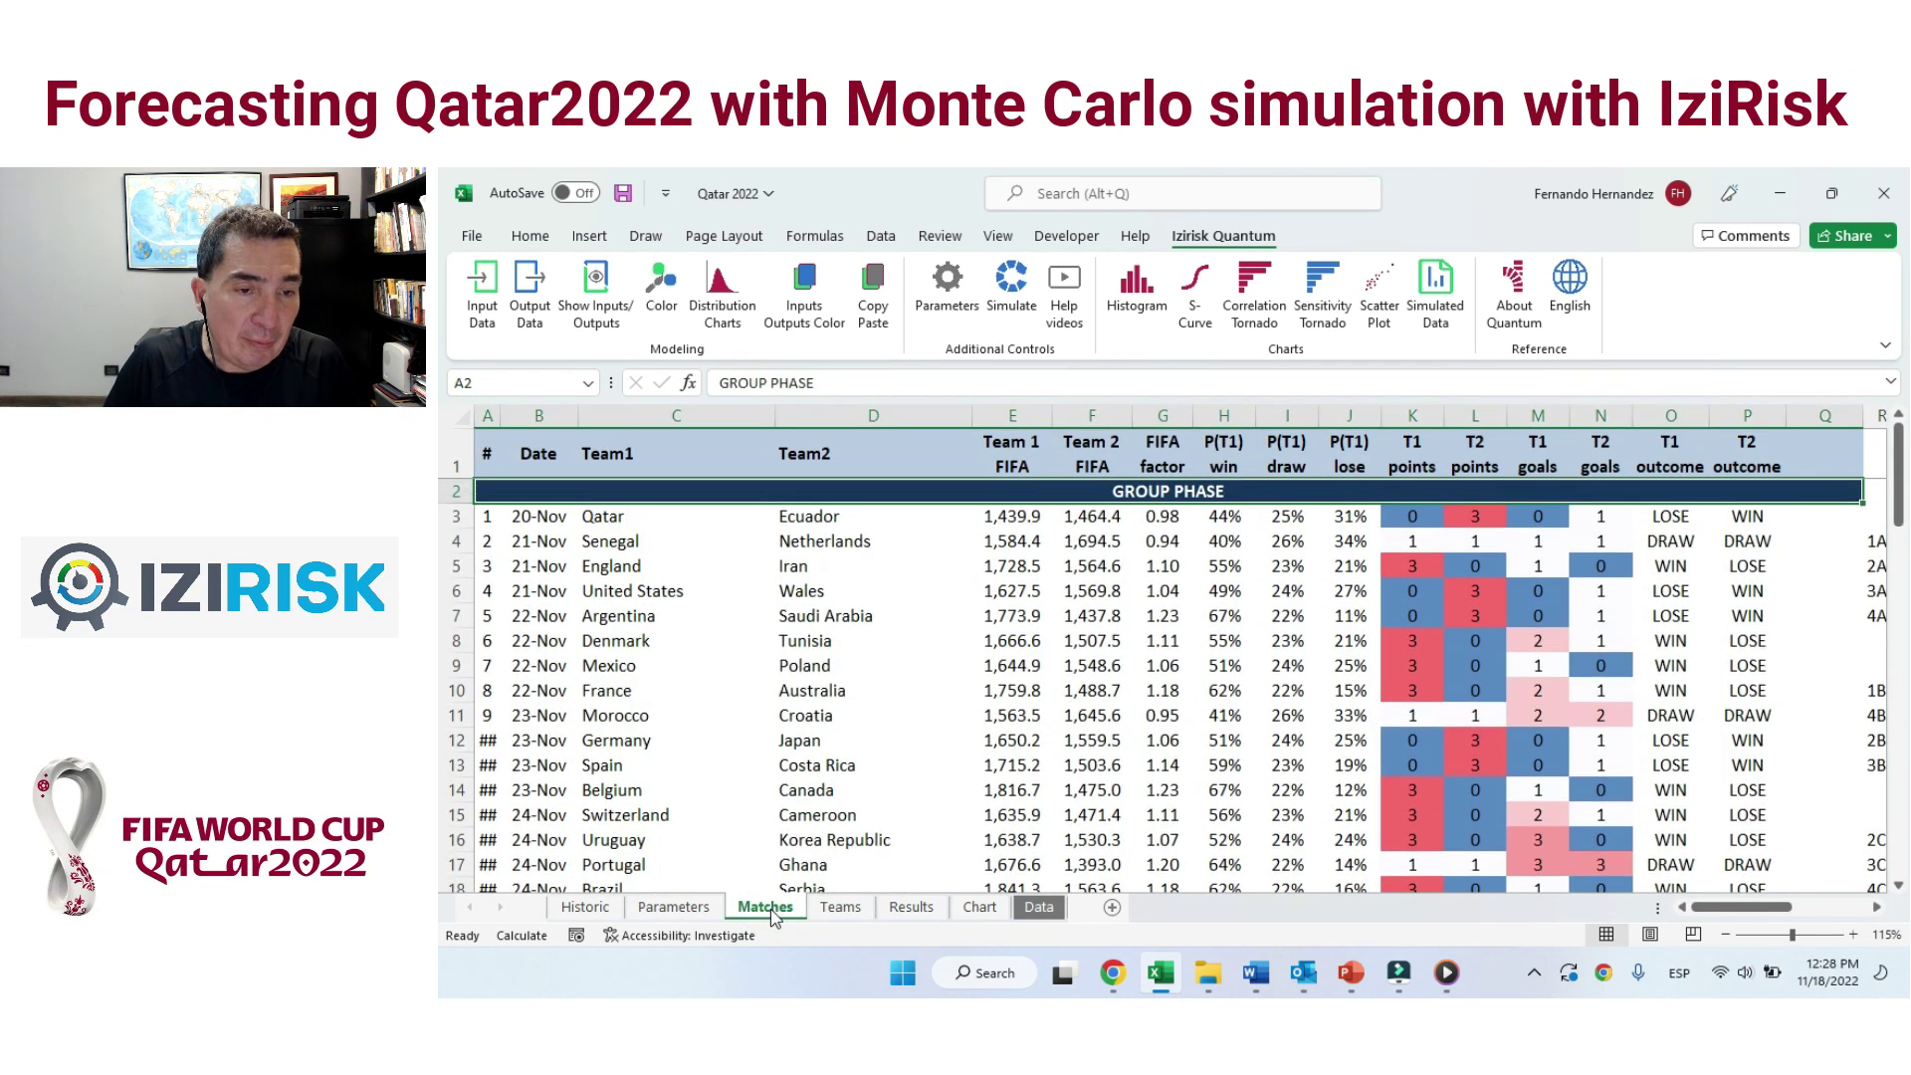
click(821, 233)
scroll(785, 783, down, 17)
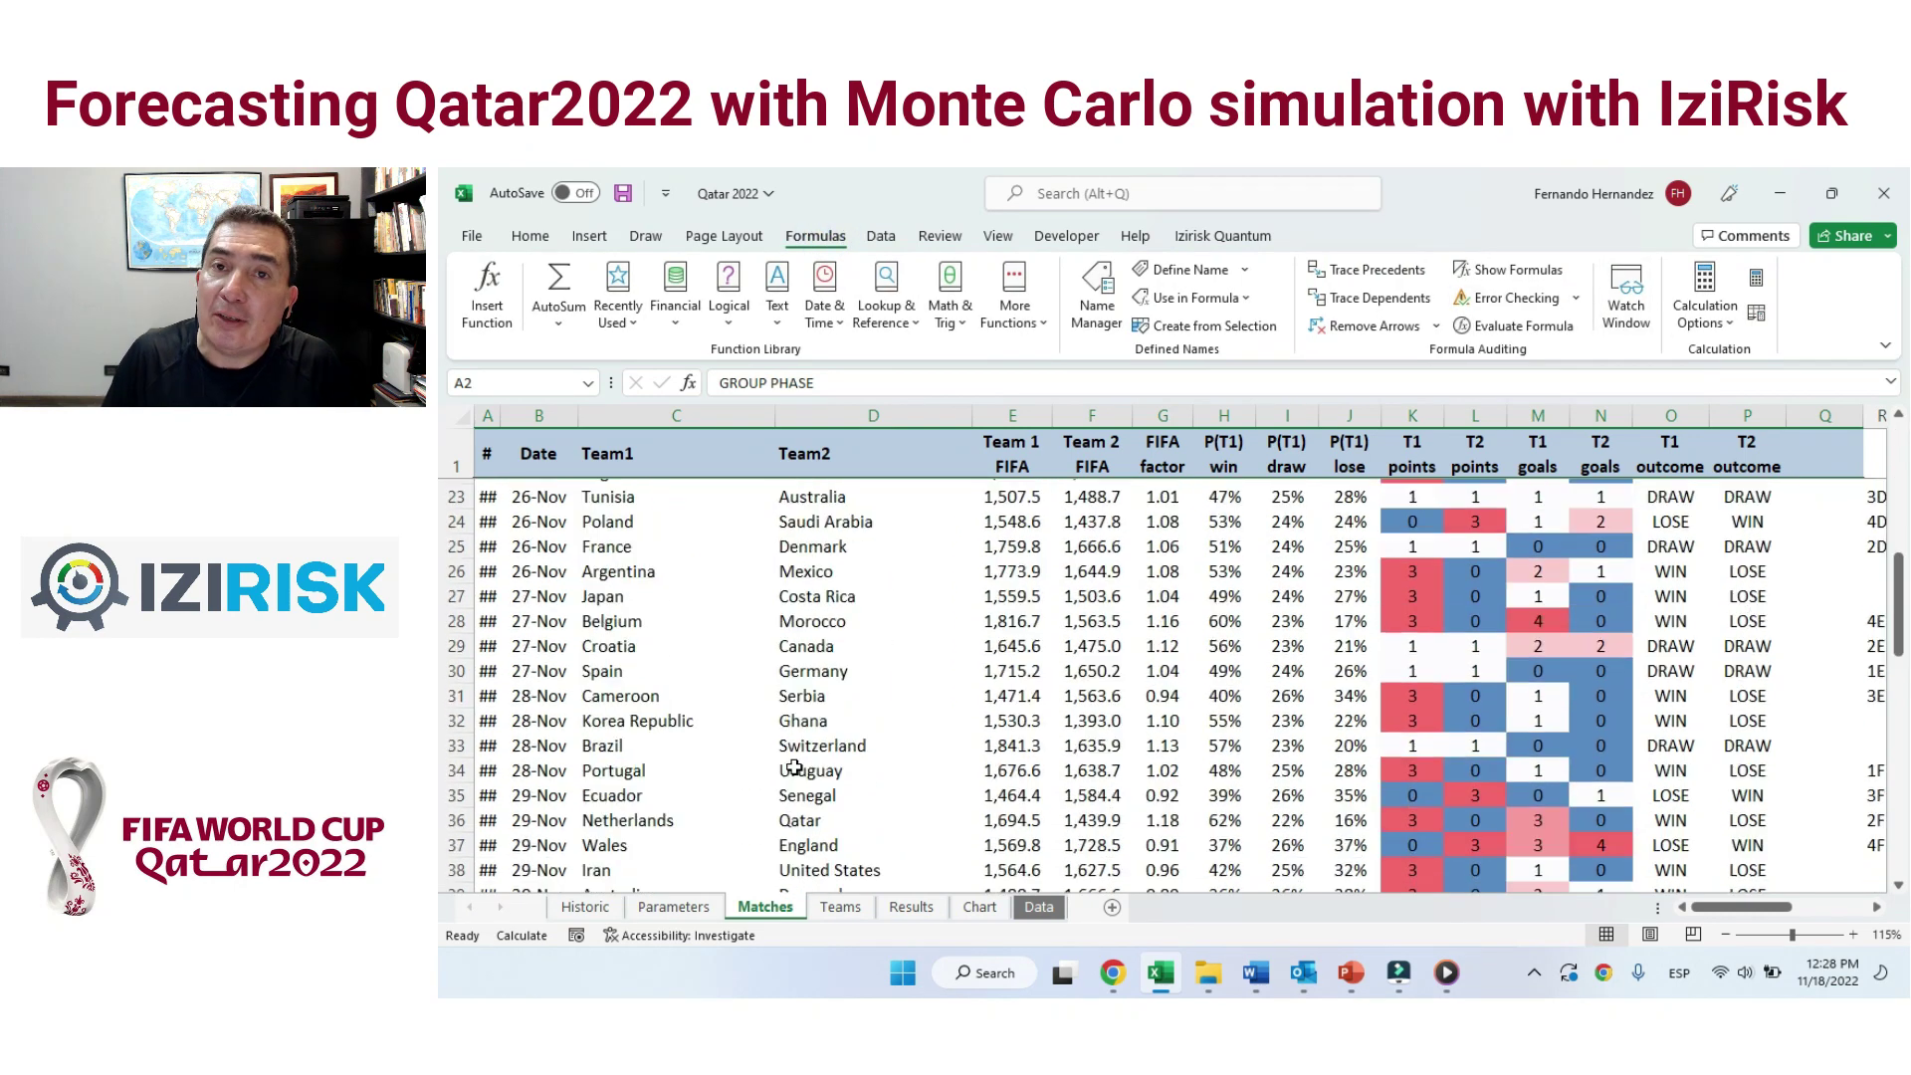
scroll(785, 783, down, 5)
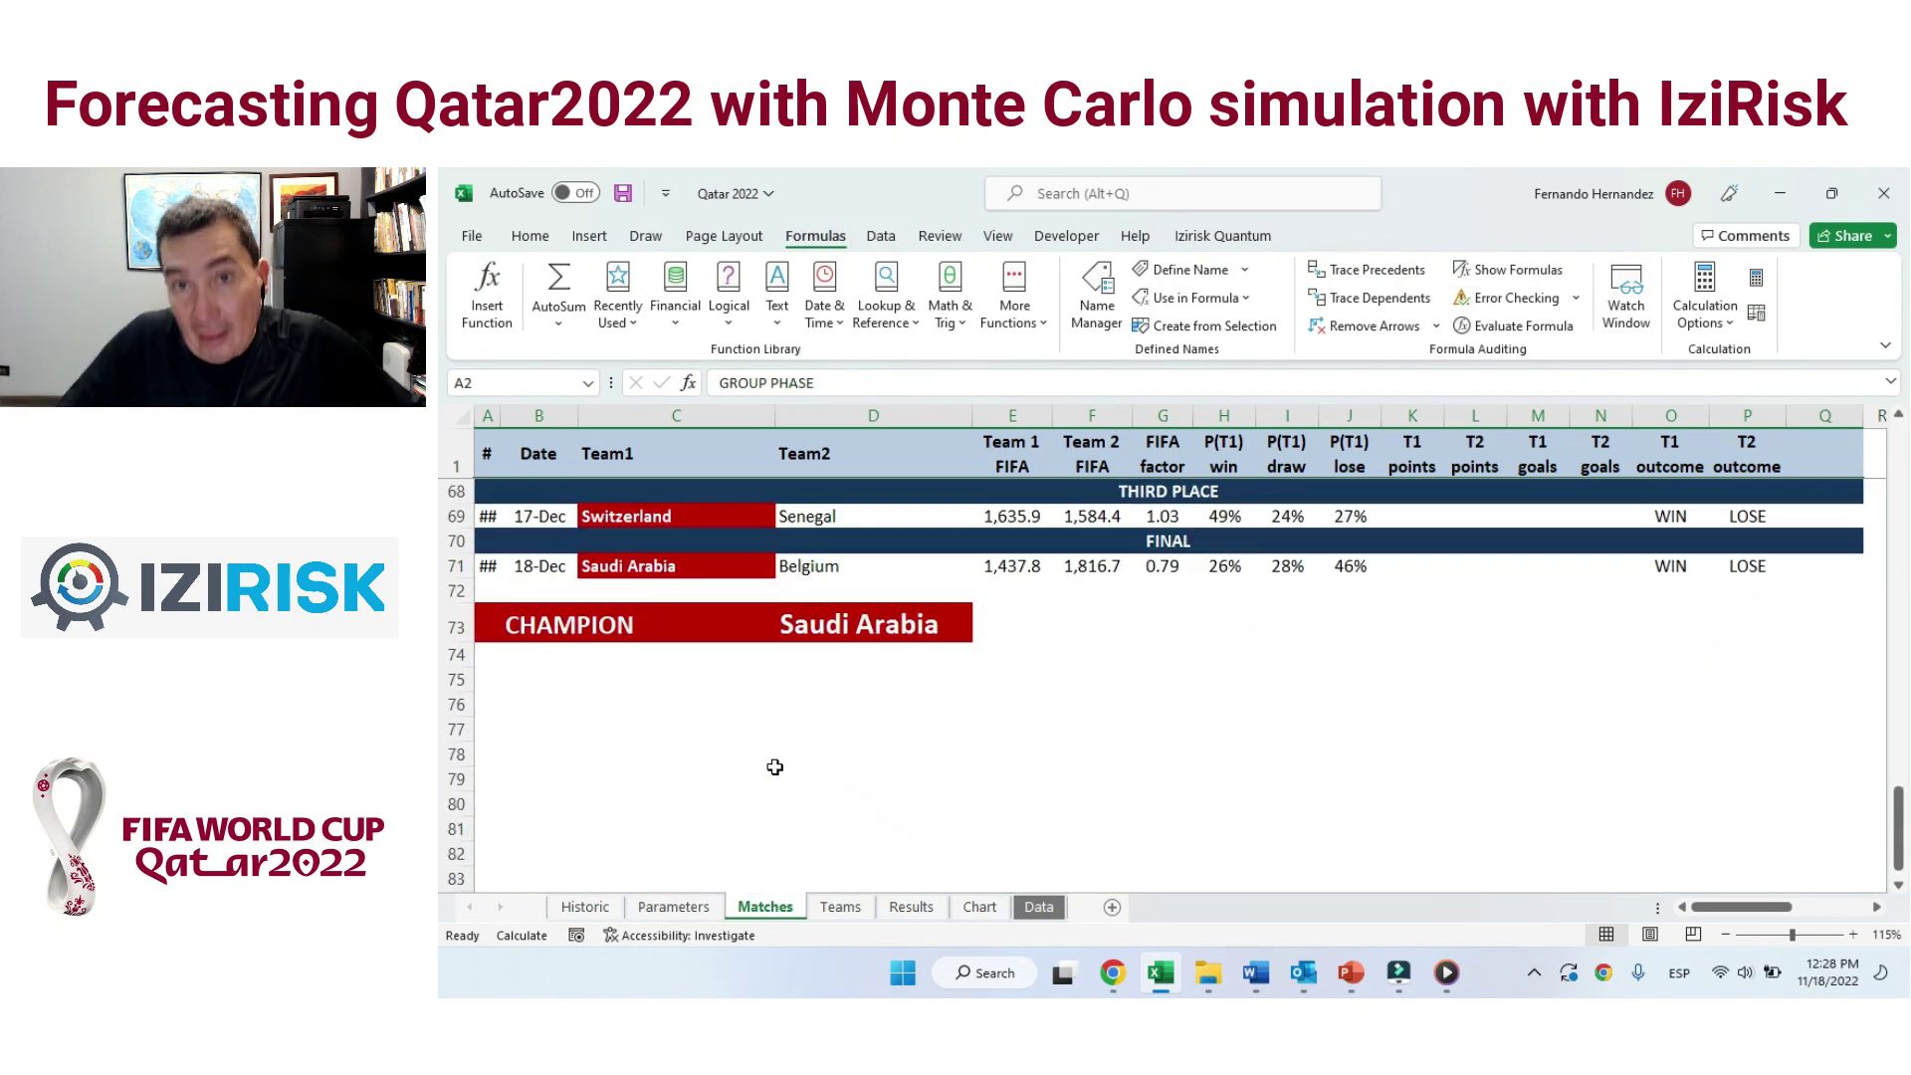
scroll(797, 690, up, 3)
click(658, 766)
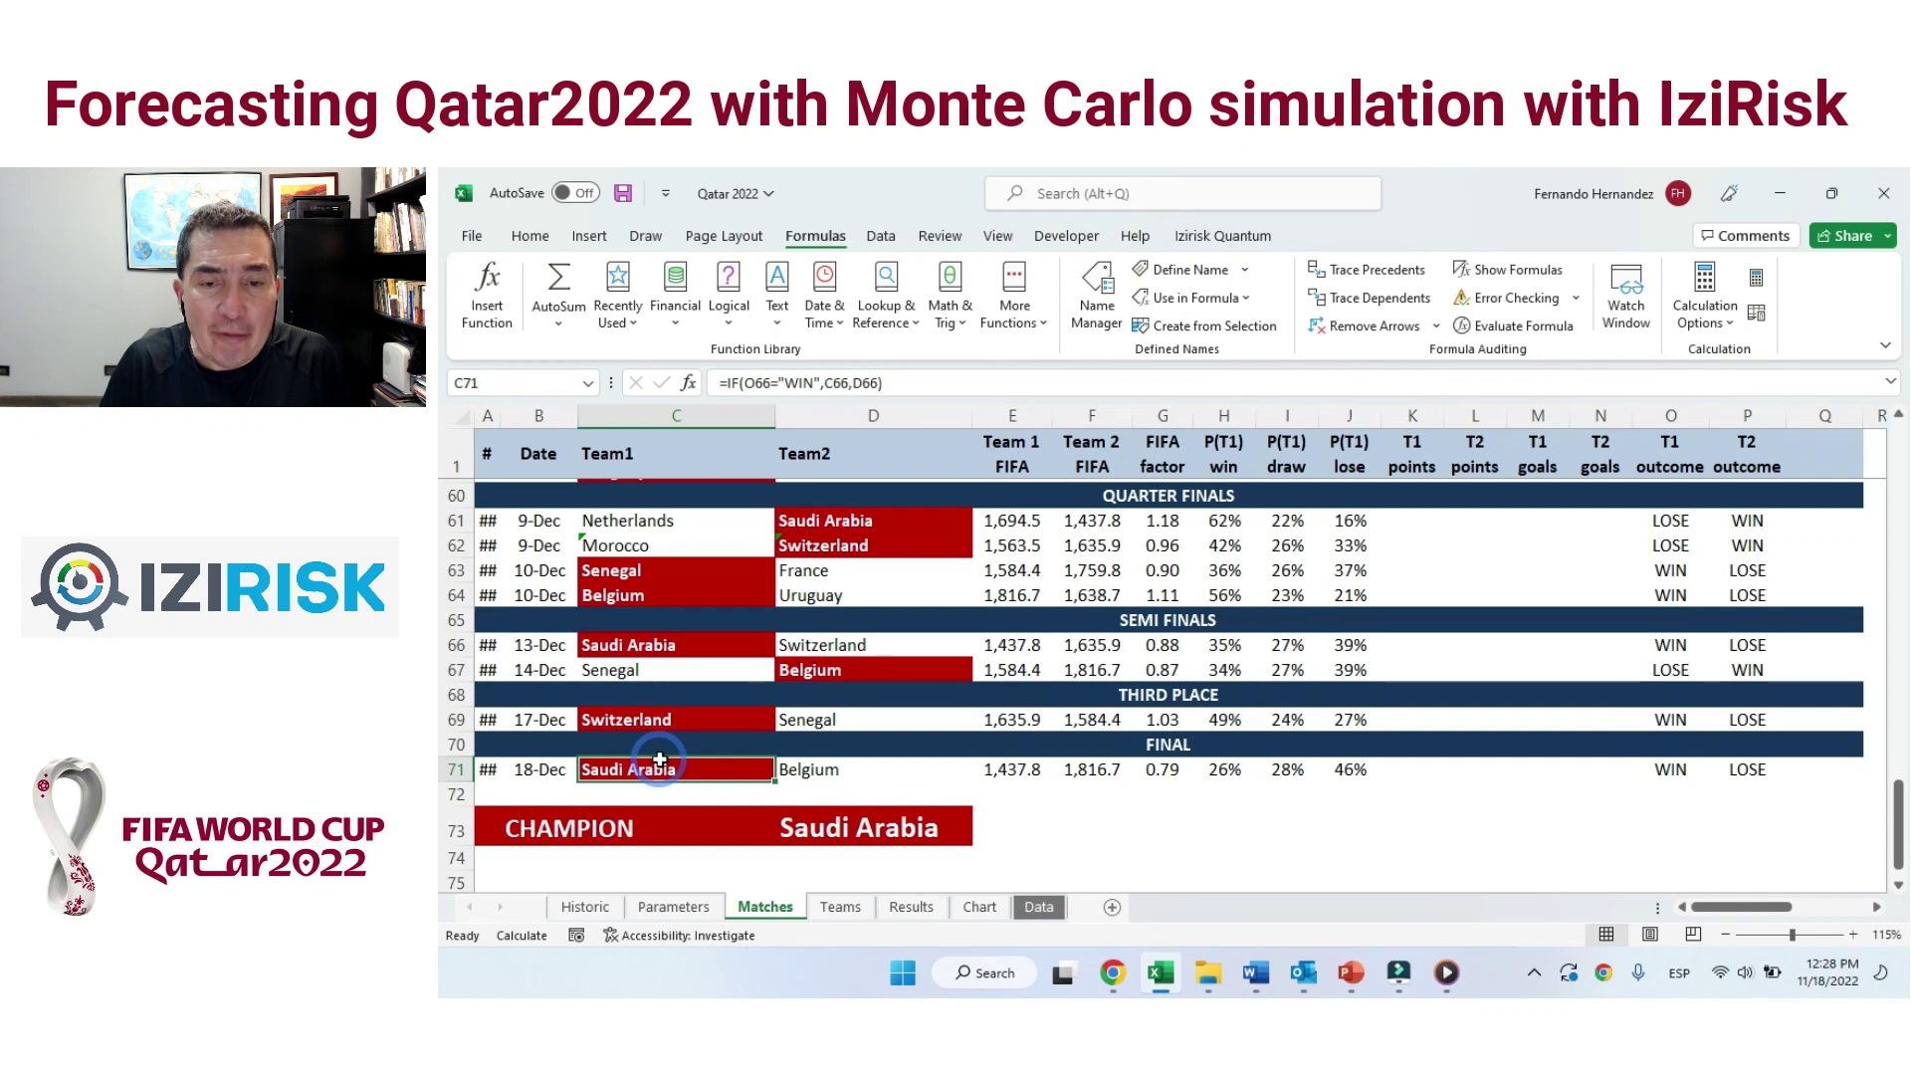
Recalculate three times to re-simulate the tournament, then return to the sheet's top.
click(1757, 279)
click(1757, 279)
click(1757, 279)
key(ctrl+Home)
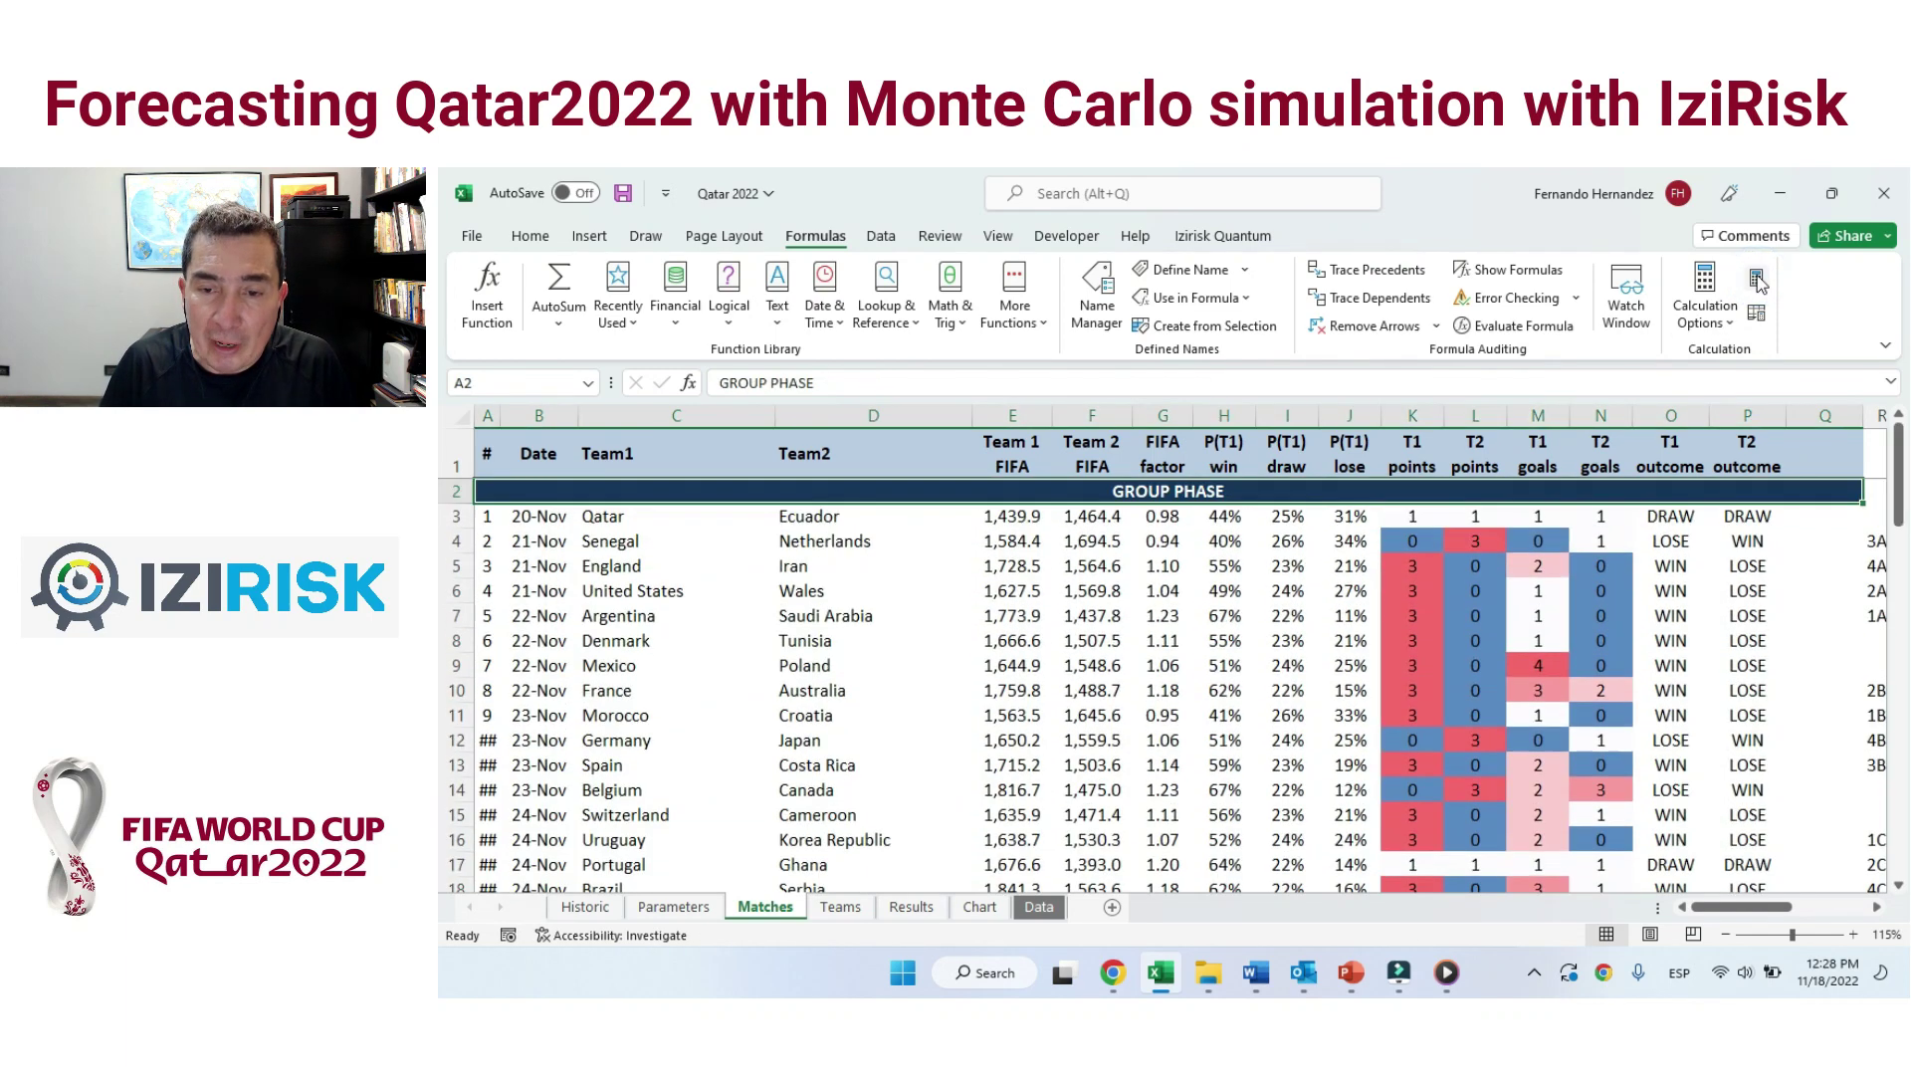
click(1221, 518)
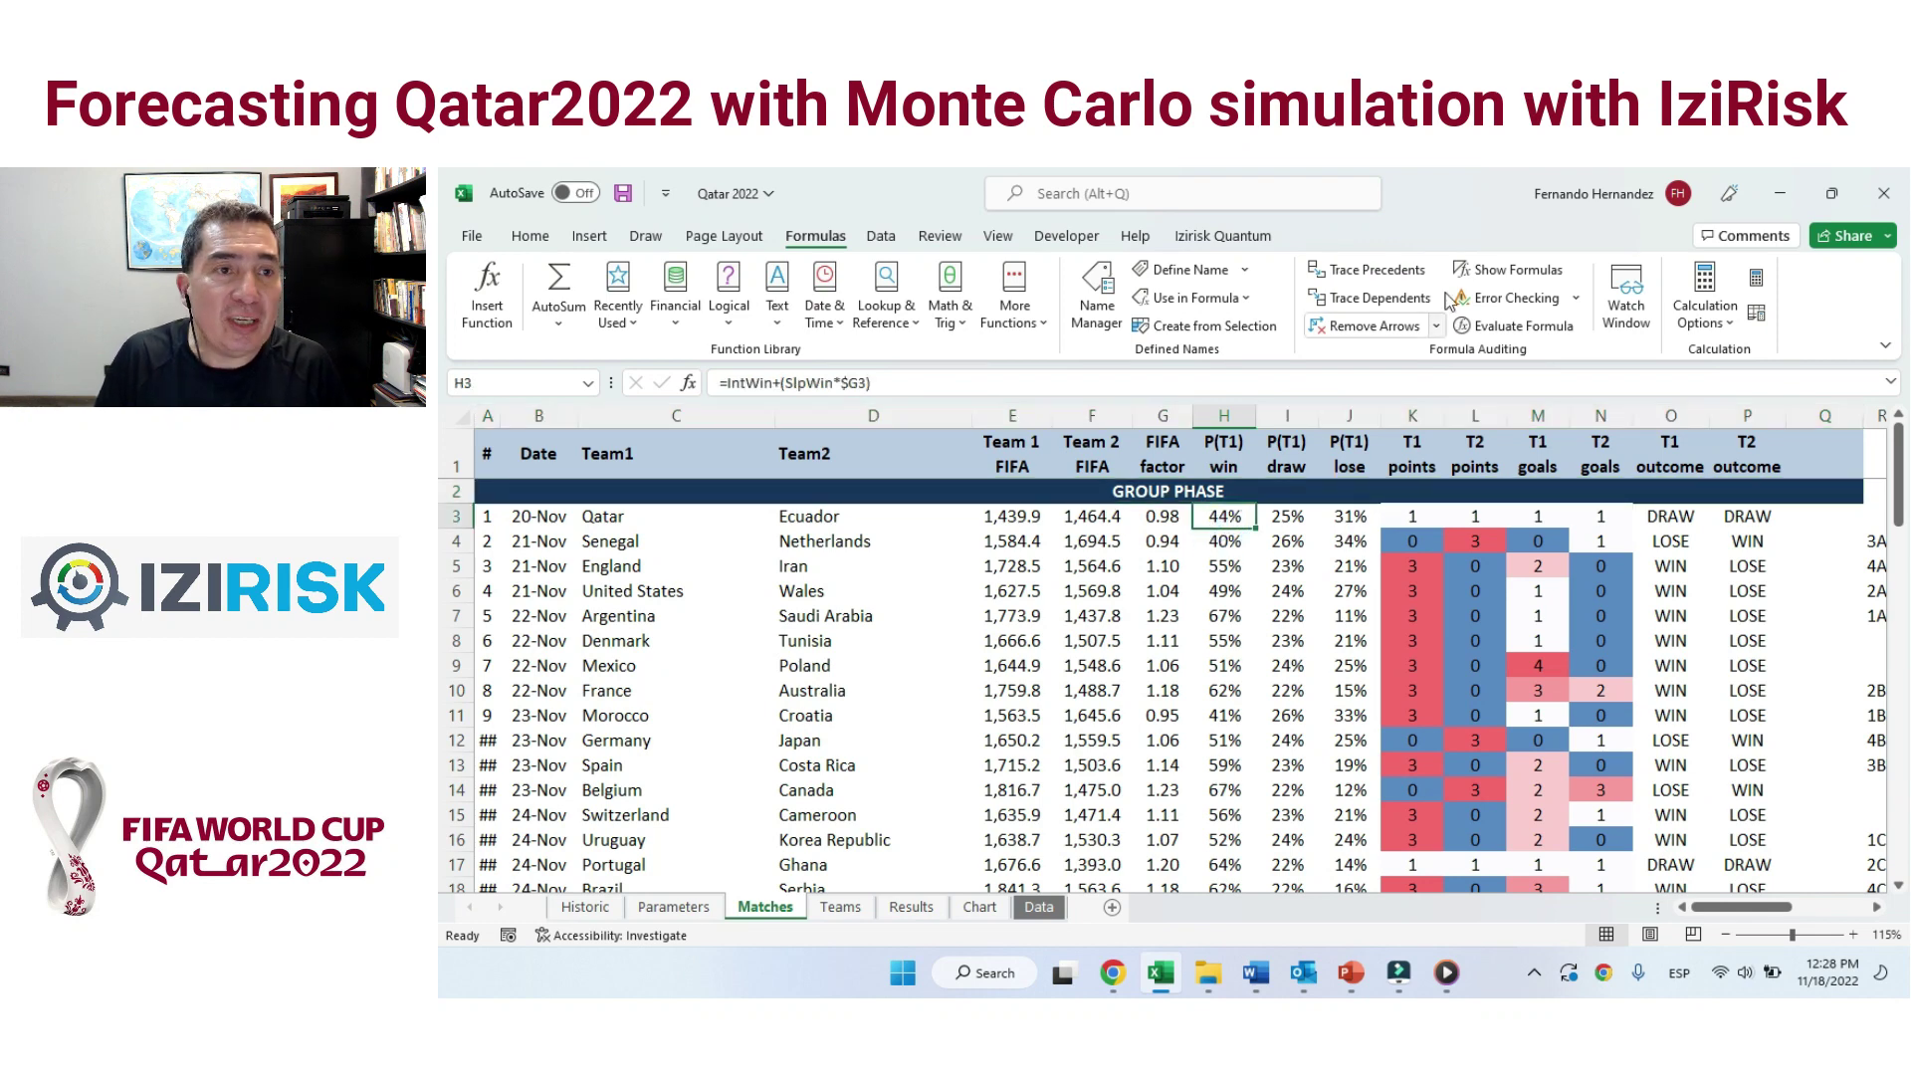
click(1222, 236)
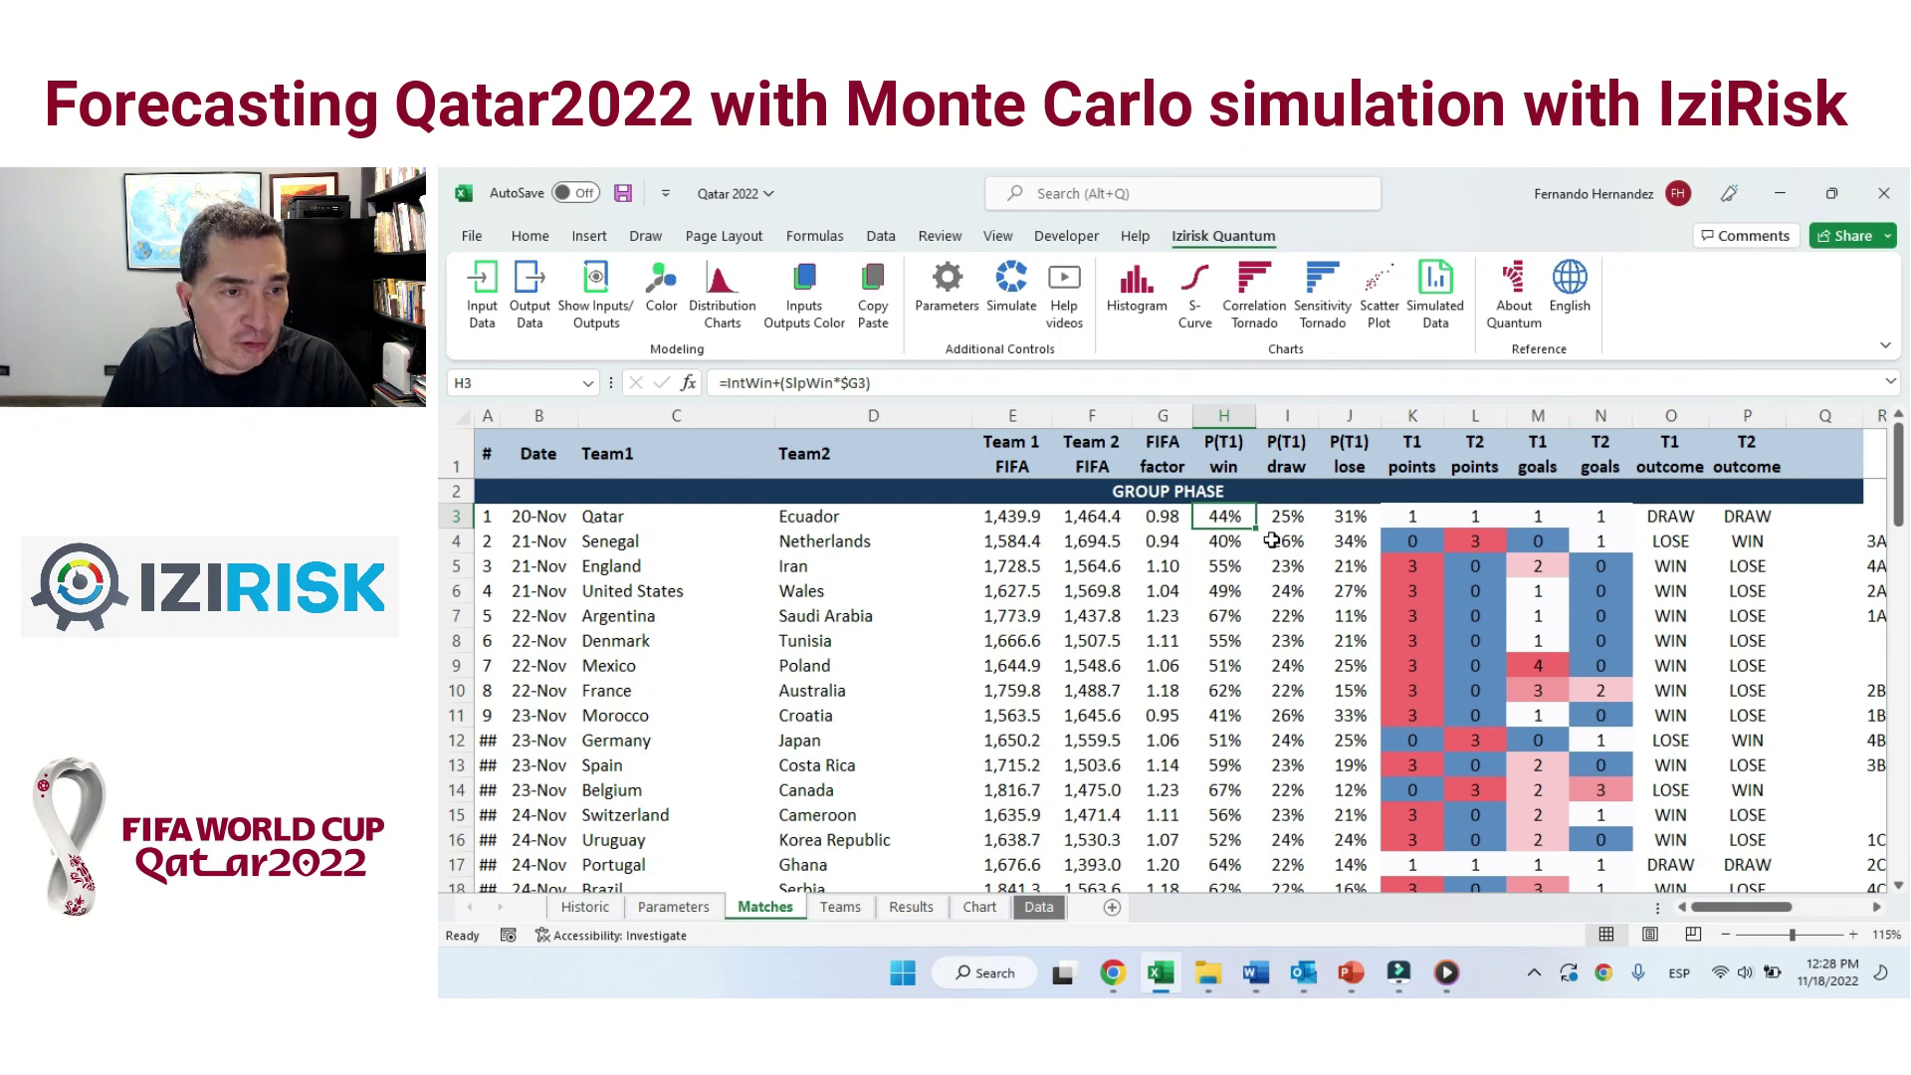
click(1222, 538)
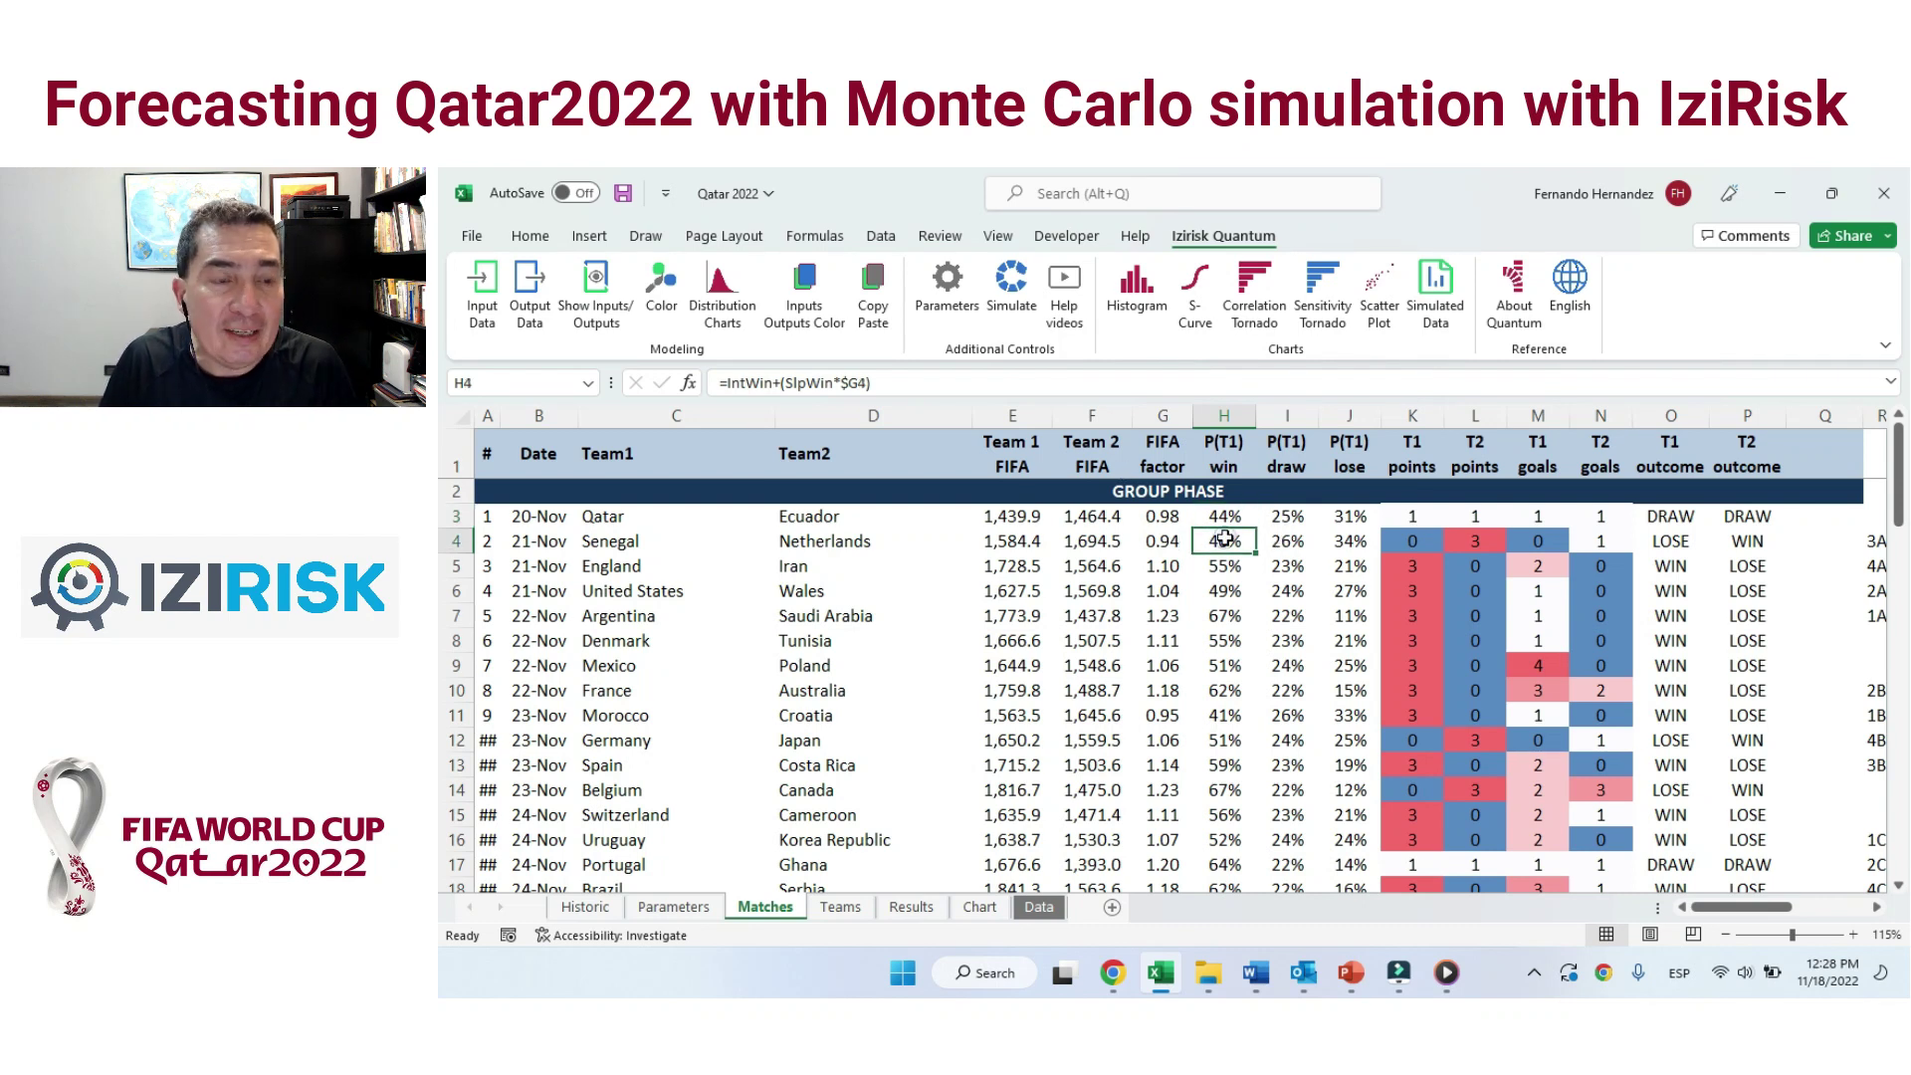
click(1292, 520)
click(1354, 519)
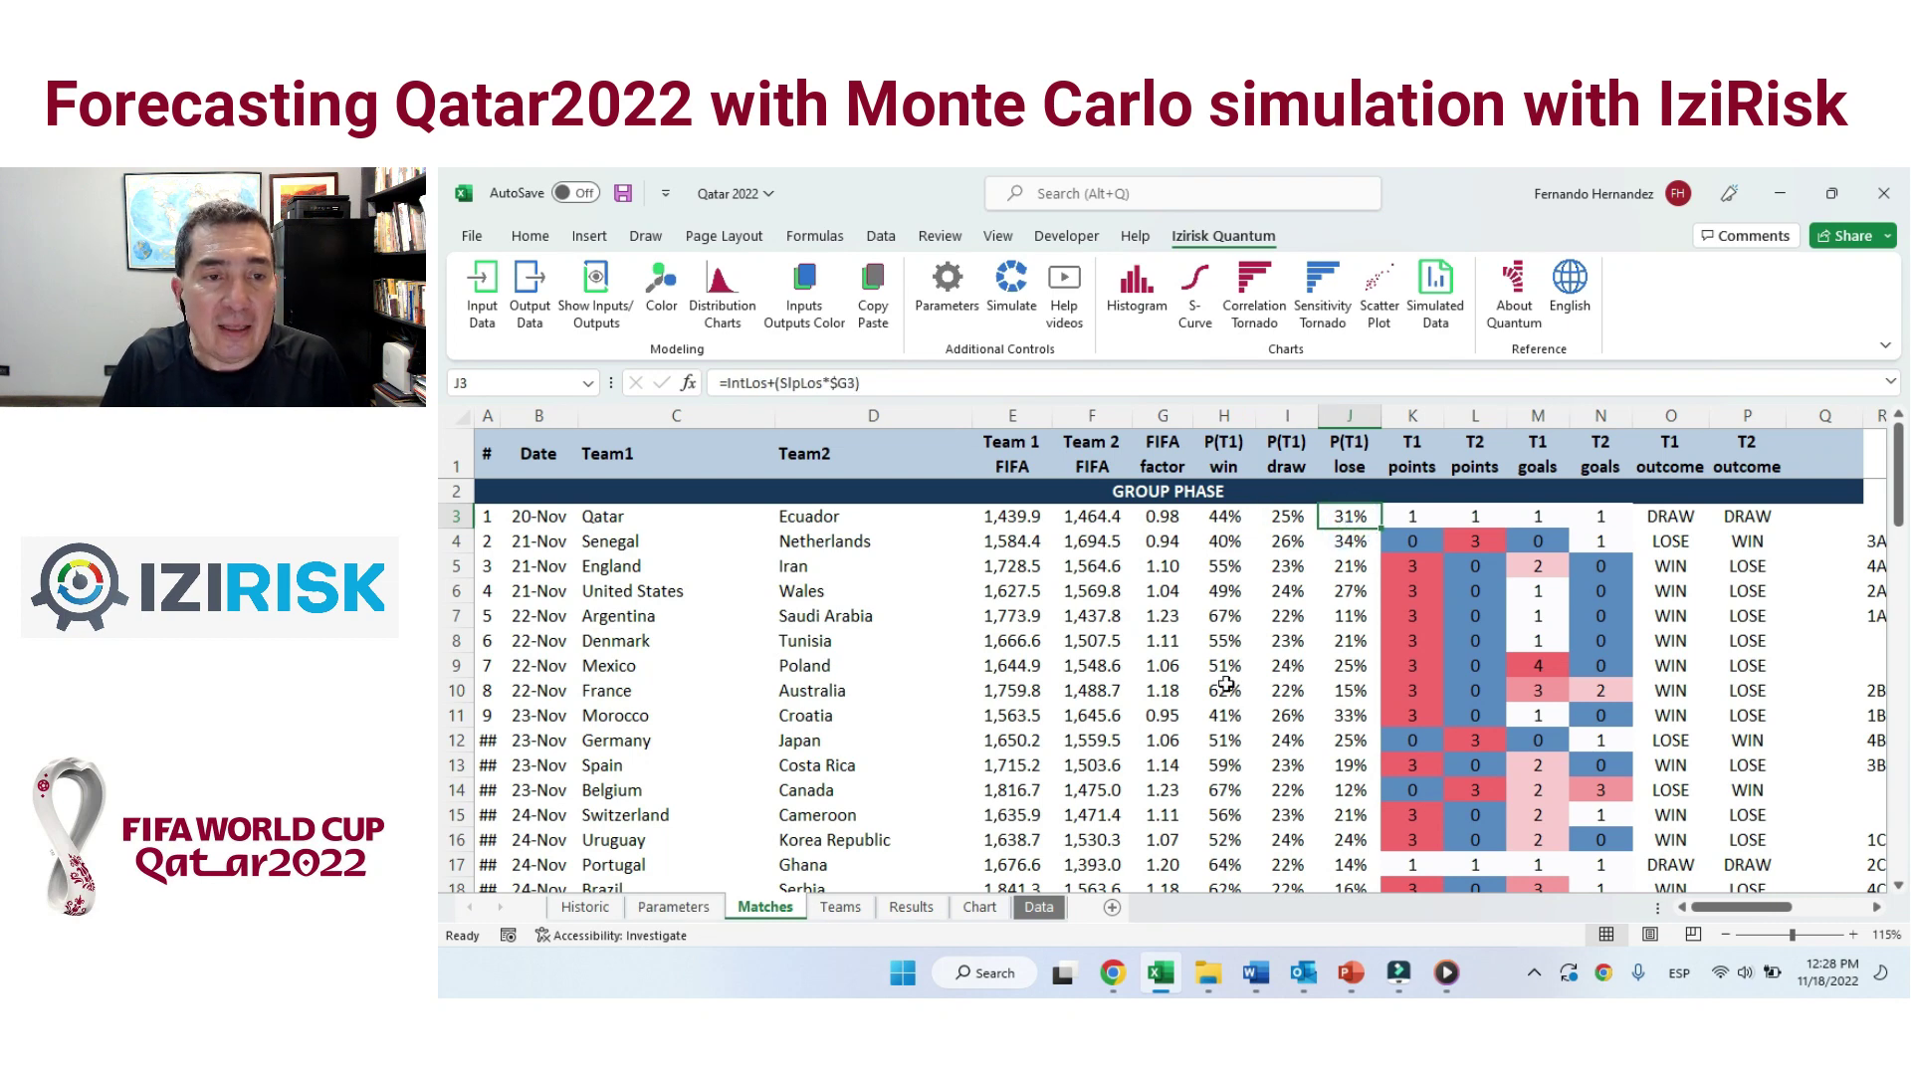
click(840, 907)
click(766, 907)
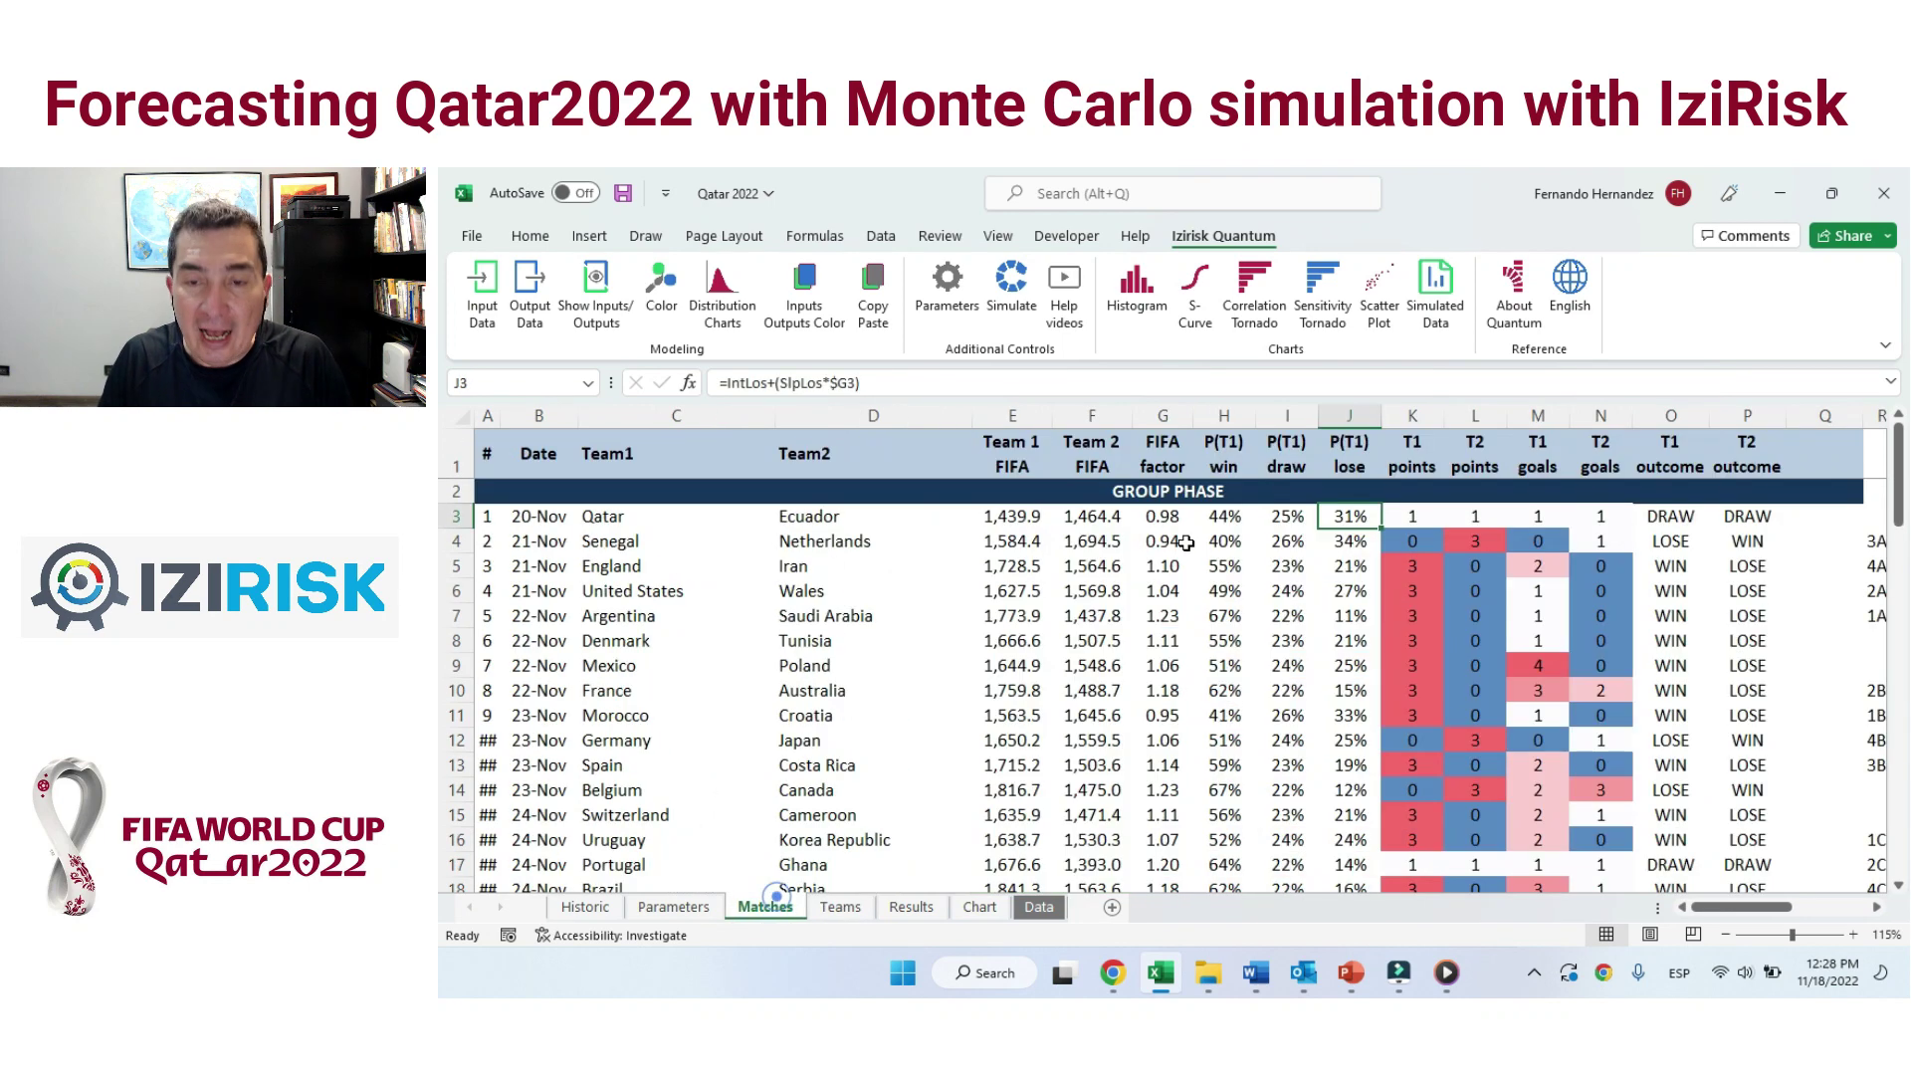
click(1409, 513)
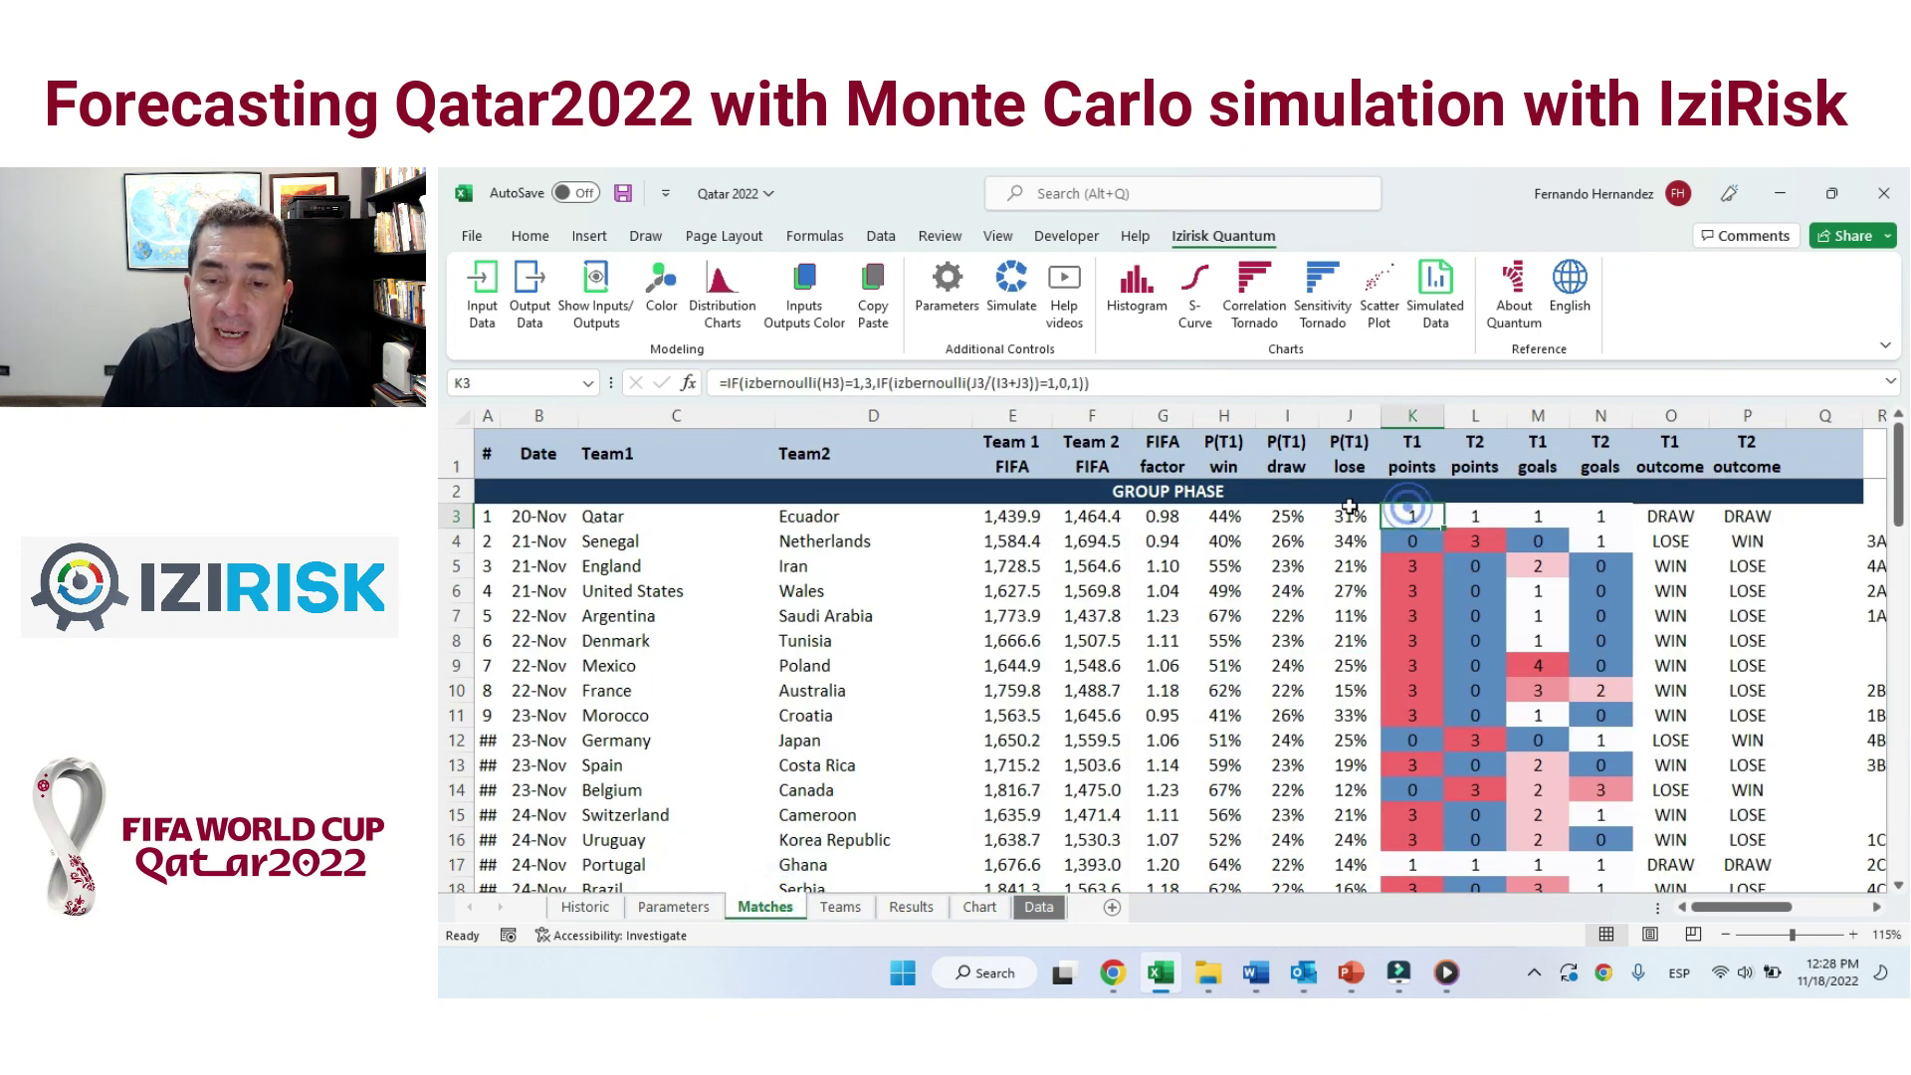
triple_click(717, 383)
key(Escape)
click(1475, 515)
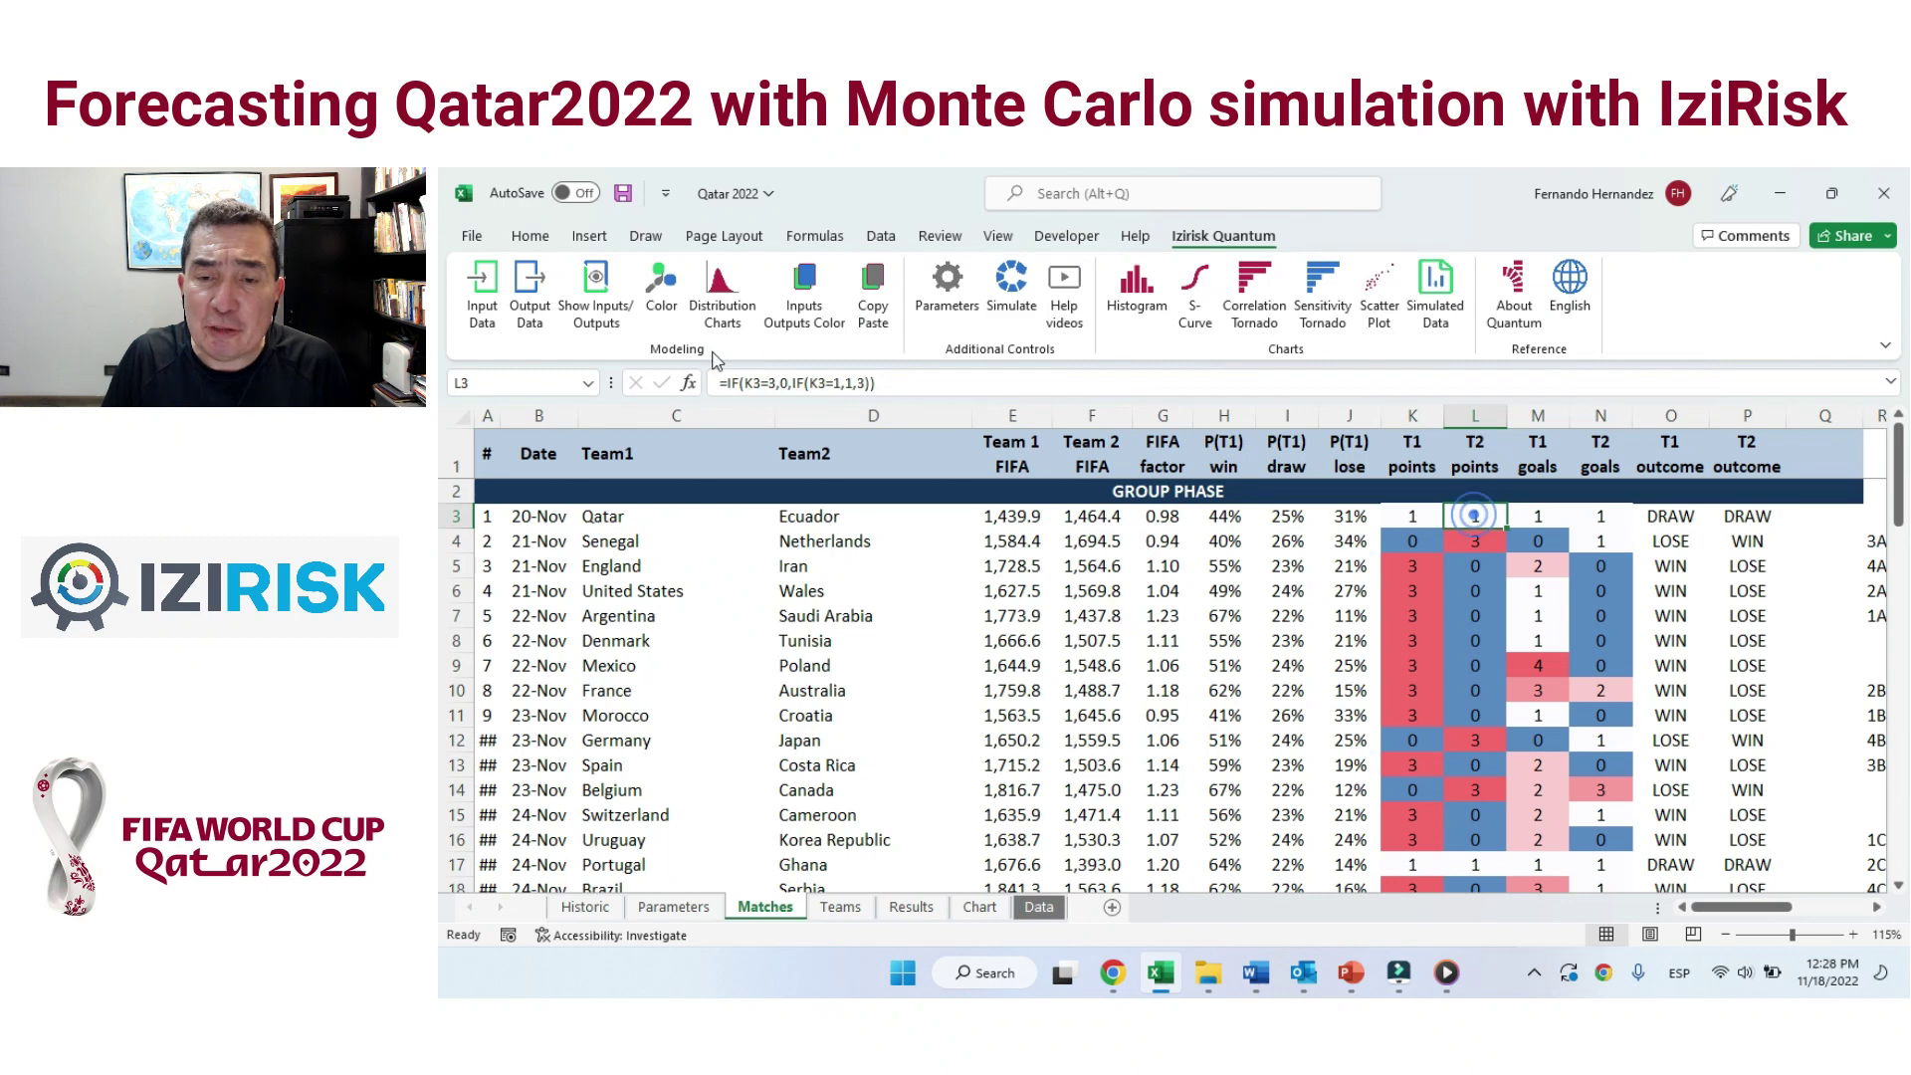
click(1535, 515)
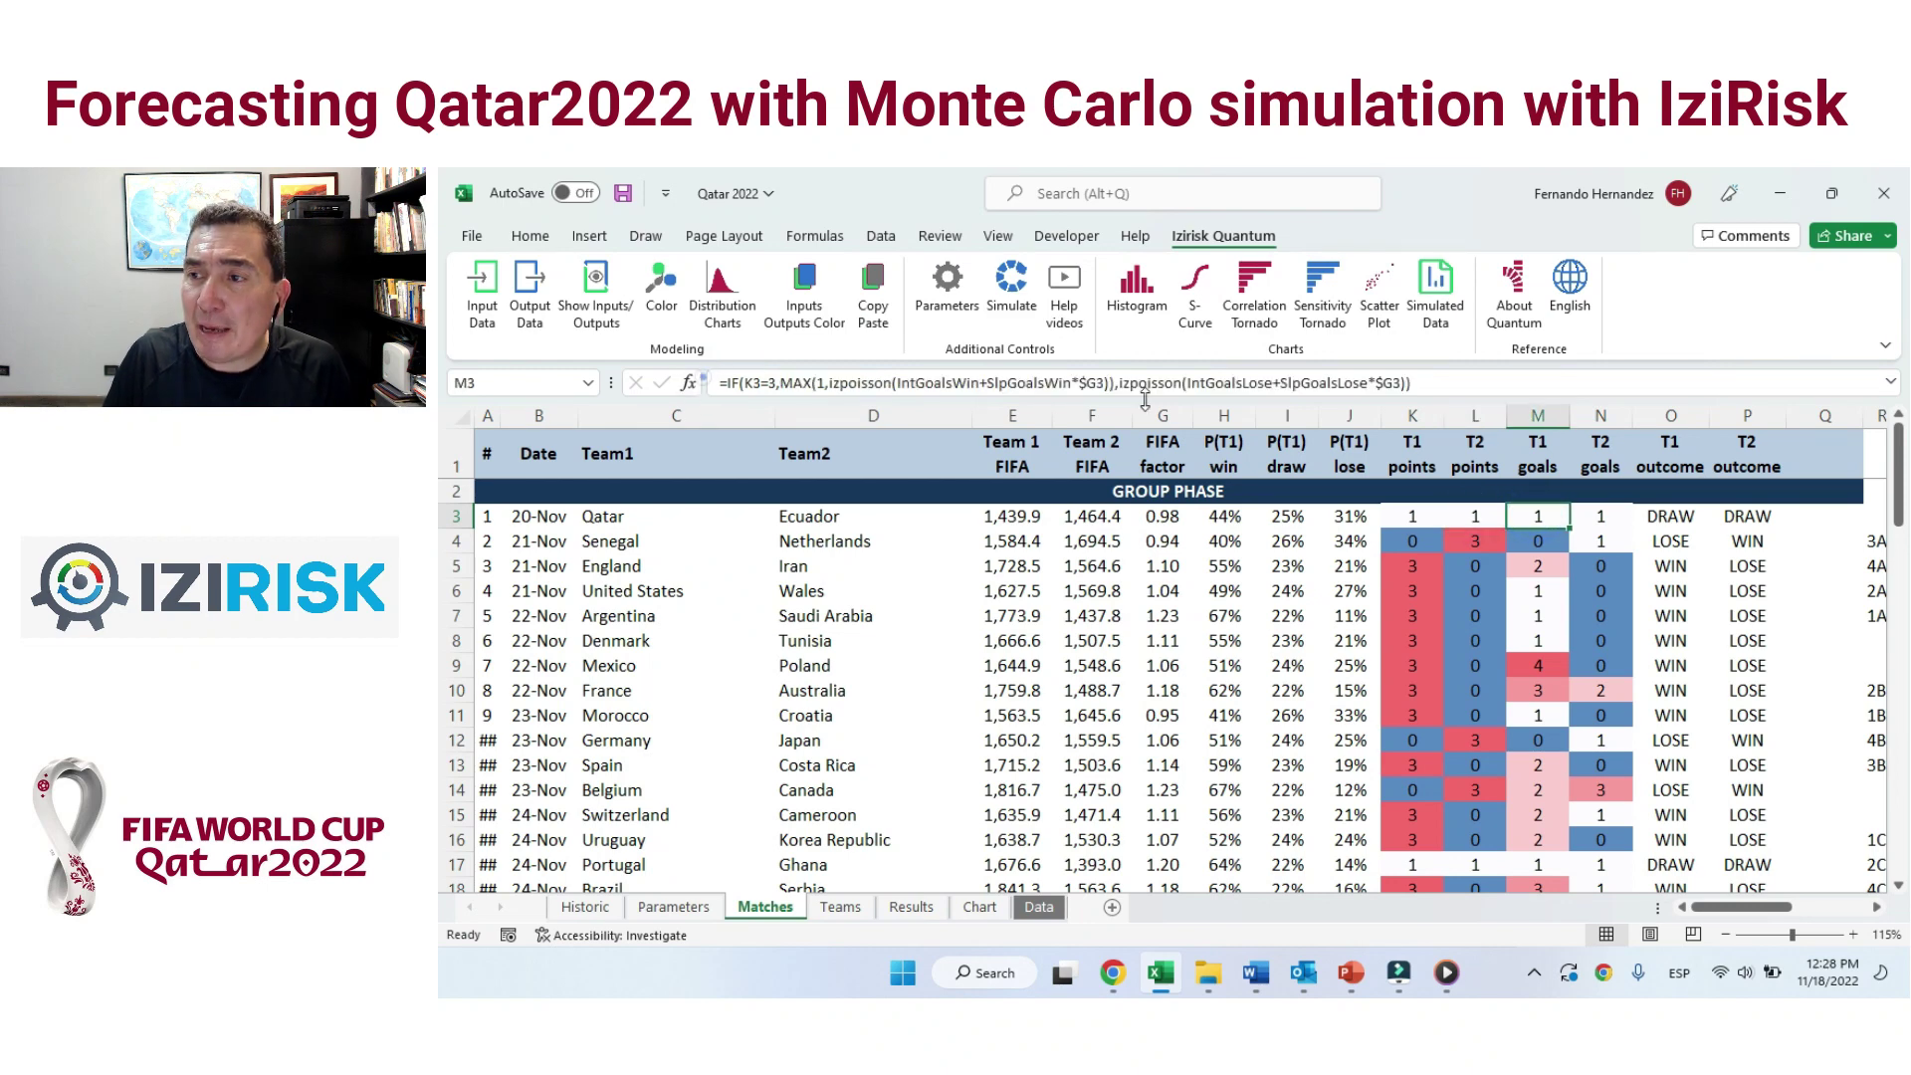
drag(1509, 378, 595, 387)
key(Escape)
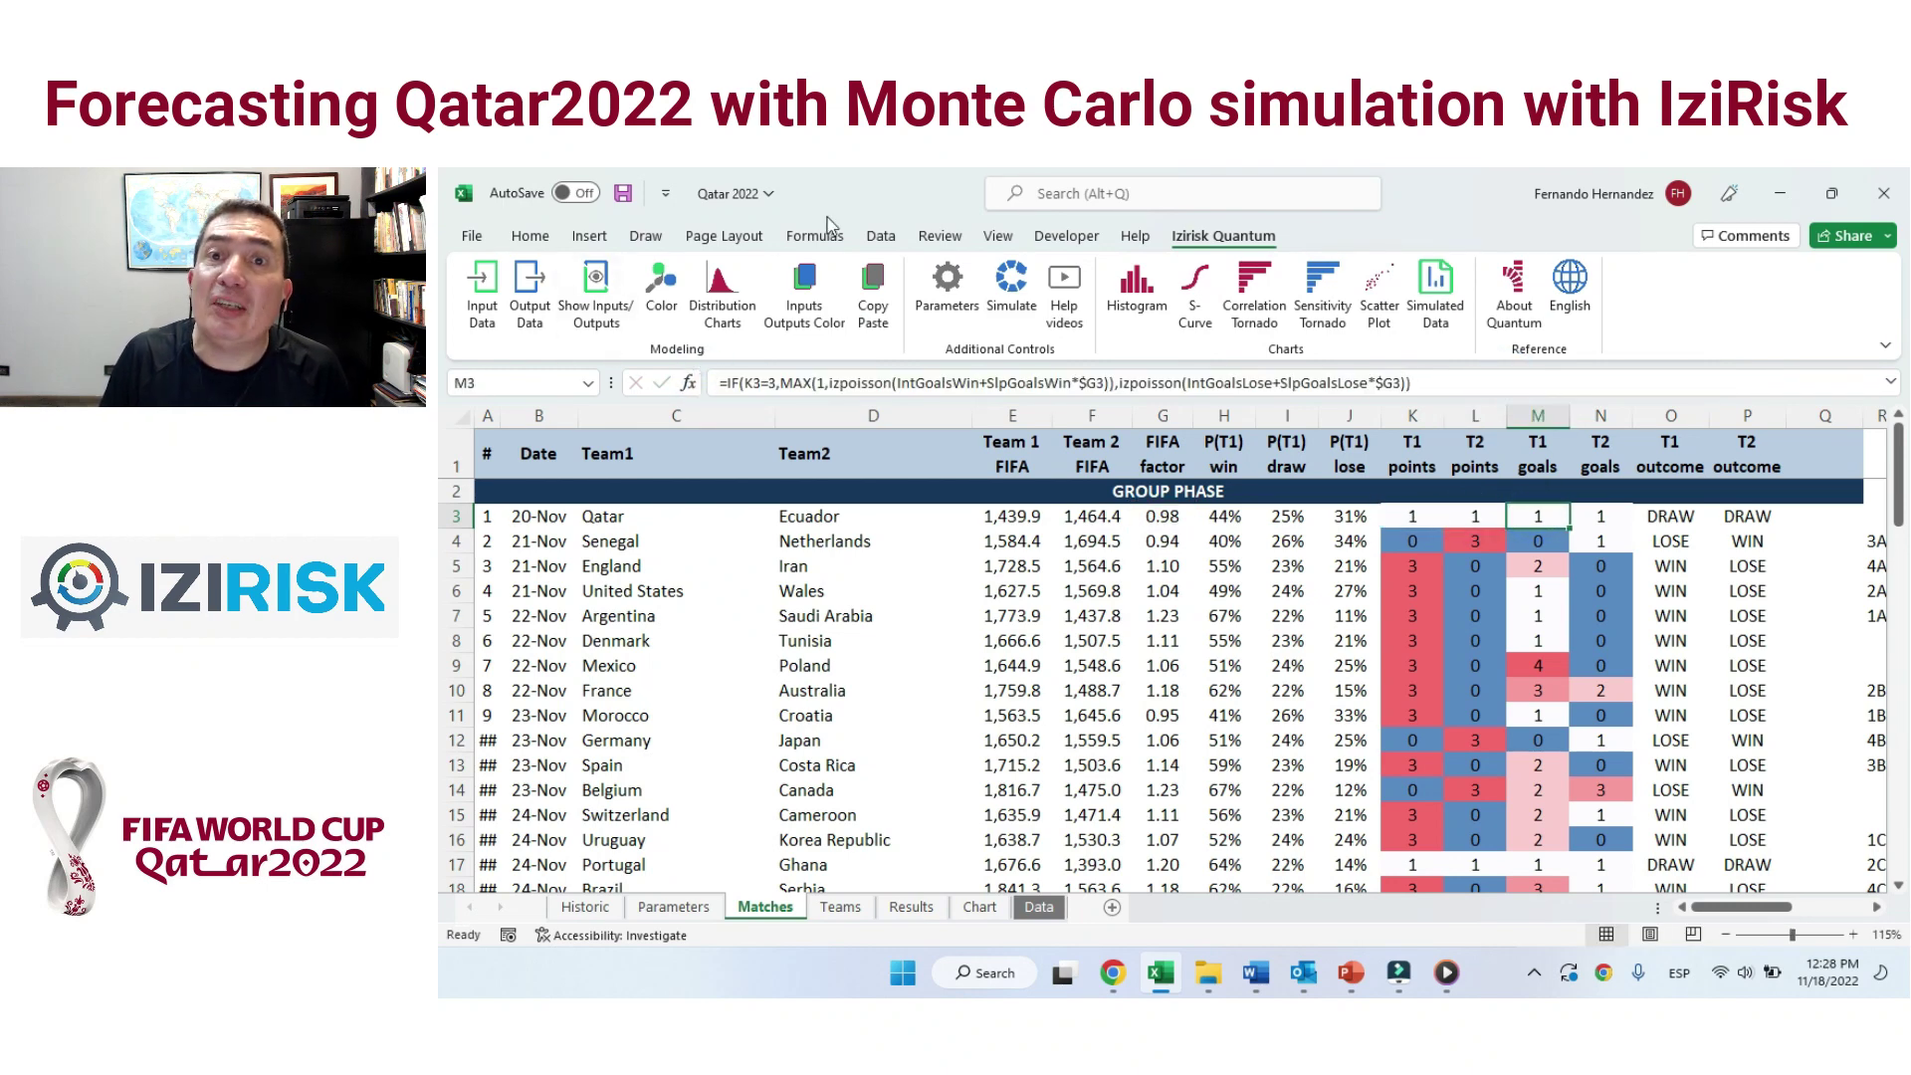
click(815, 236)
Recalculate ten times until the group phase shows Qatar beating Ecuador 1–0.
click(1756, 280)
click(1756, 280)
click(1756, 279)
click(1756, 280)
click(1755, 280)
click(1756, 280)
click(1755, 280)
click(1756, 280)
click(1756, 280)
click(1756, 280)
click(1756, 280)
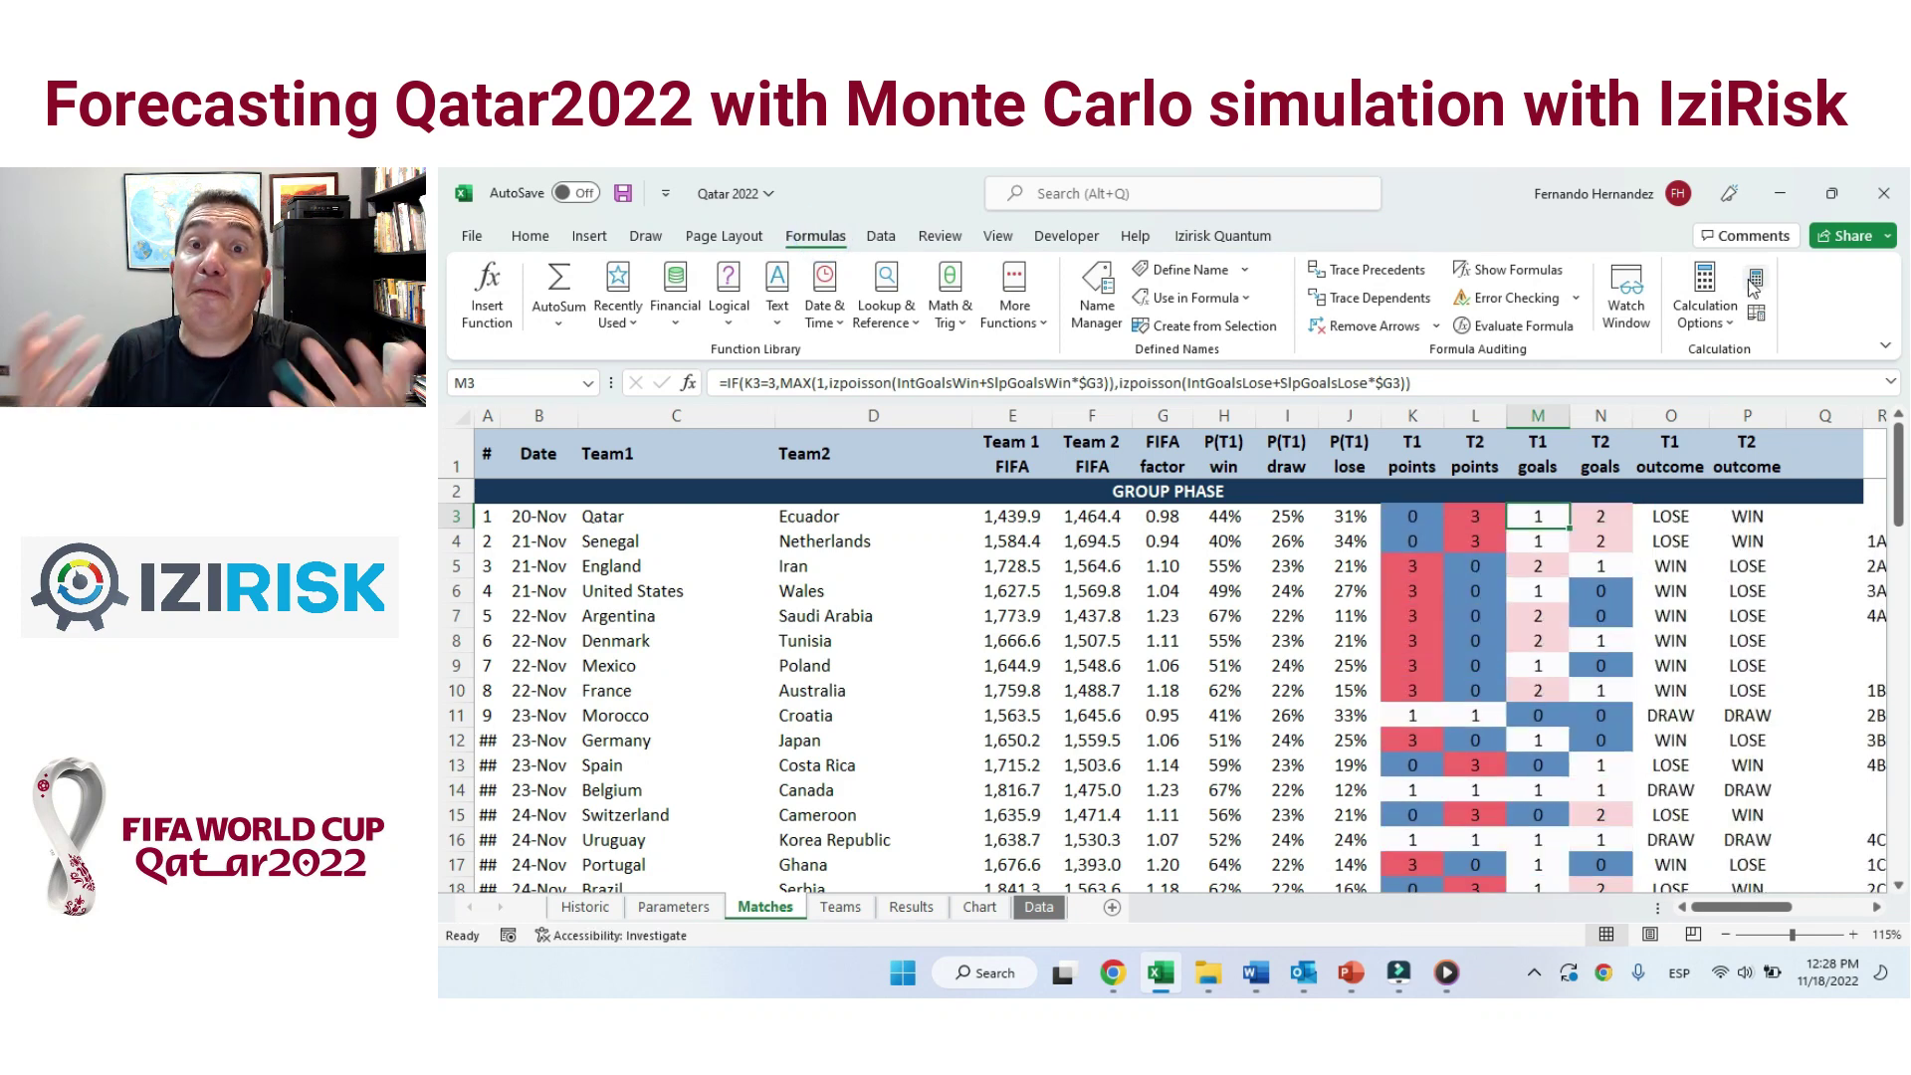
click(1756, 280)
Check the Izirisk Quantum Parameters dialog shows 50000 iterations and close it unchanged.
click(1257, 236)
click(951, 294)
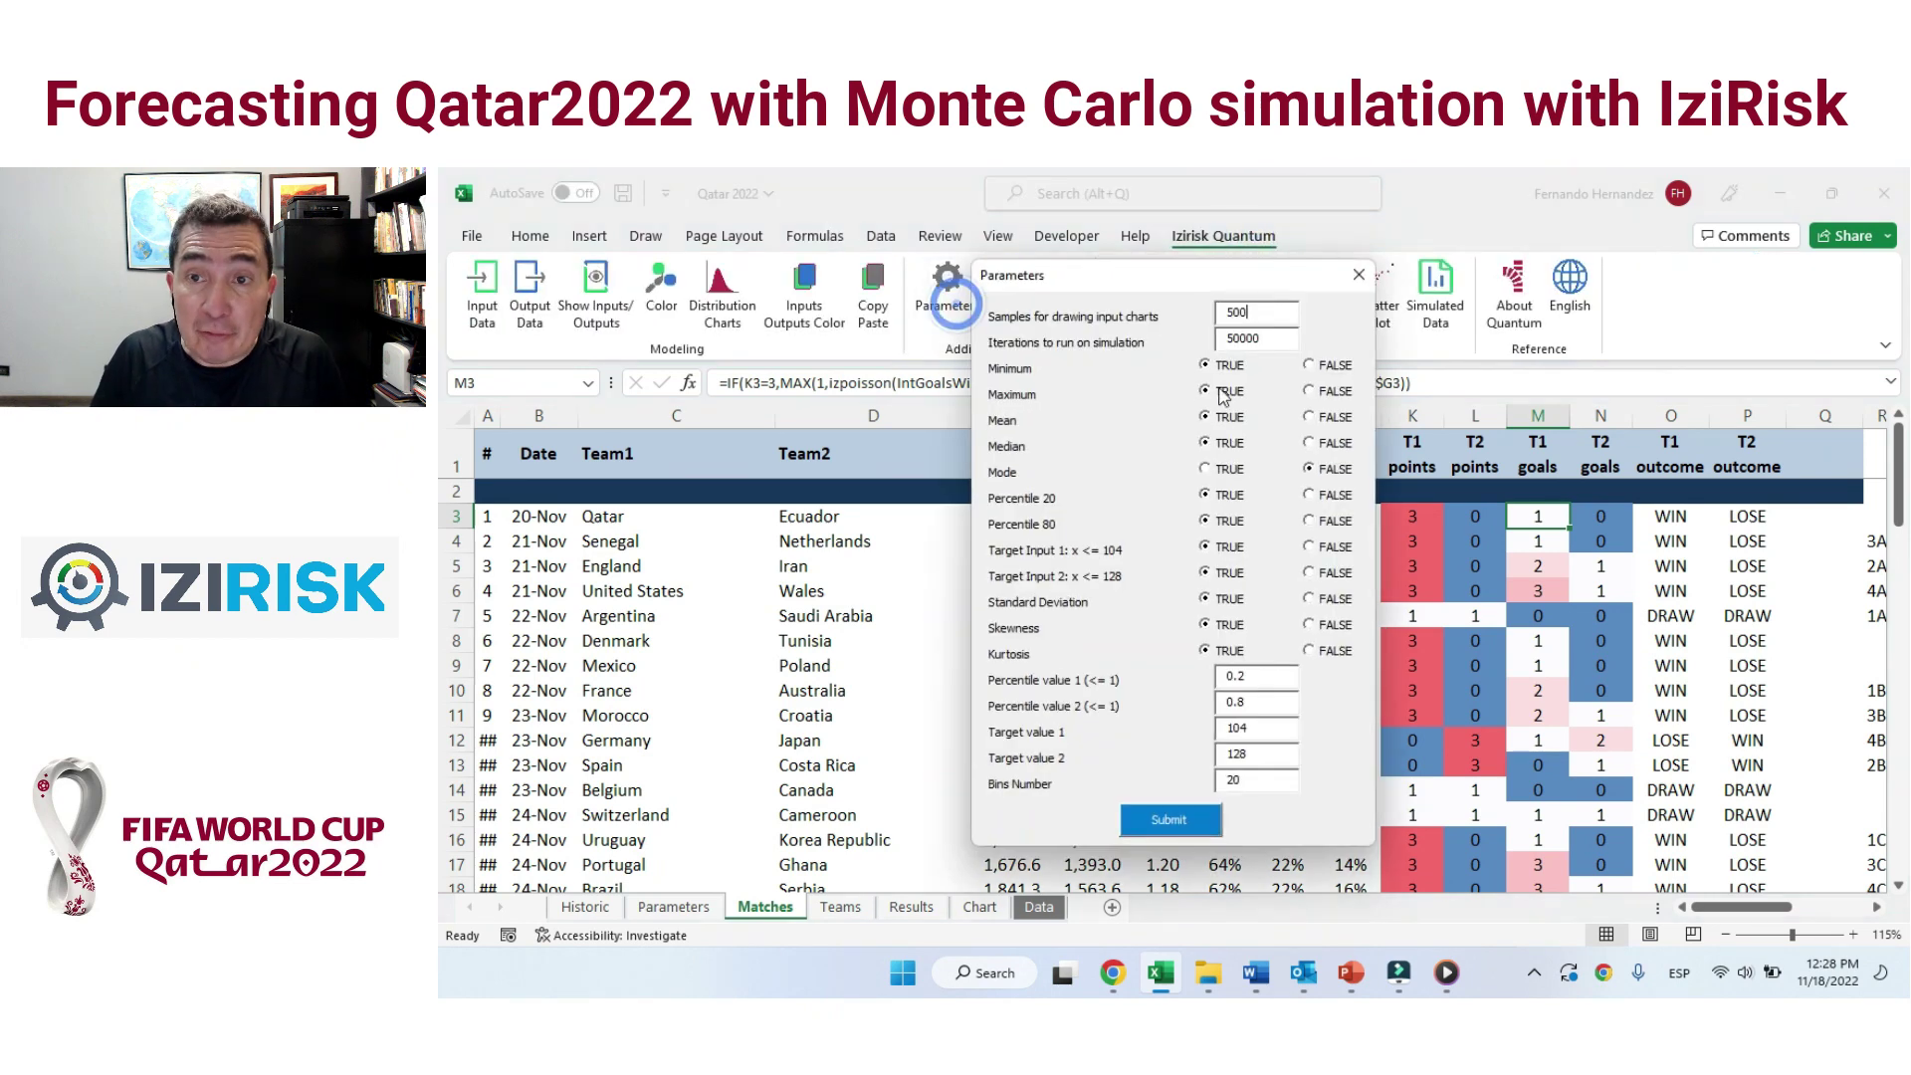
double_click(1260, 339)
click(1359, 275)
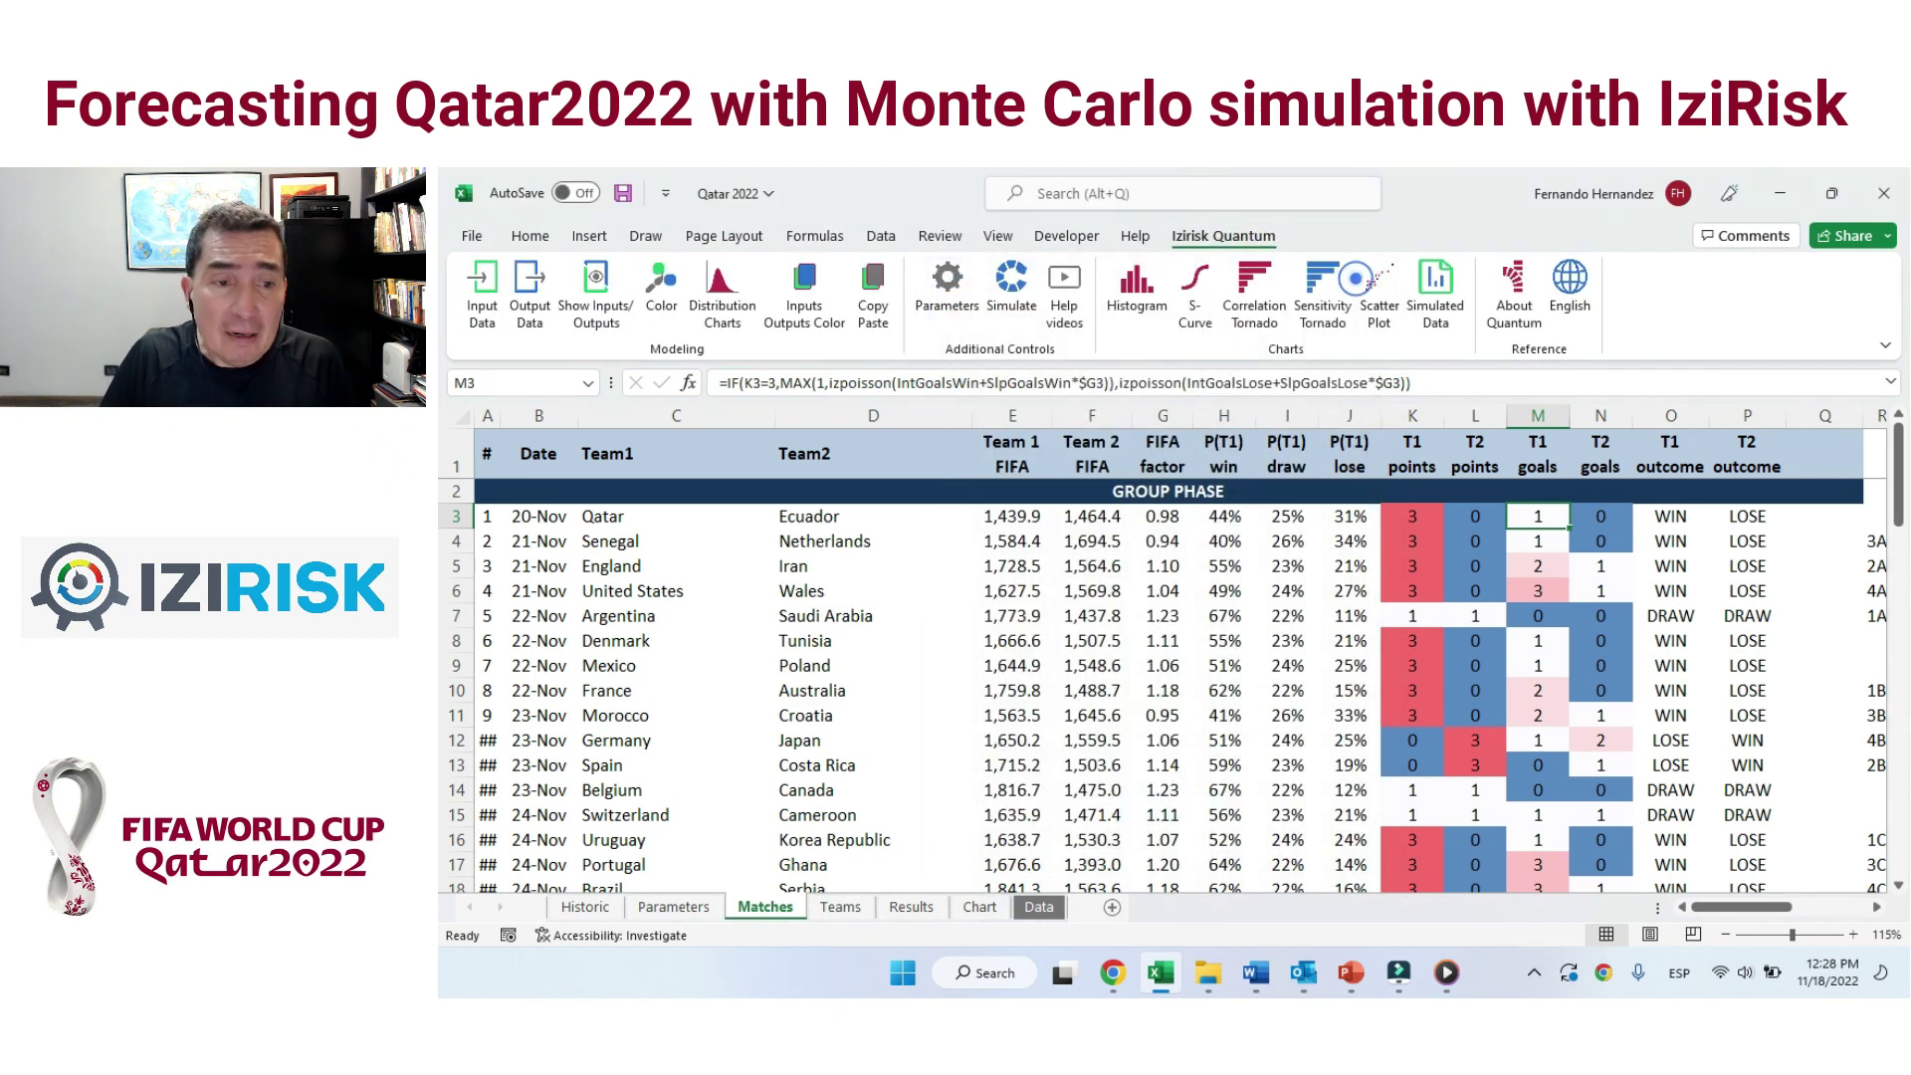
Open the Teams sheet and scroll down to its champion rows.
click(844, 907)
click(784, 907)
click(841, 907)
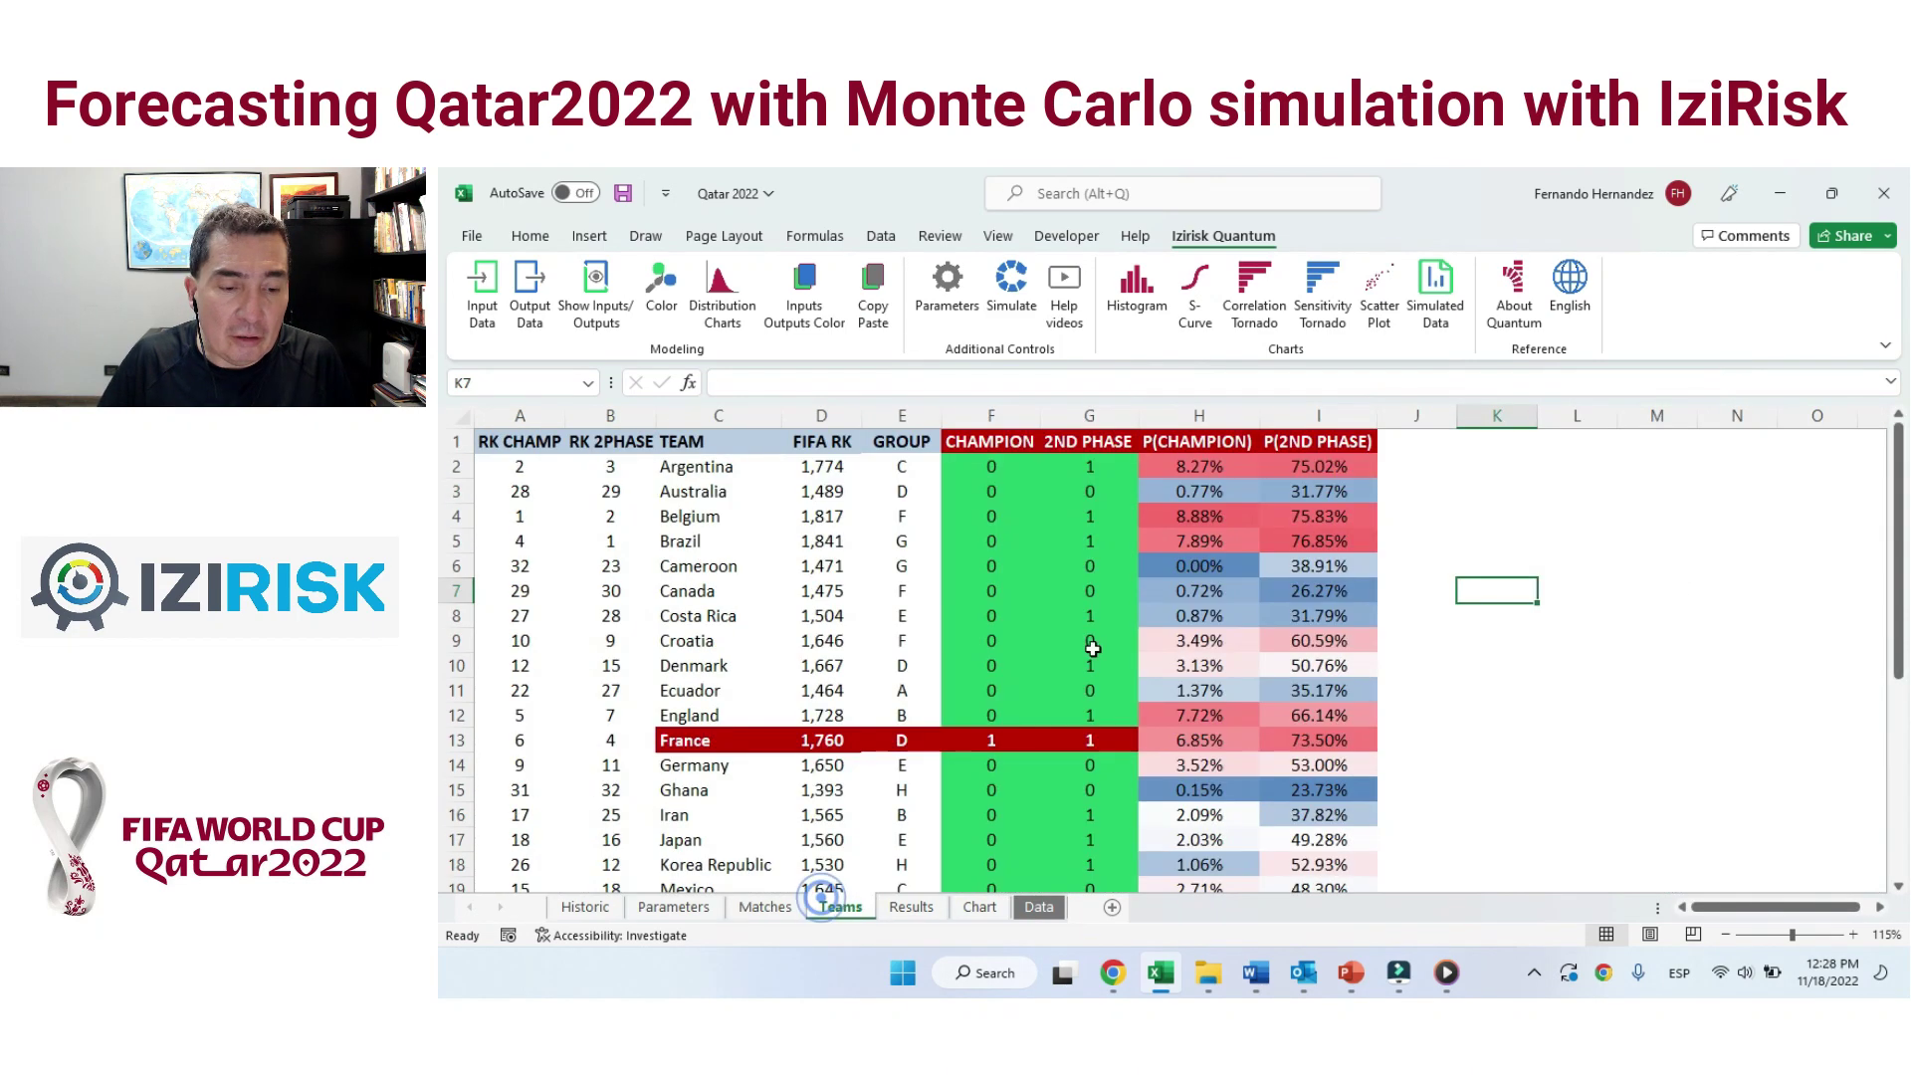
ctrl+scroll(1096, 666, down, 1)
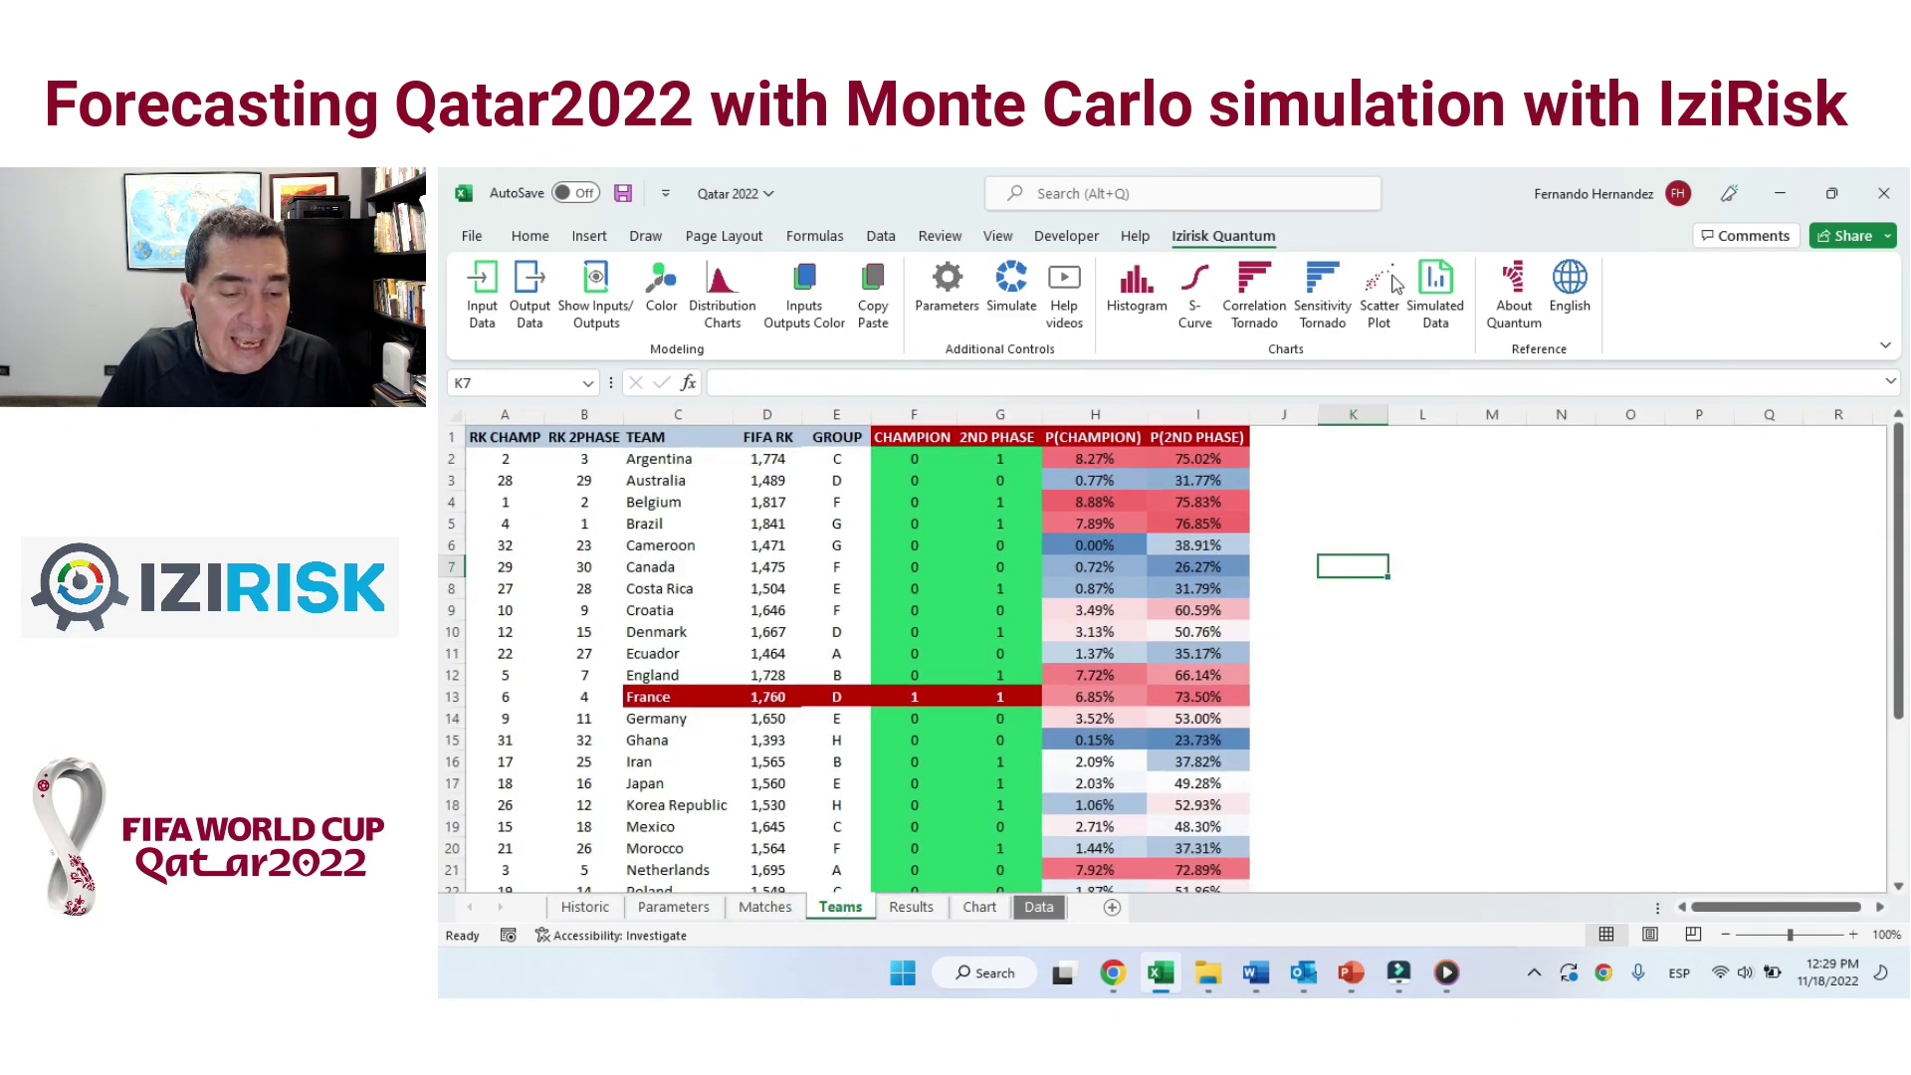
click(811, 238)
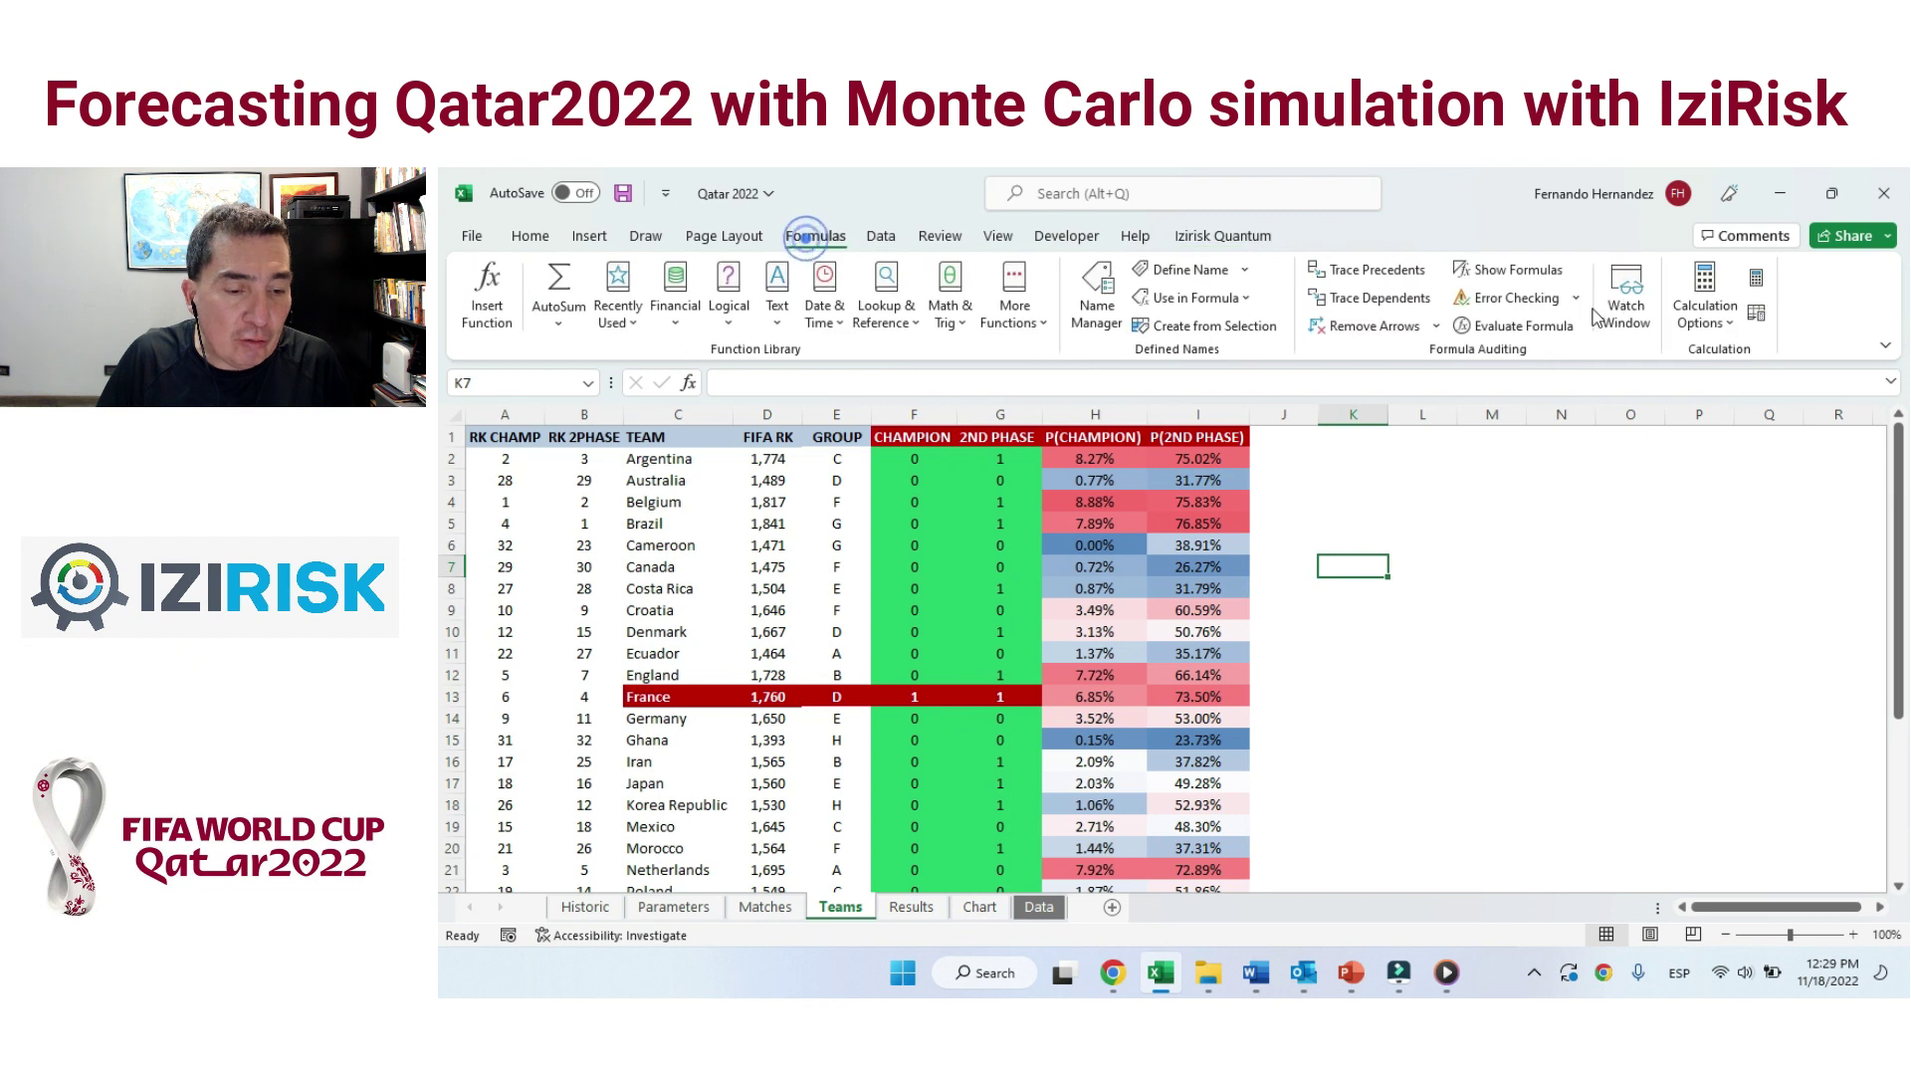
Recalculate repeatedly, drawing a new champion each time, with Belgium leading at 8.88%.
click(1755, 280)
click(1755, 281)
click(1755, 281)
click(1755, 281)
click(1755, 280)
click(1755, 281)
click(1755, 281)
click(1755, 281)
click(1755, 281)
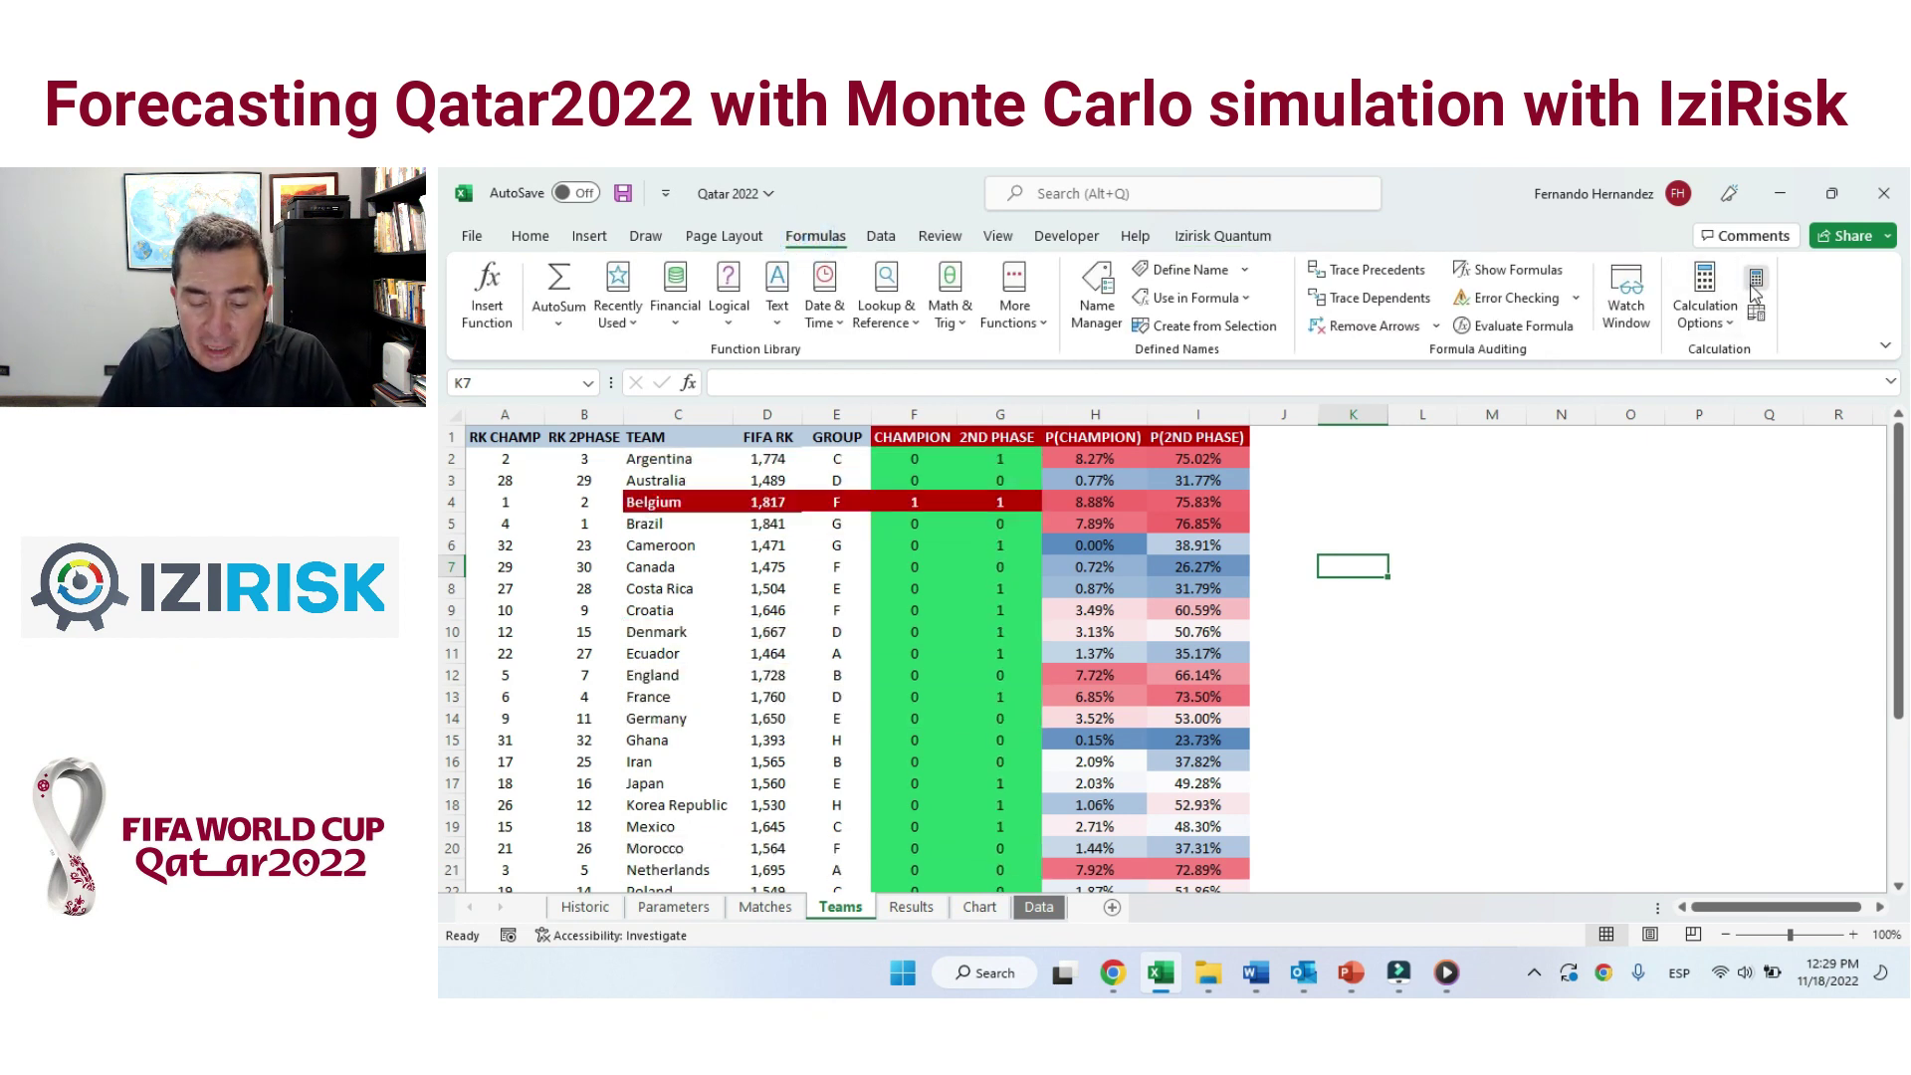
click(1755, 281)
click(1755, 281)
click(1755, 281)
click(1755, 281)
click(1755, 280)
click(1755, 280)
click(1755, 281)
click(1755, 281)
click(1755, 281)
click(1755, 281)
click(1755, 283)
click(1755, 283)
click(1755, 283)
click(1755, 282)
click(1755, 283)
click(1755, 283)
click(1754, 283)
click(1755, 283)
click(1755, 283)
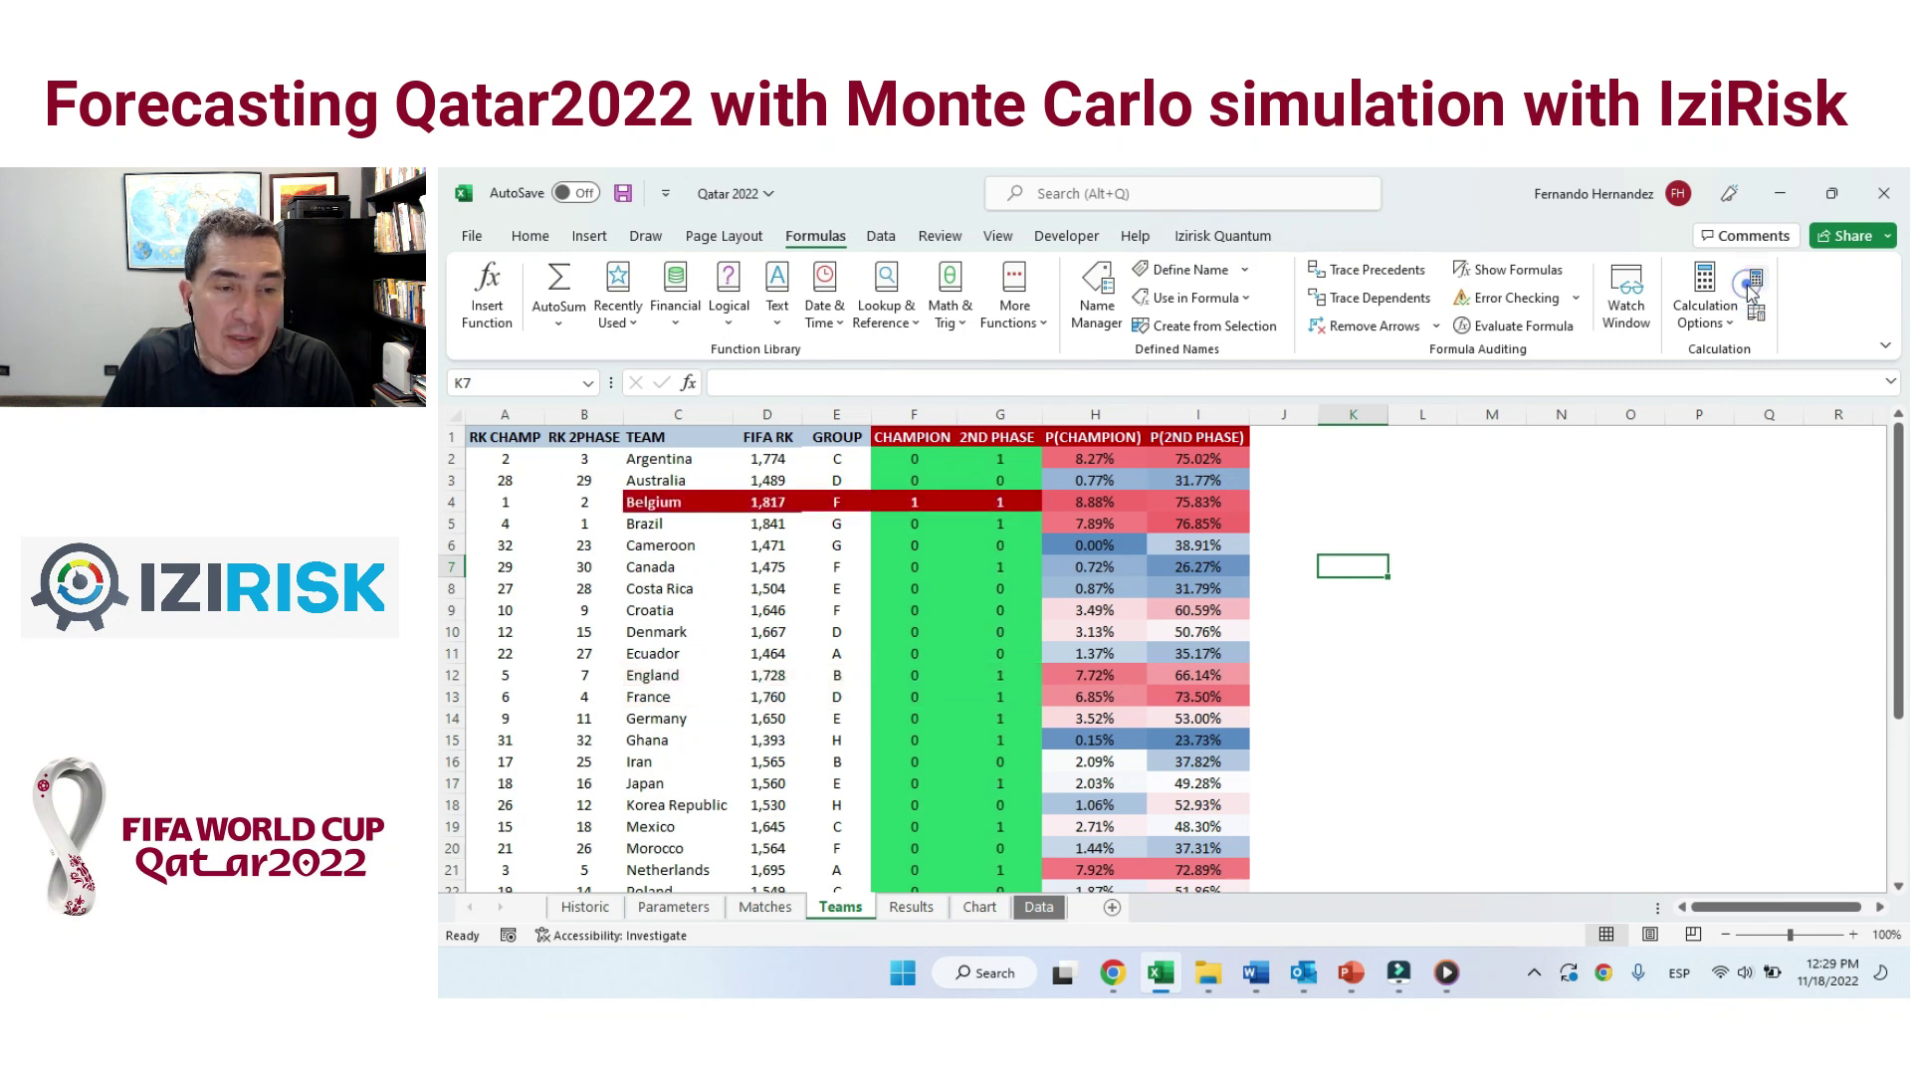
click(1754, 282)
click(1755, 283)
click(1755, 283)
click(1751, 284)
click(1751, 285)
click(1751, 285)
click(1751, 284)
click(1751, 284)
click(1751, 284)
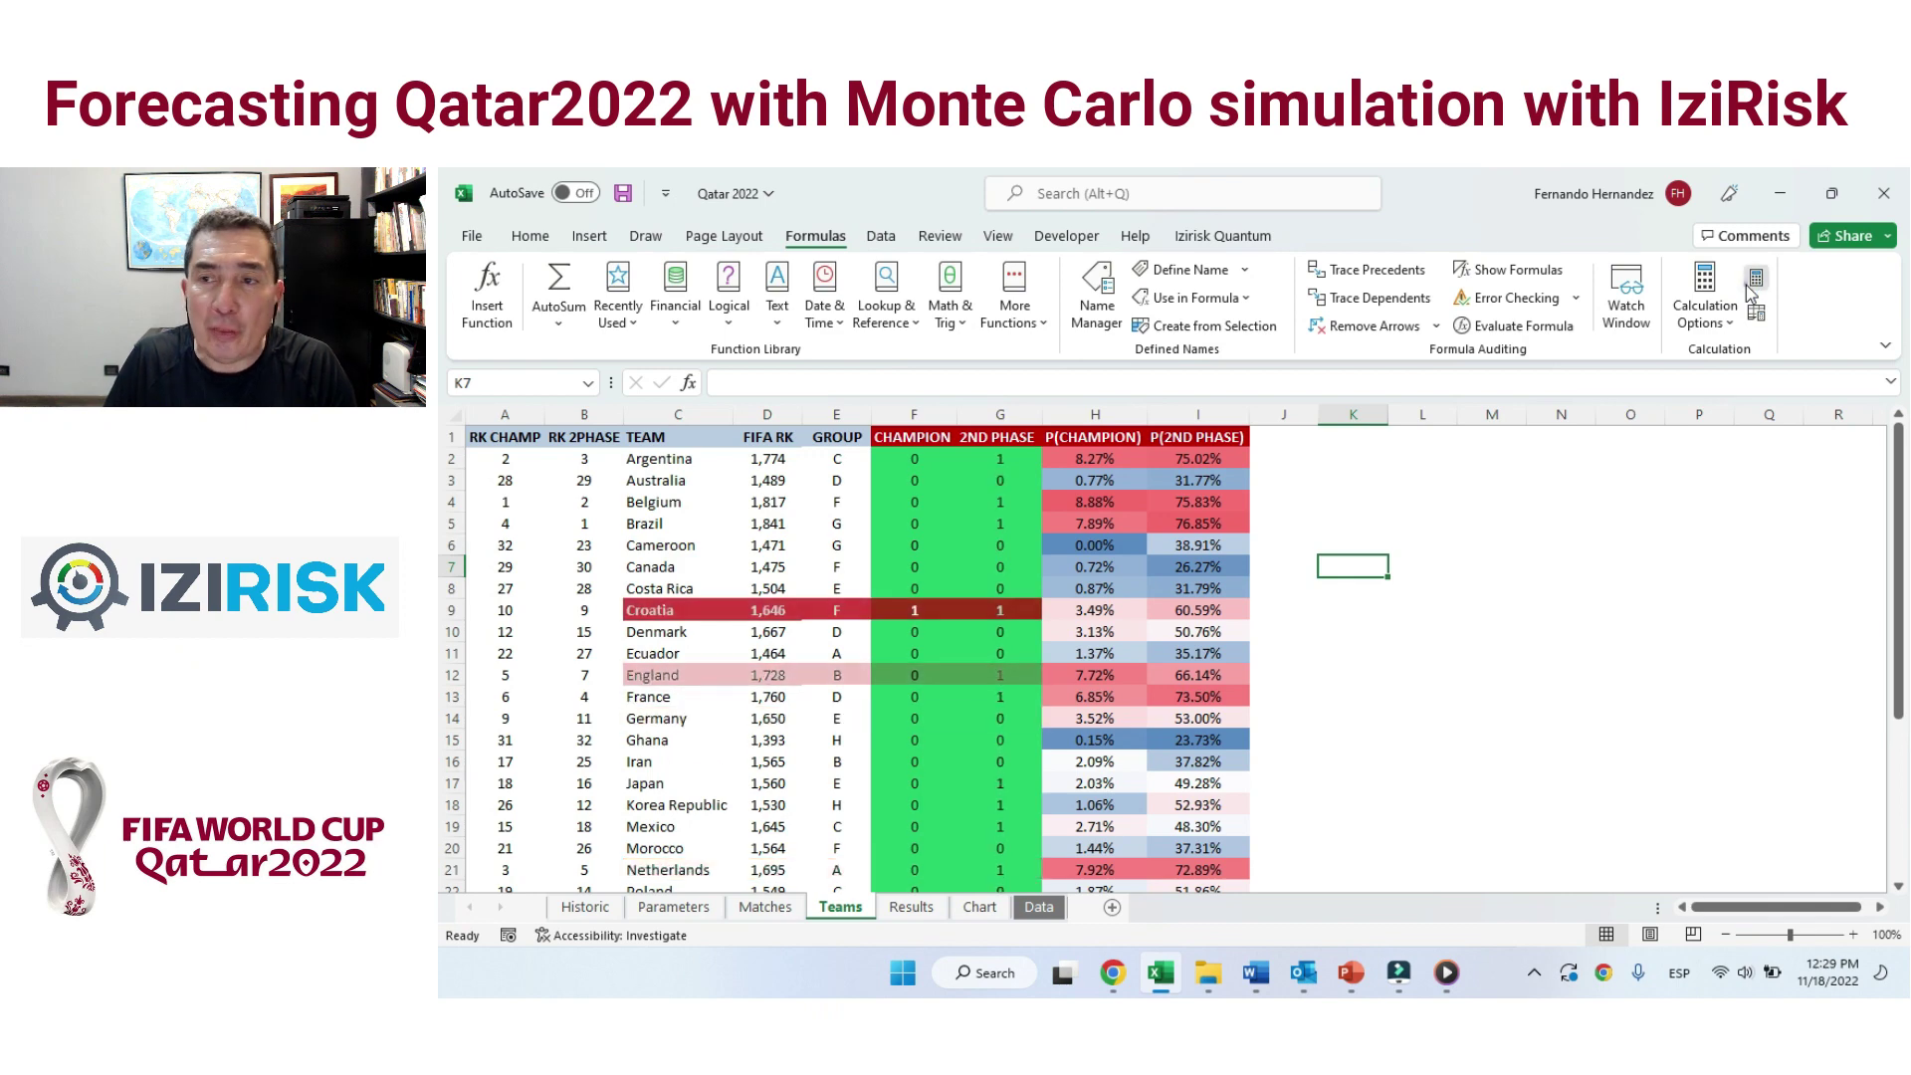
click(1751, 285)
click(1751, 285)
click(1751, 285)
click(1751, 285)
click(1751, 284)
click(1750, 285)
click(1751, 285)
click(1751, 285)
click(1750, 285)
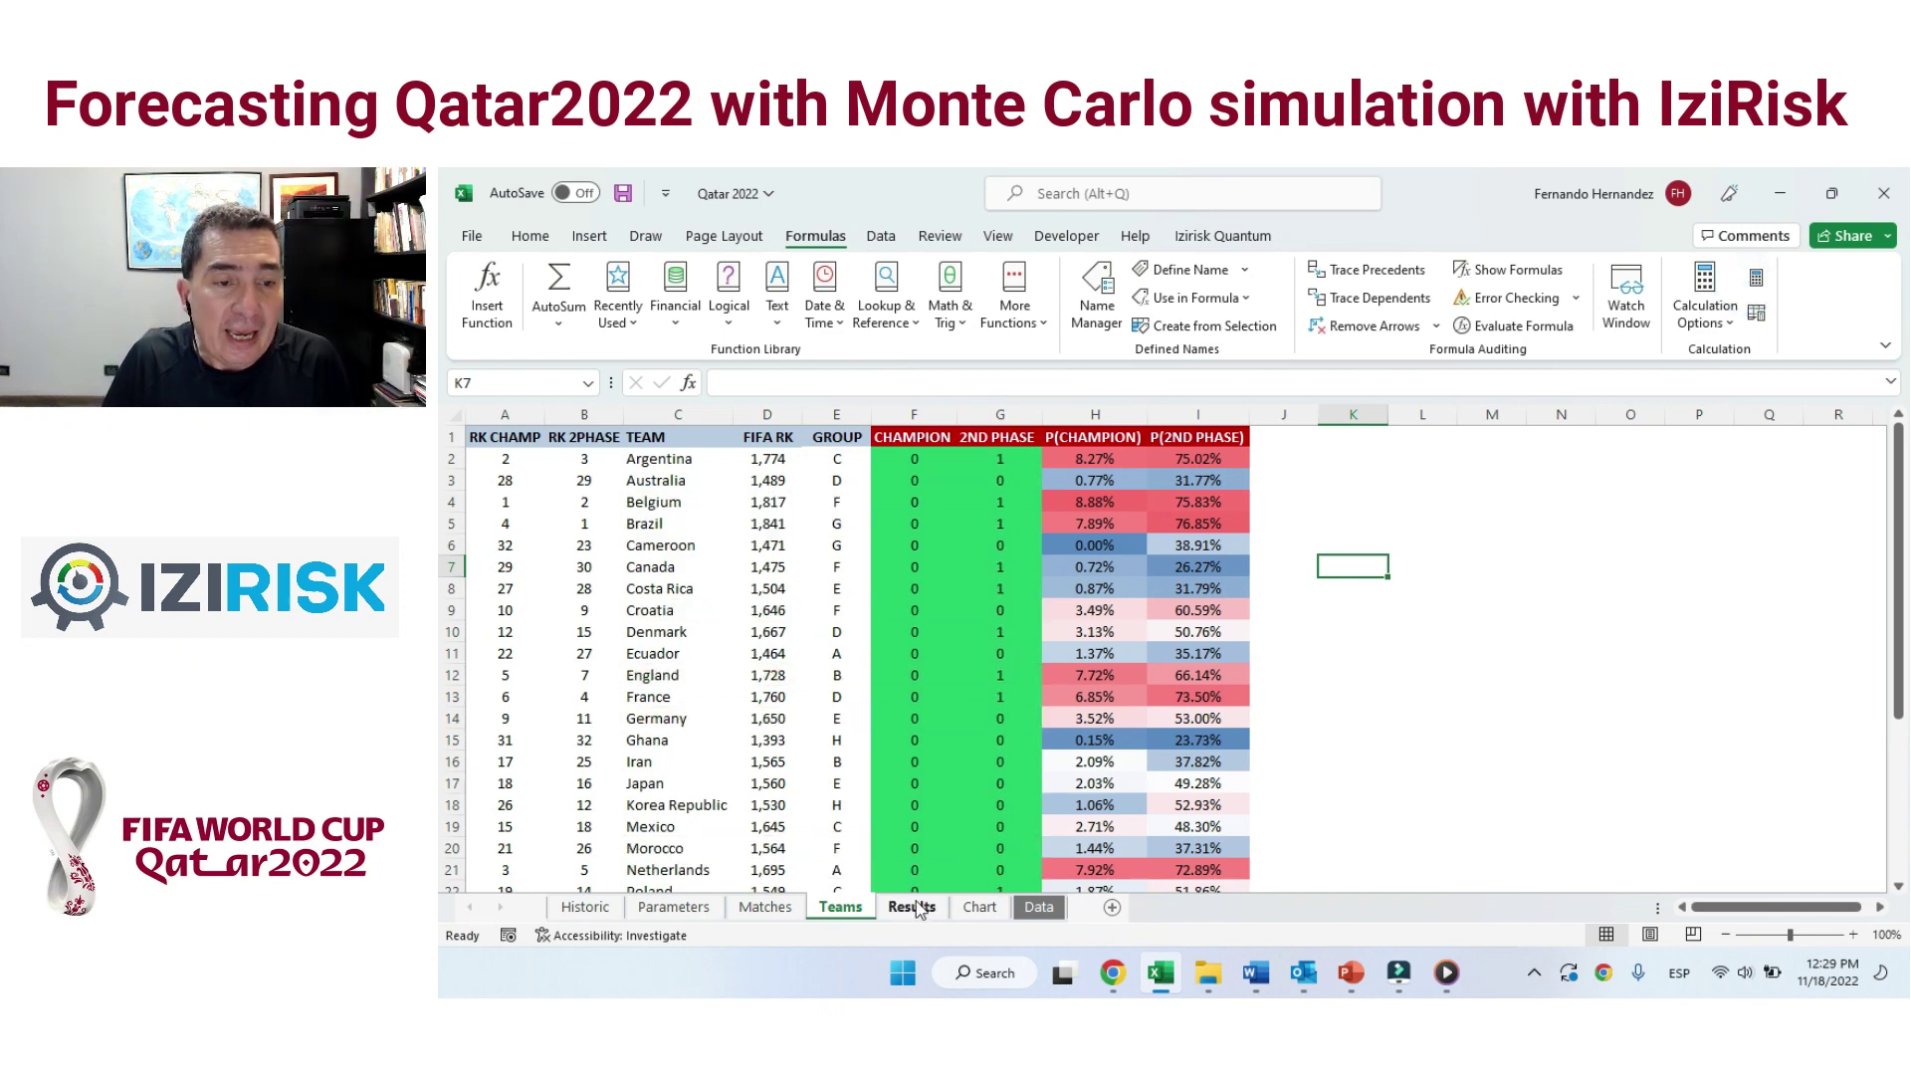
Open the Results sheet and select ranked countries, from the top four down to Cameroon.
click(910, 907)
click(759, 727)
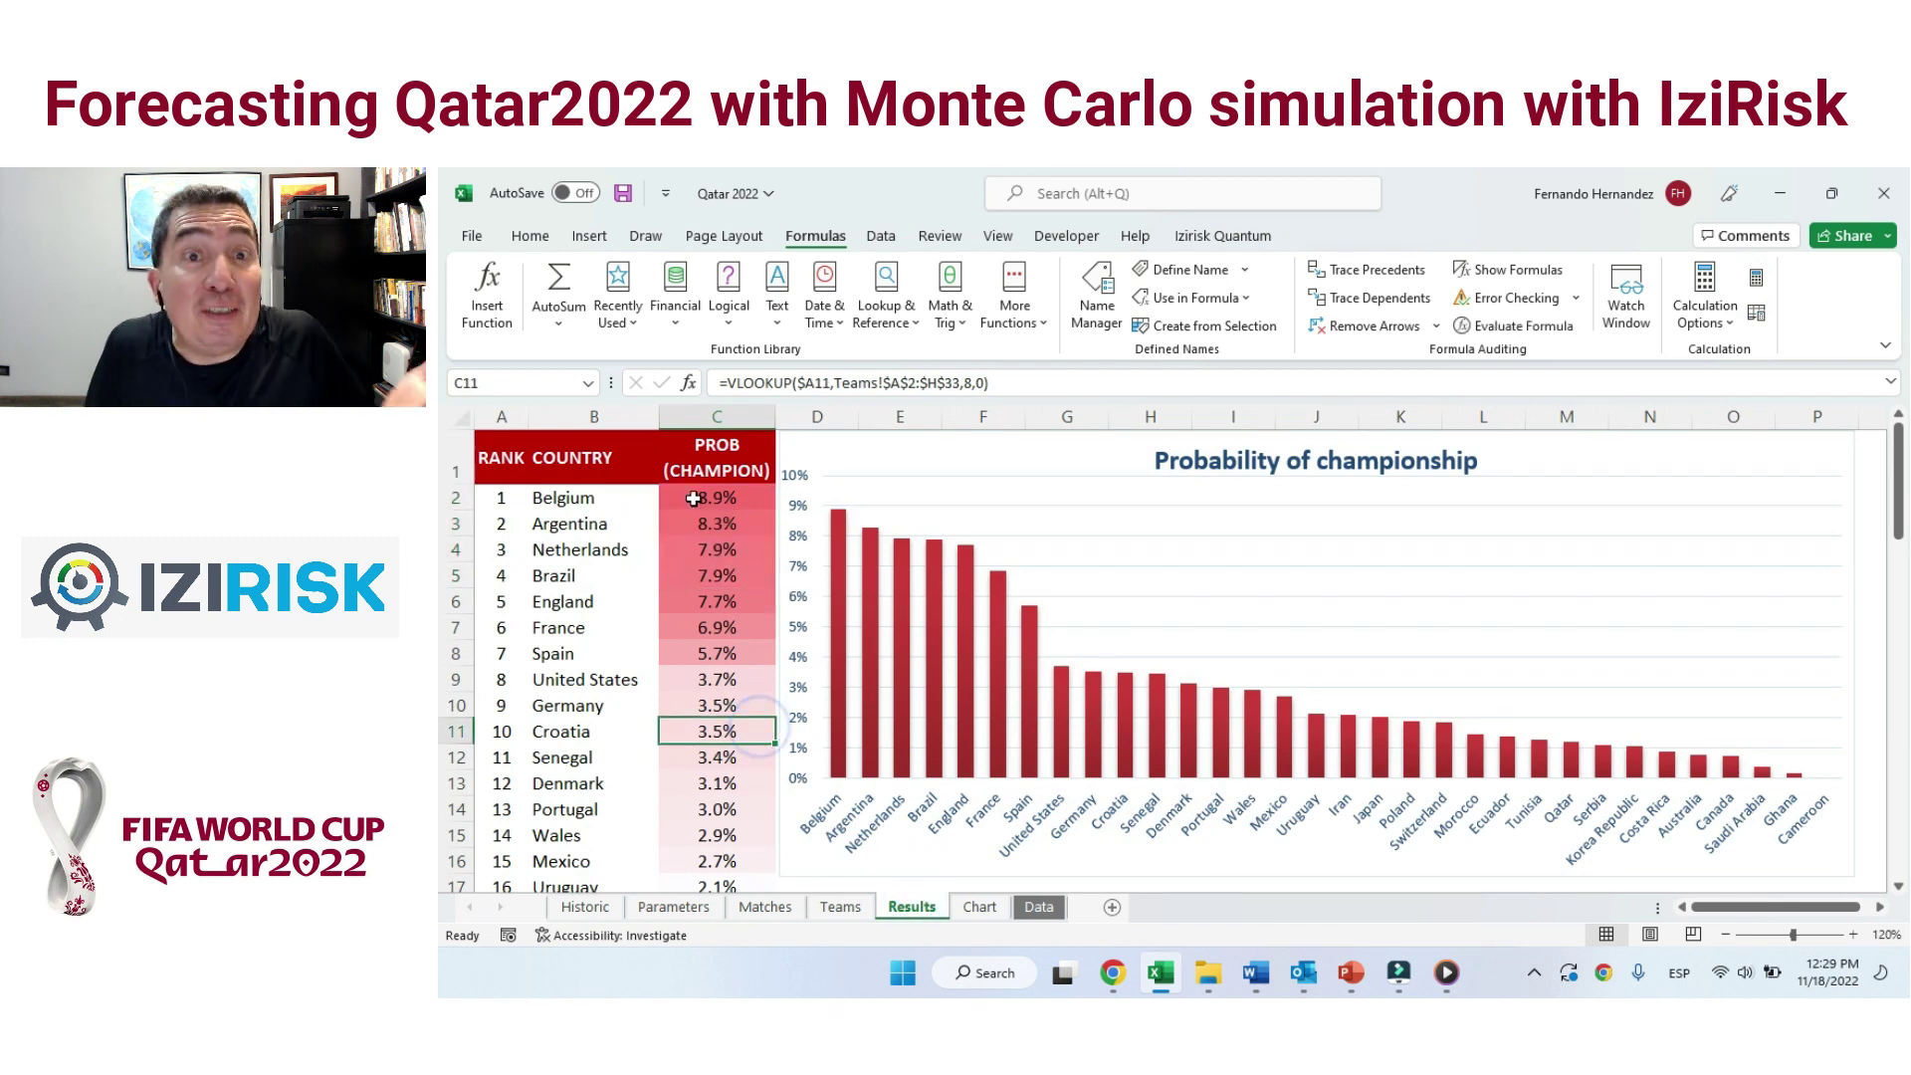
drag(539, 499, 577, 576)
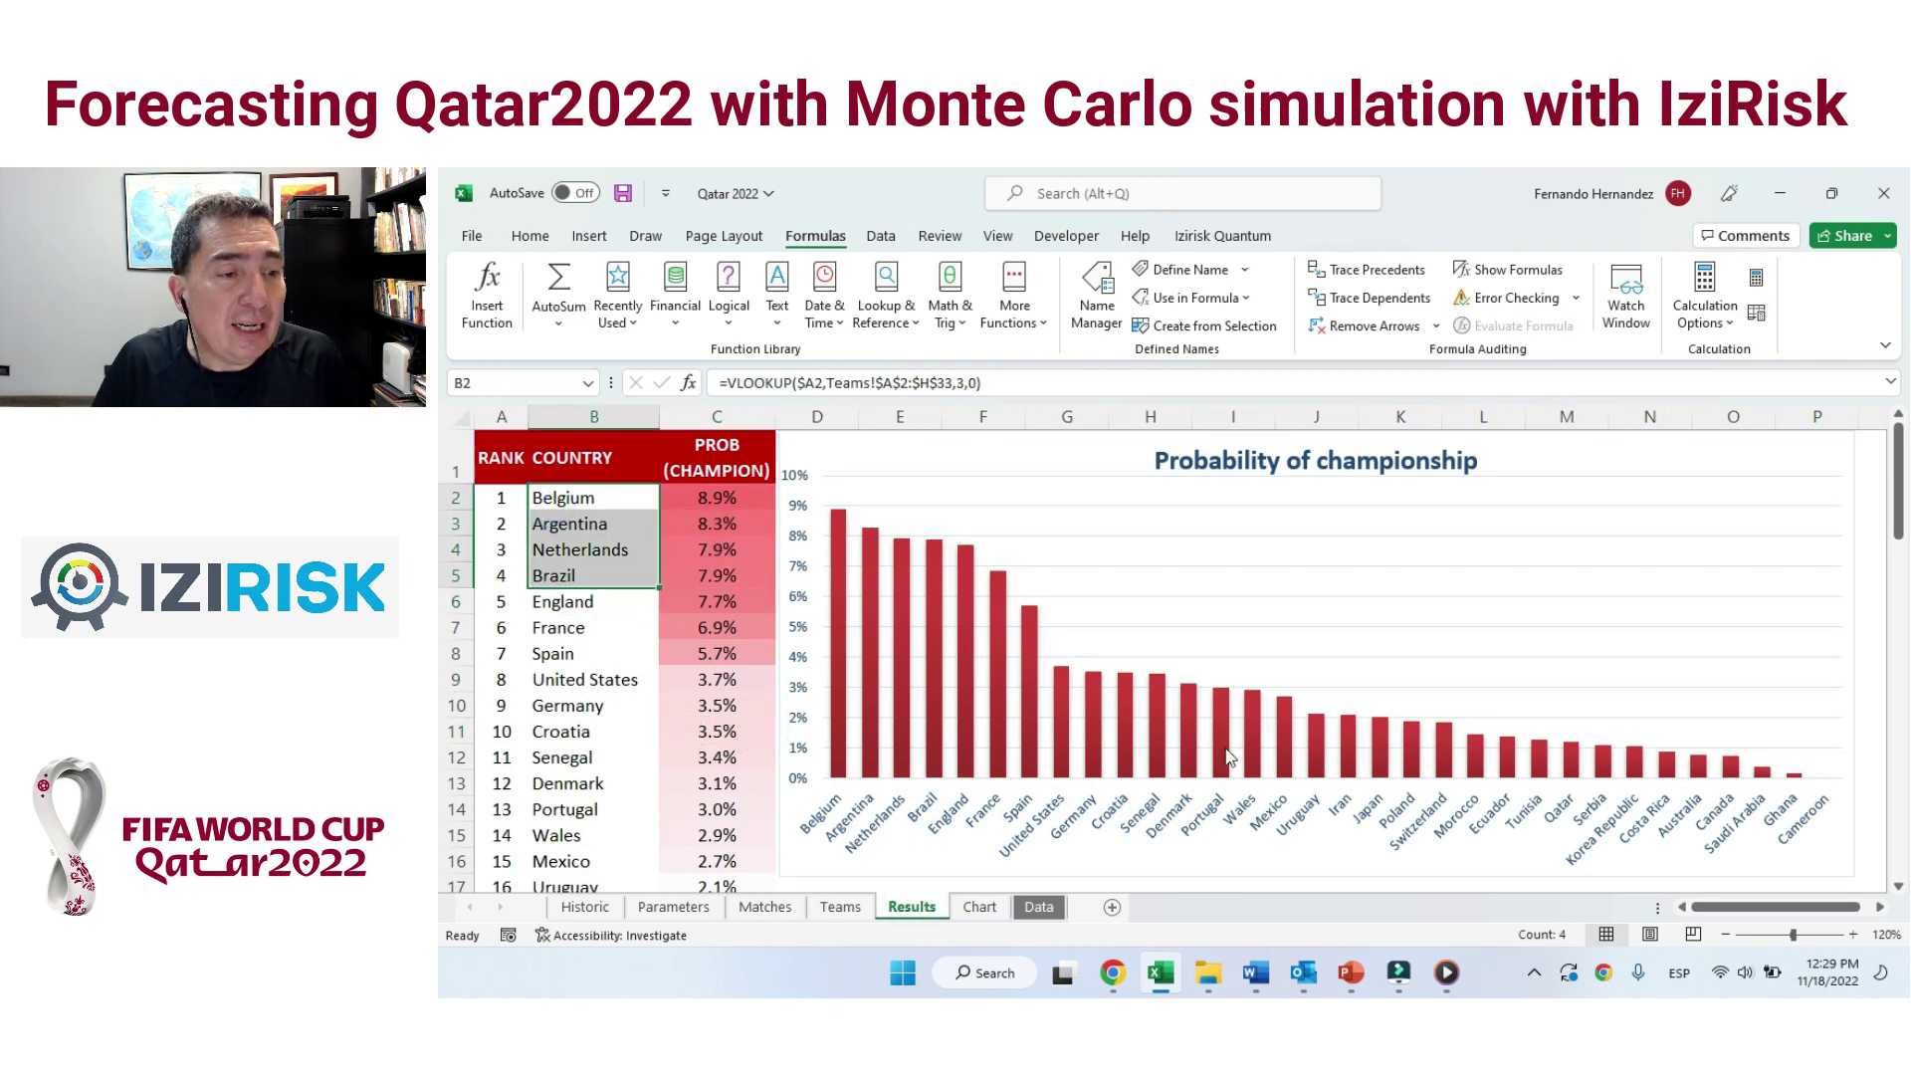
mouse_move(1229, 756)
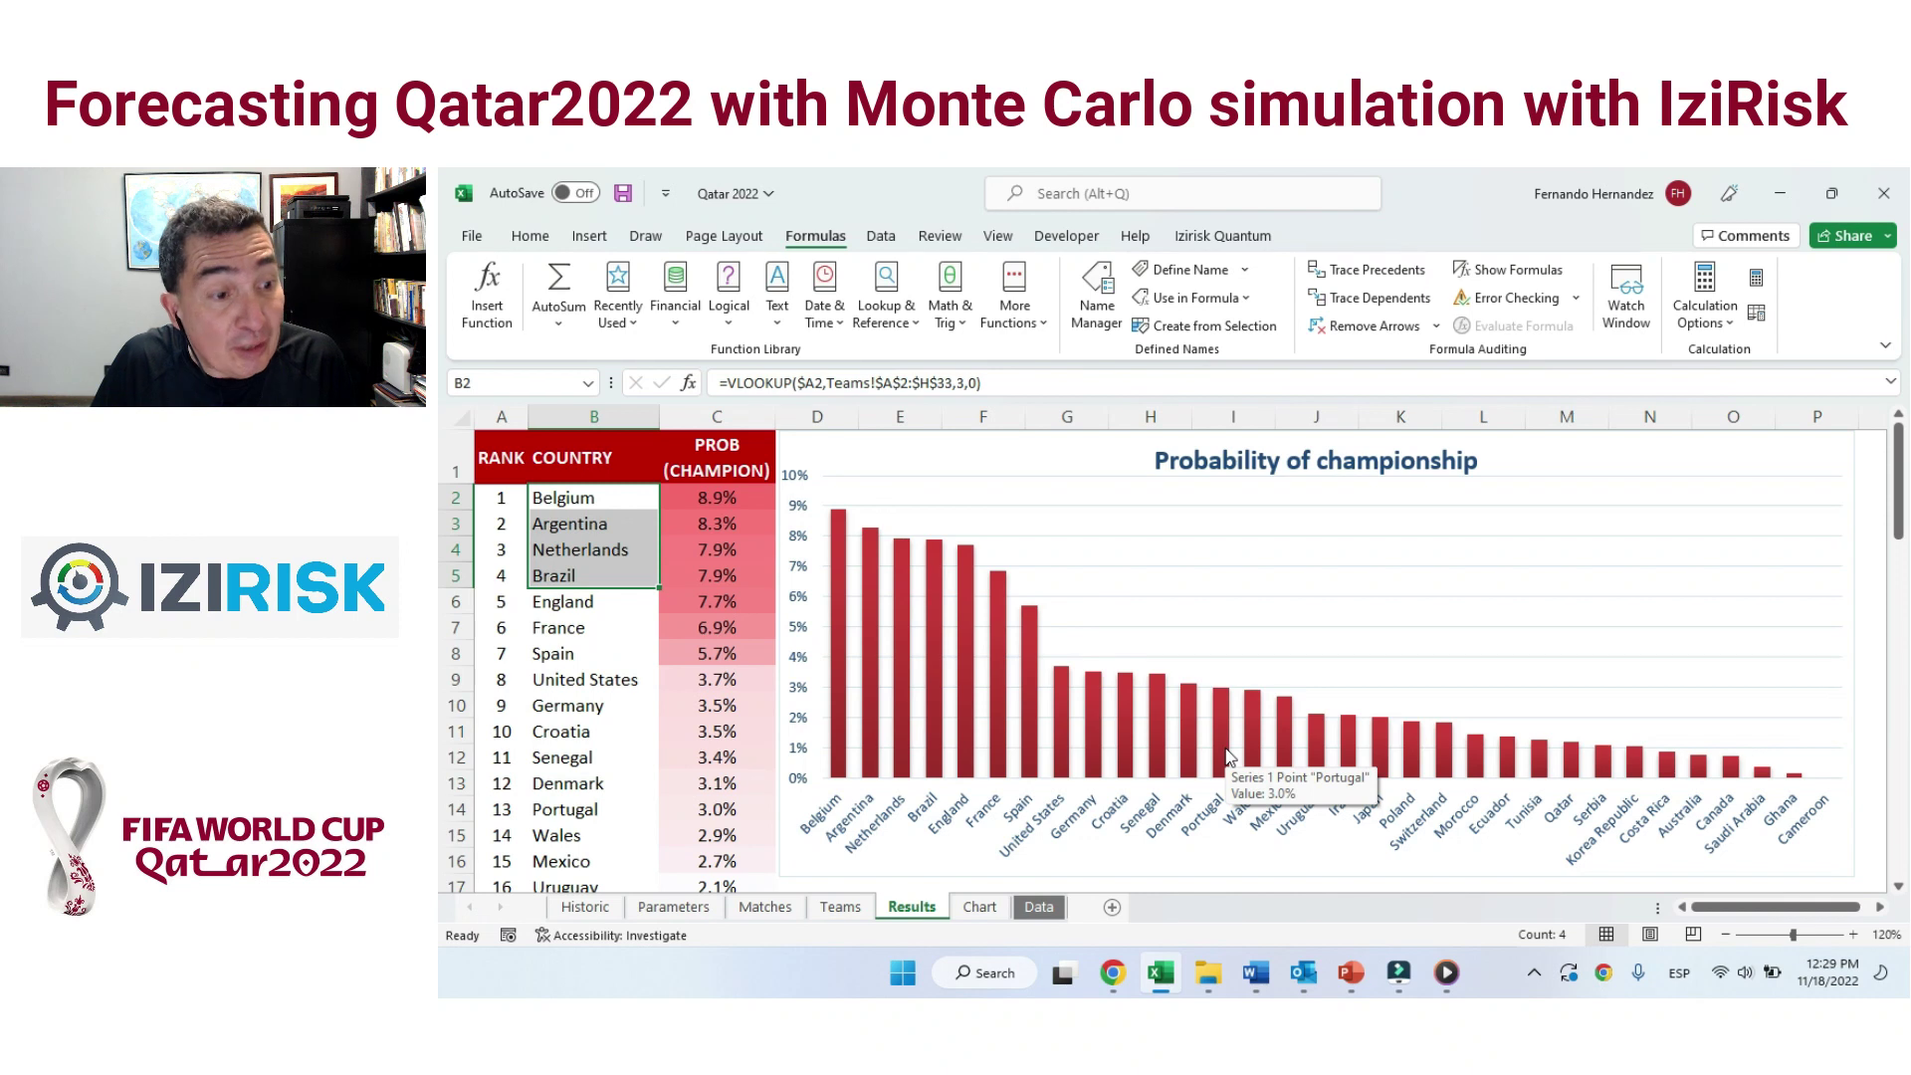
key(shift+Down)
key(shift+Down)
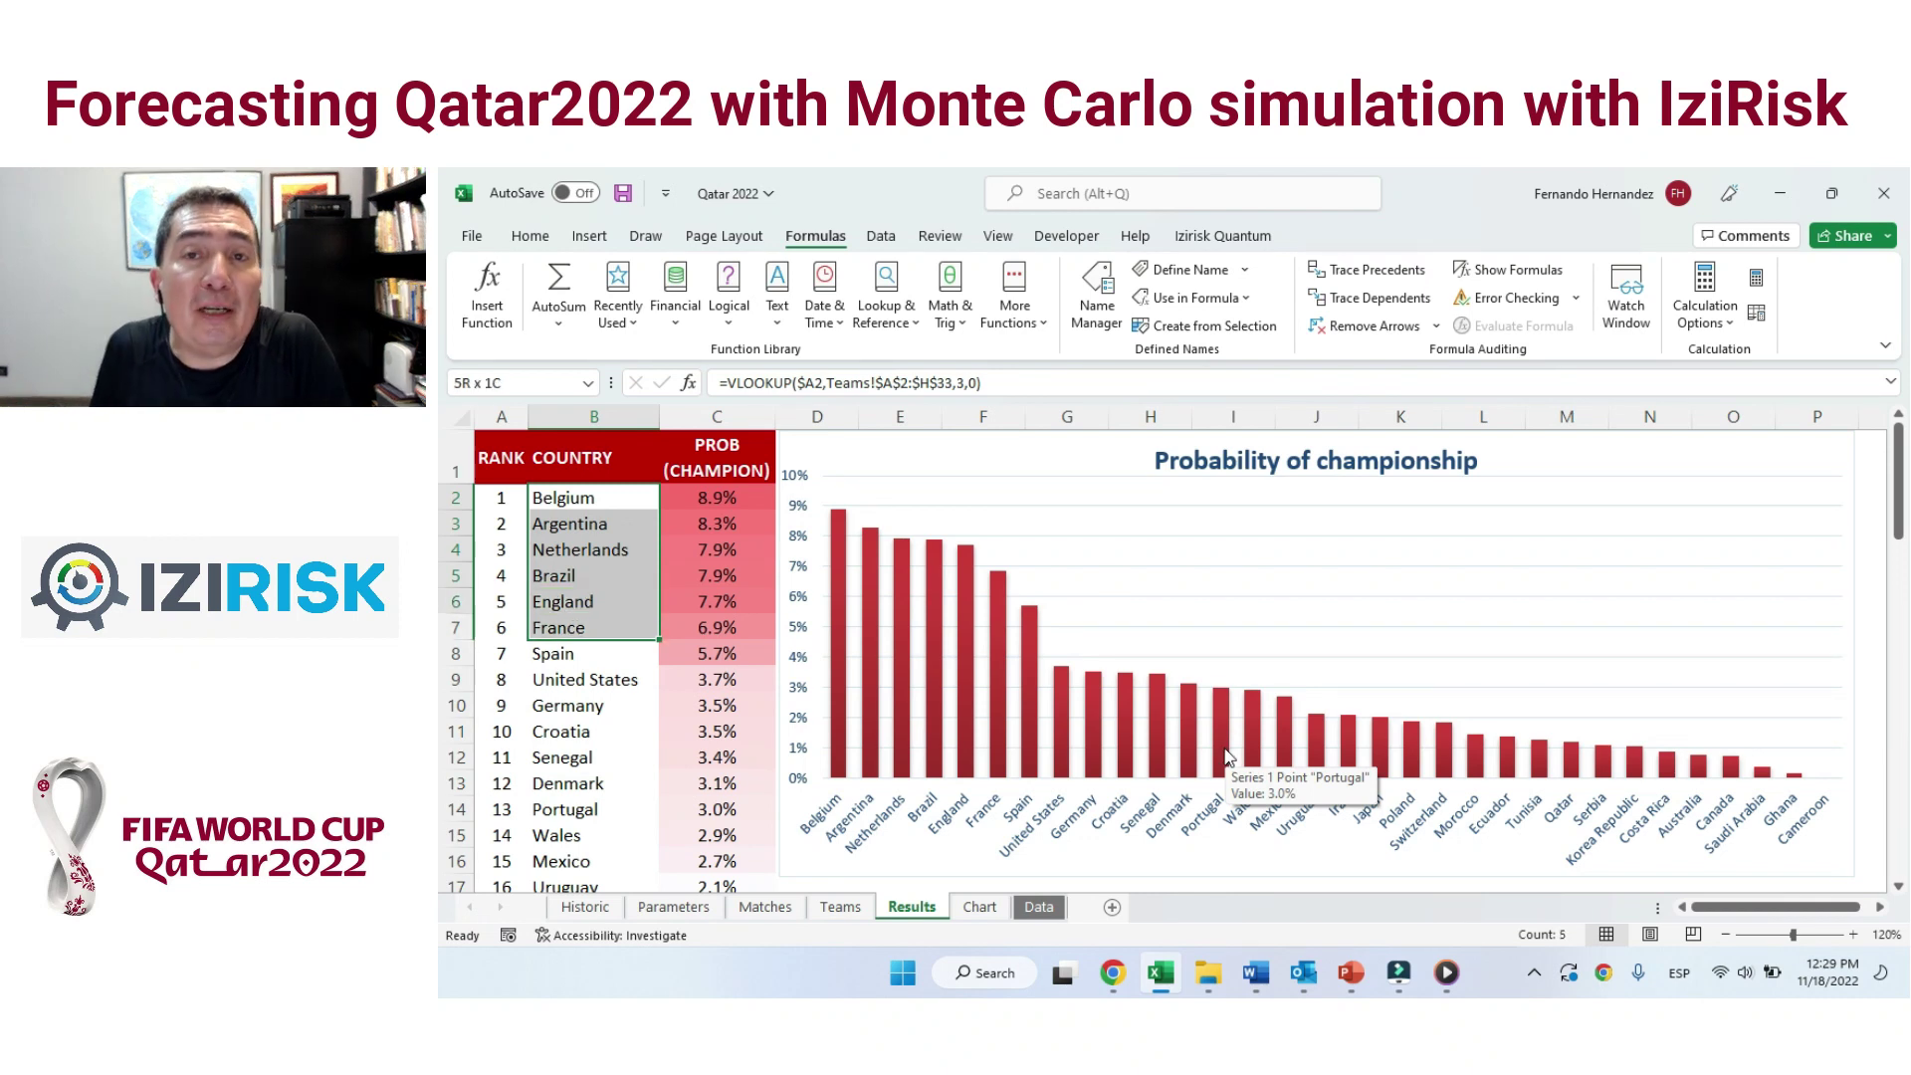
key(shift+Up)
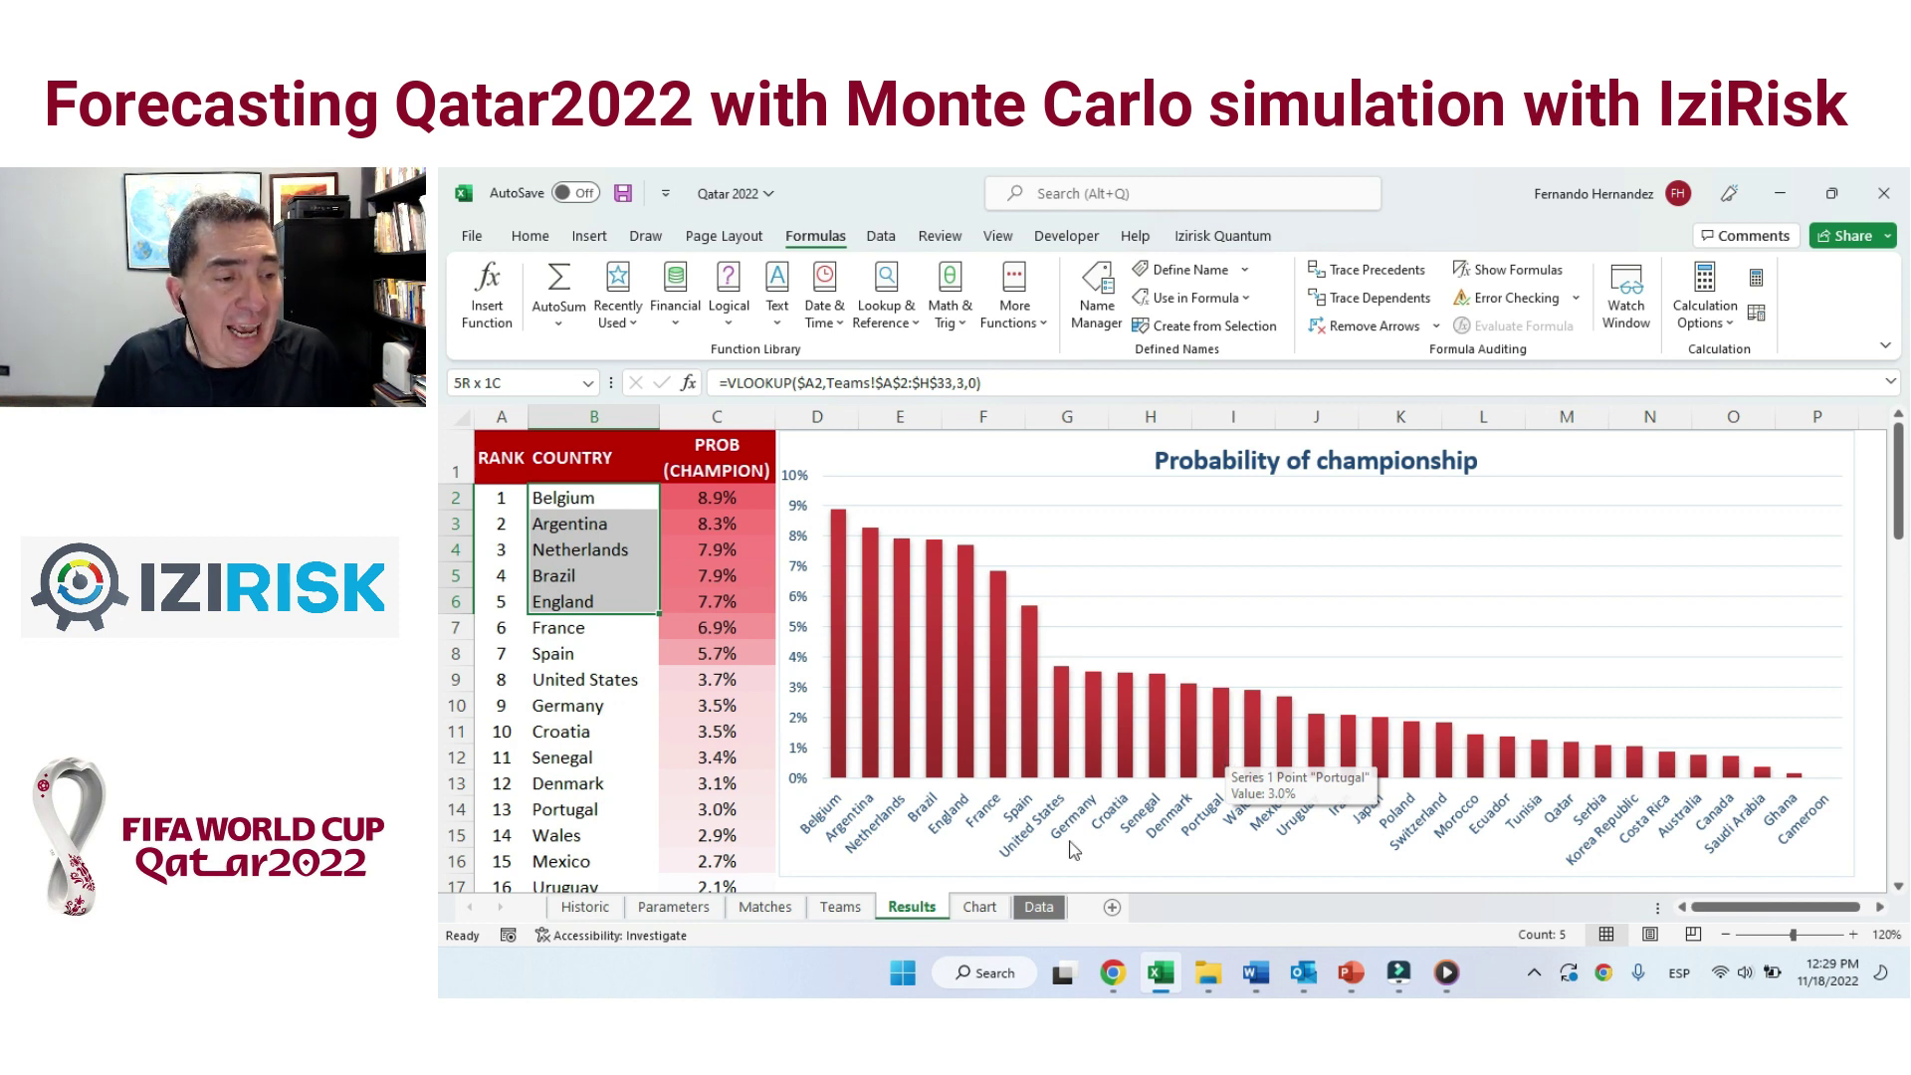
key(shift+Up)
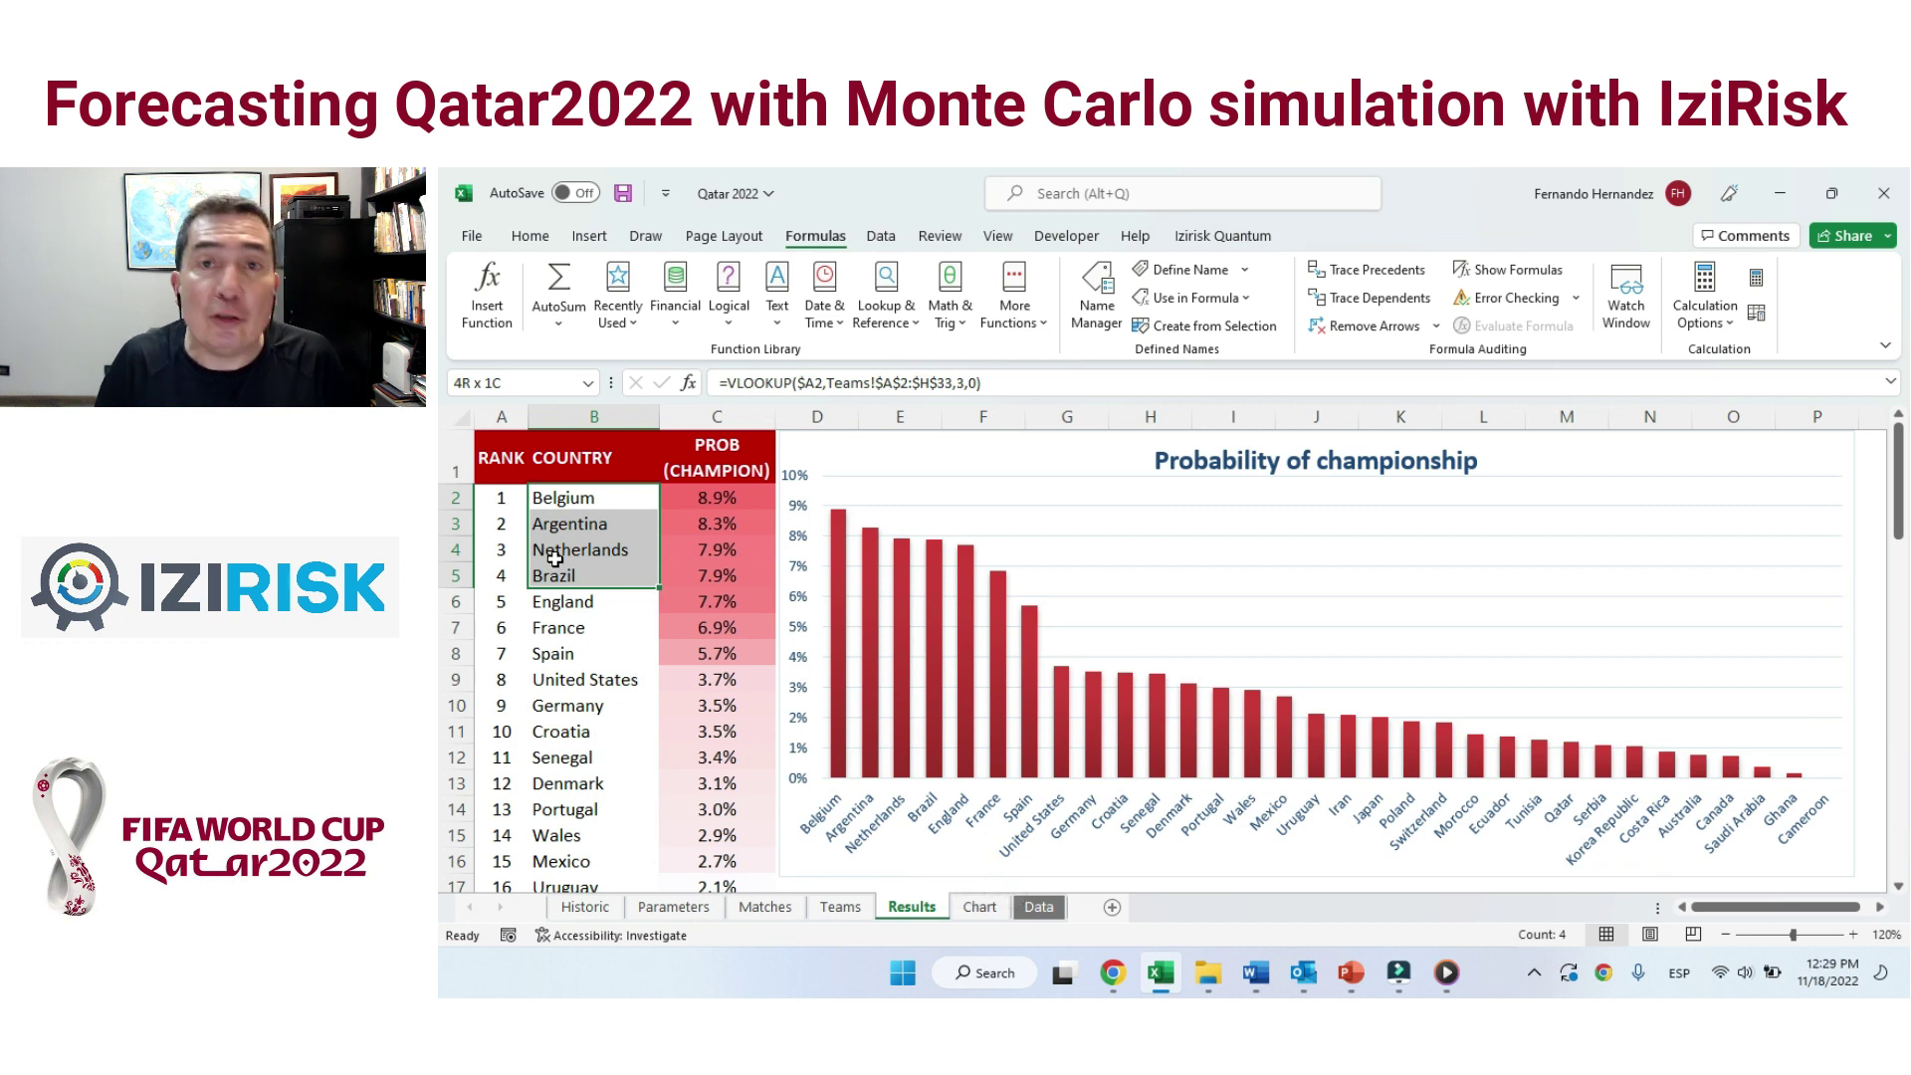
drag(591, 601, 597, 642)
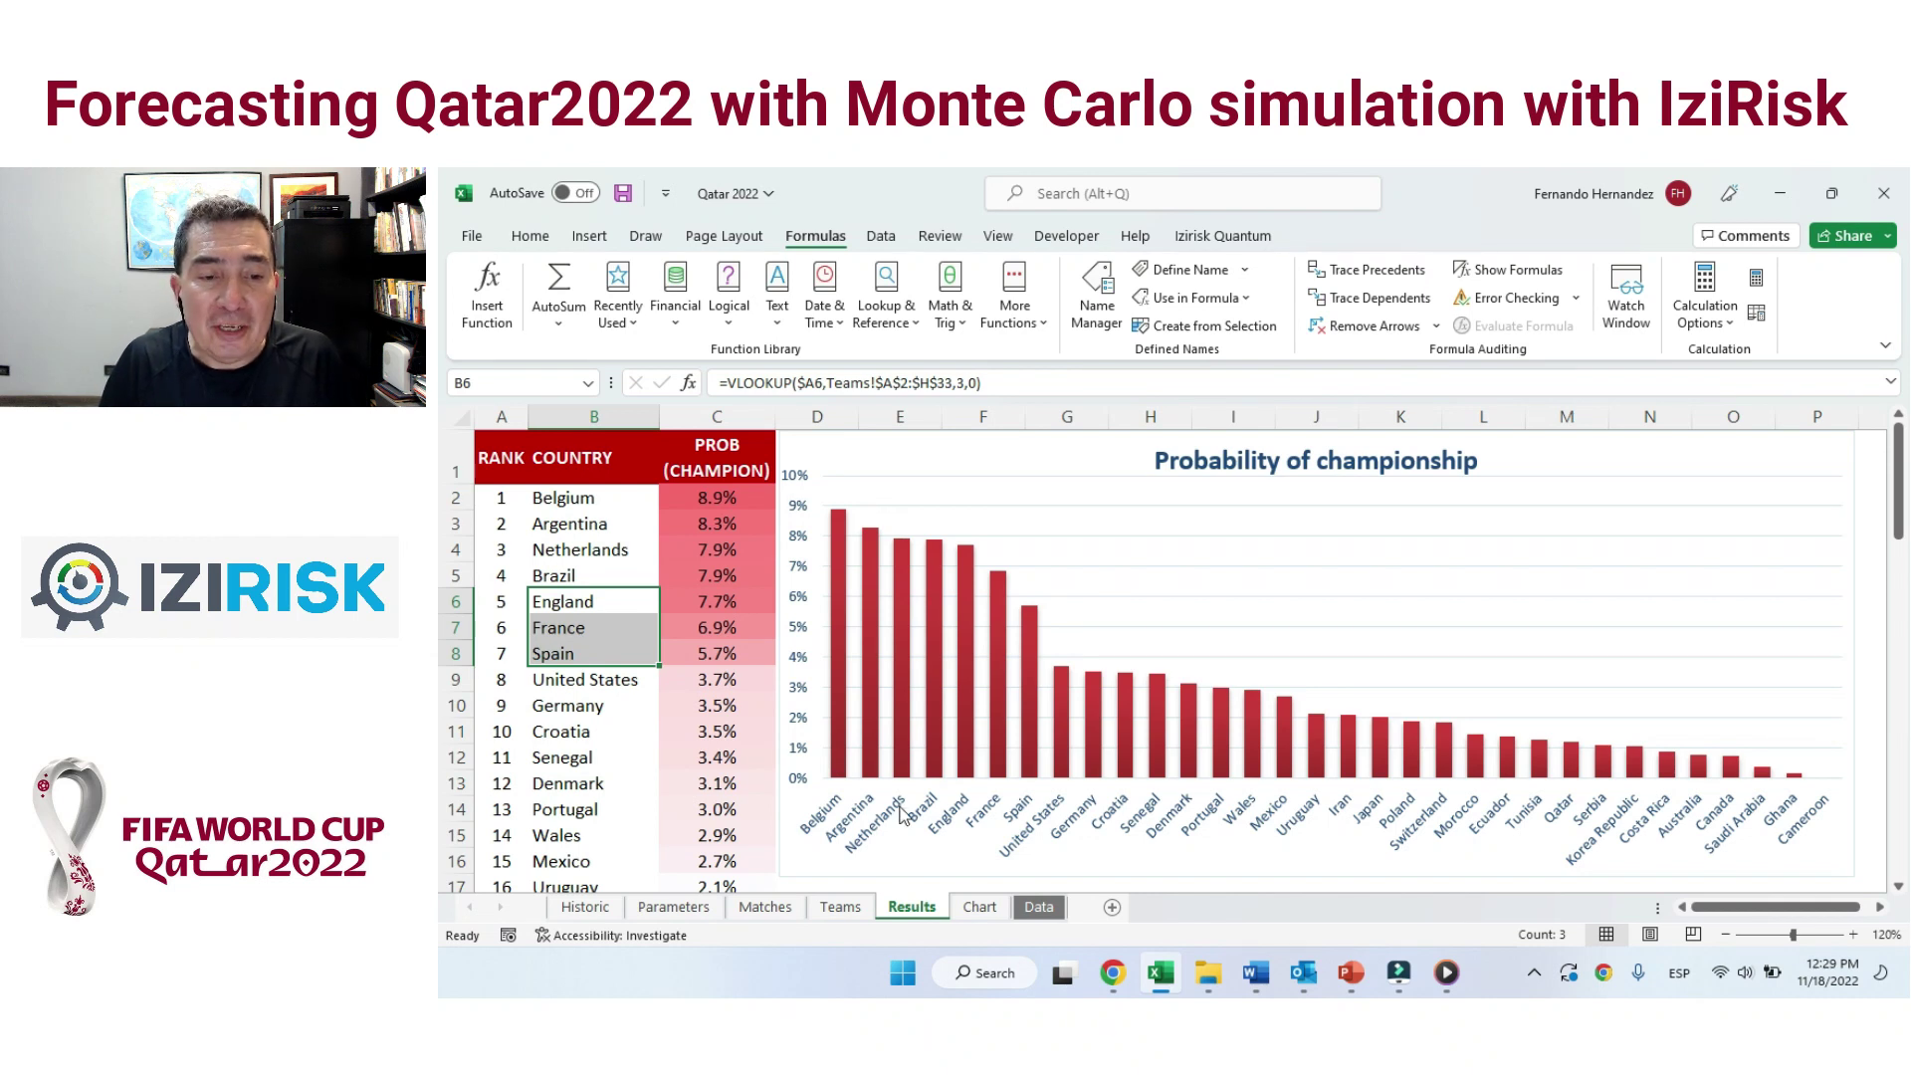
click(587, 678)
key(ctrl+shift+Down)
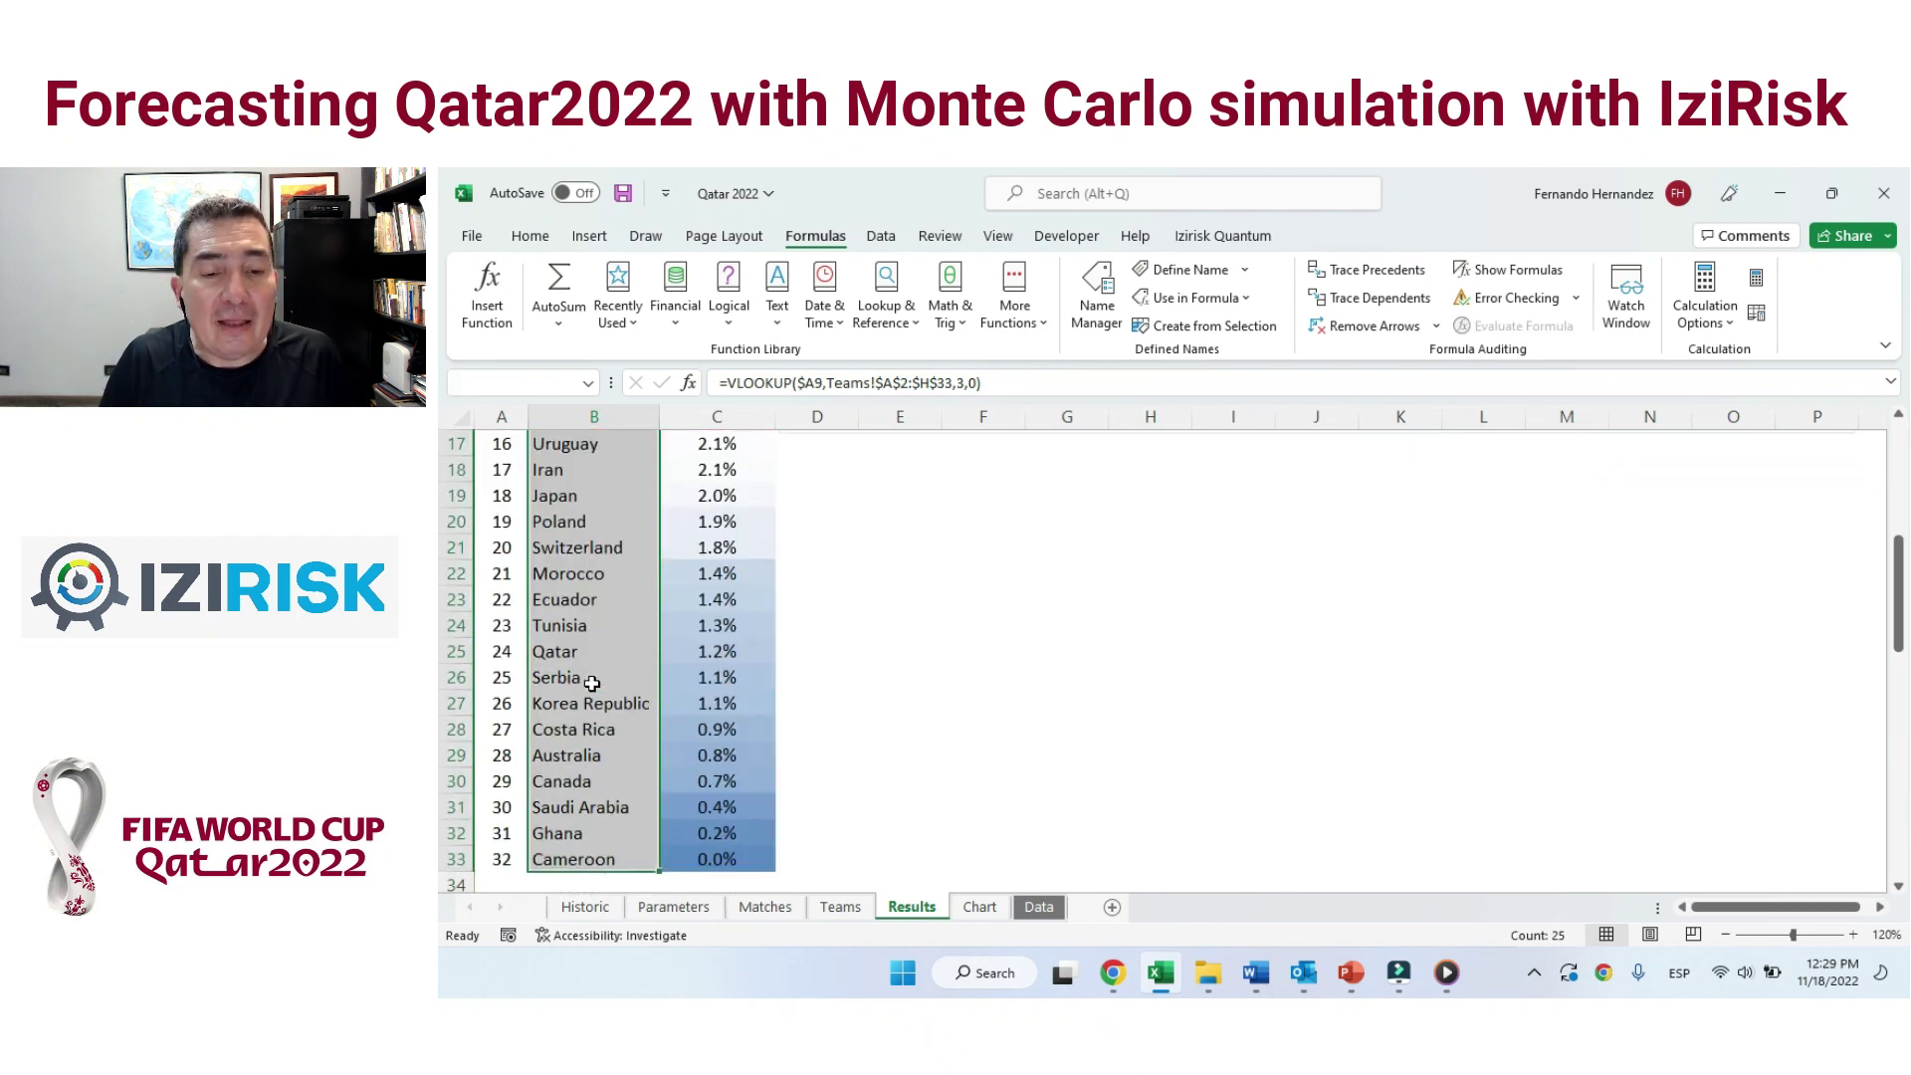
key(ctrl+Home)
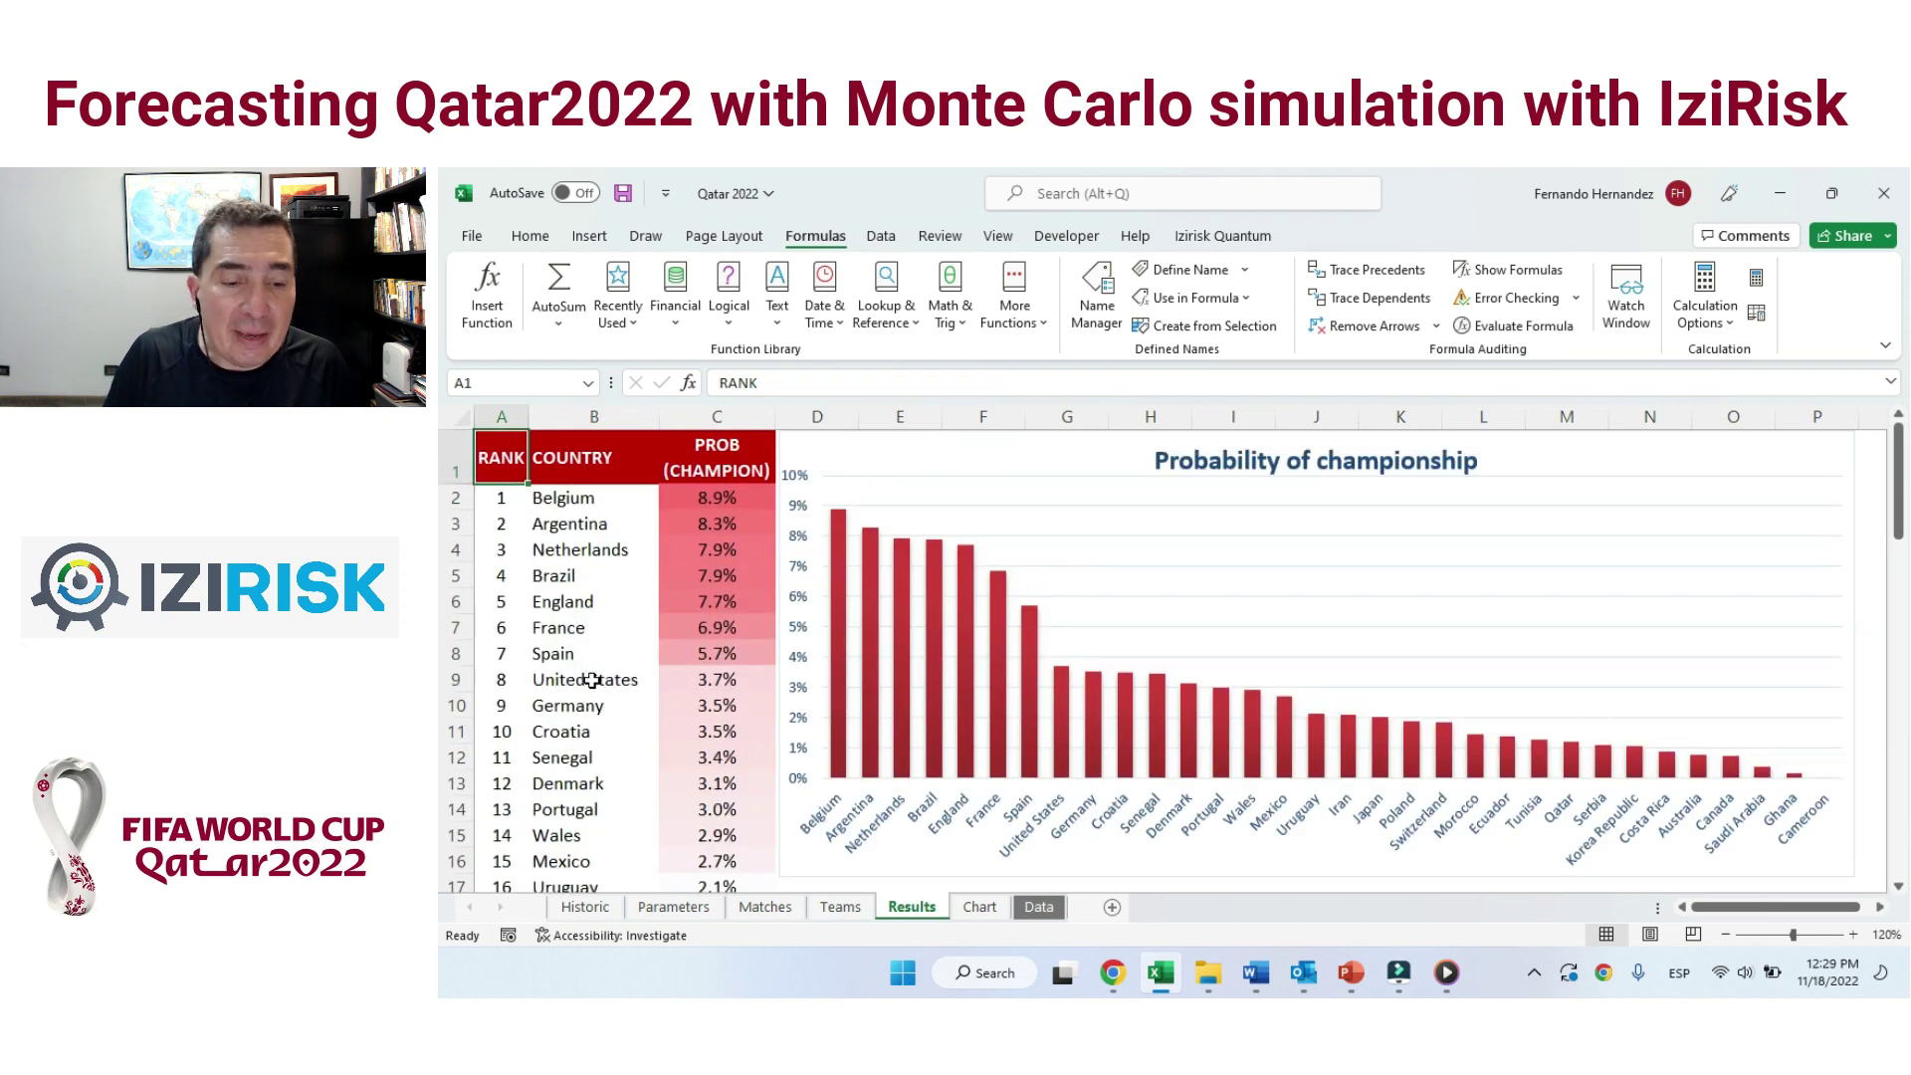
With the Izirisk Quantum tab showing, select the top seven teams starting from Belgium.
click(1224, 236)
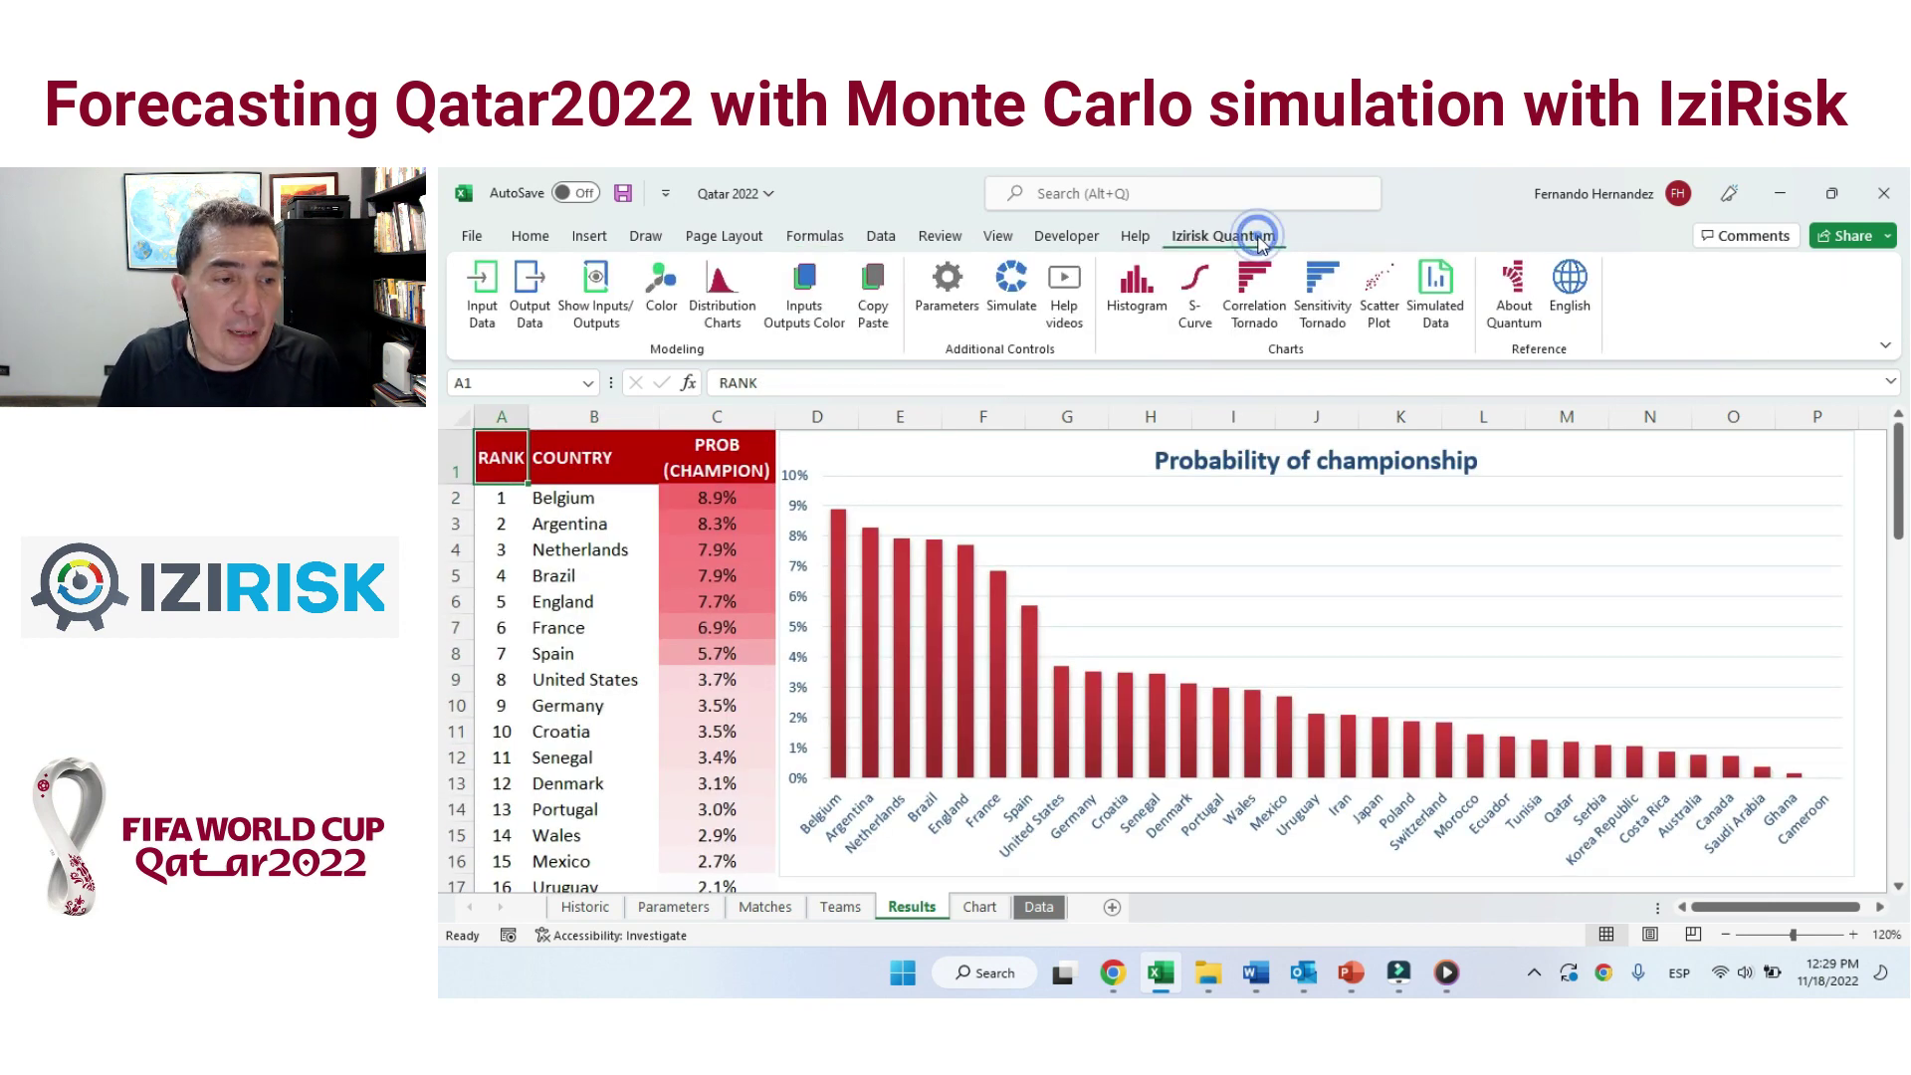
drag(575, 497, 588, 576)
mouse_move(1119, 697)
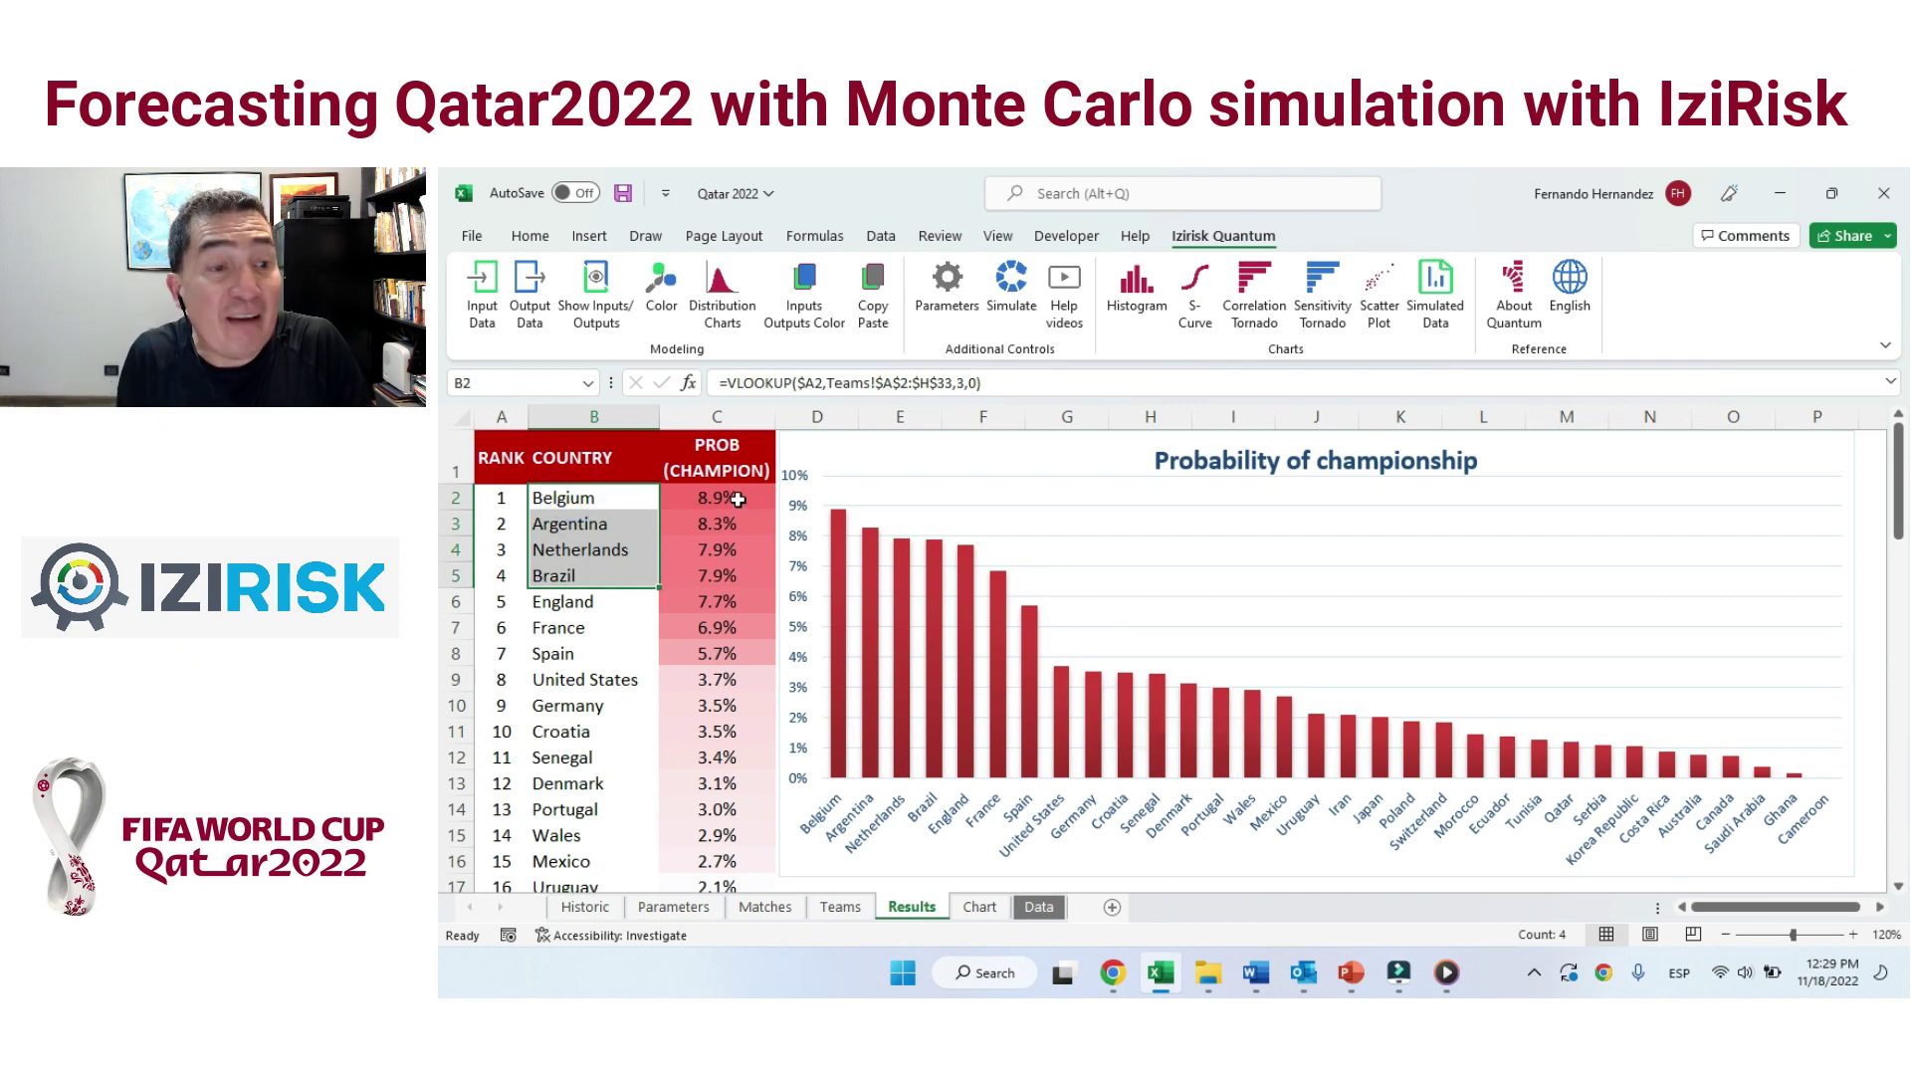
key(ctrl+Down)
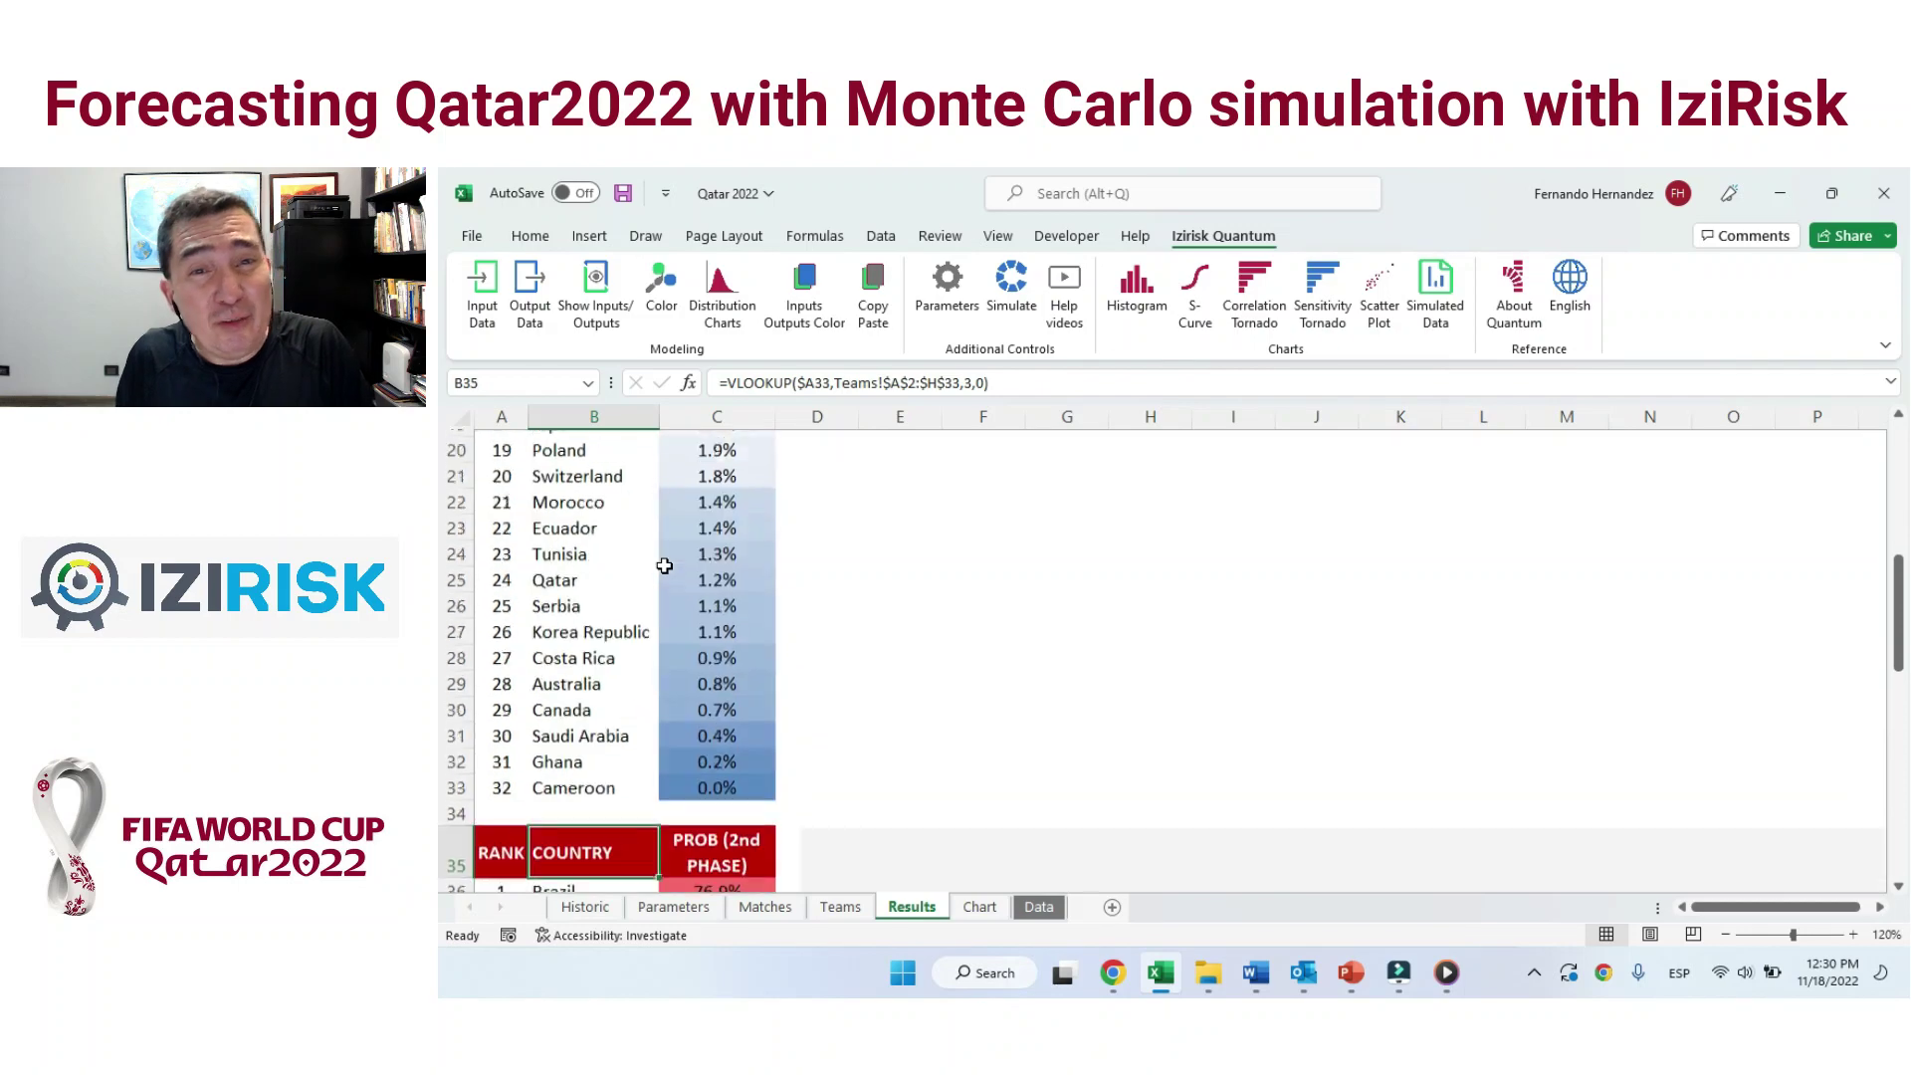
key(ctrl+Home)
key(Down)
key(Right)
key(shift+Down)
key(shift+Down)
key(shift+Down)
key(shift+Down)
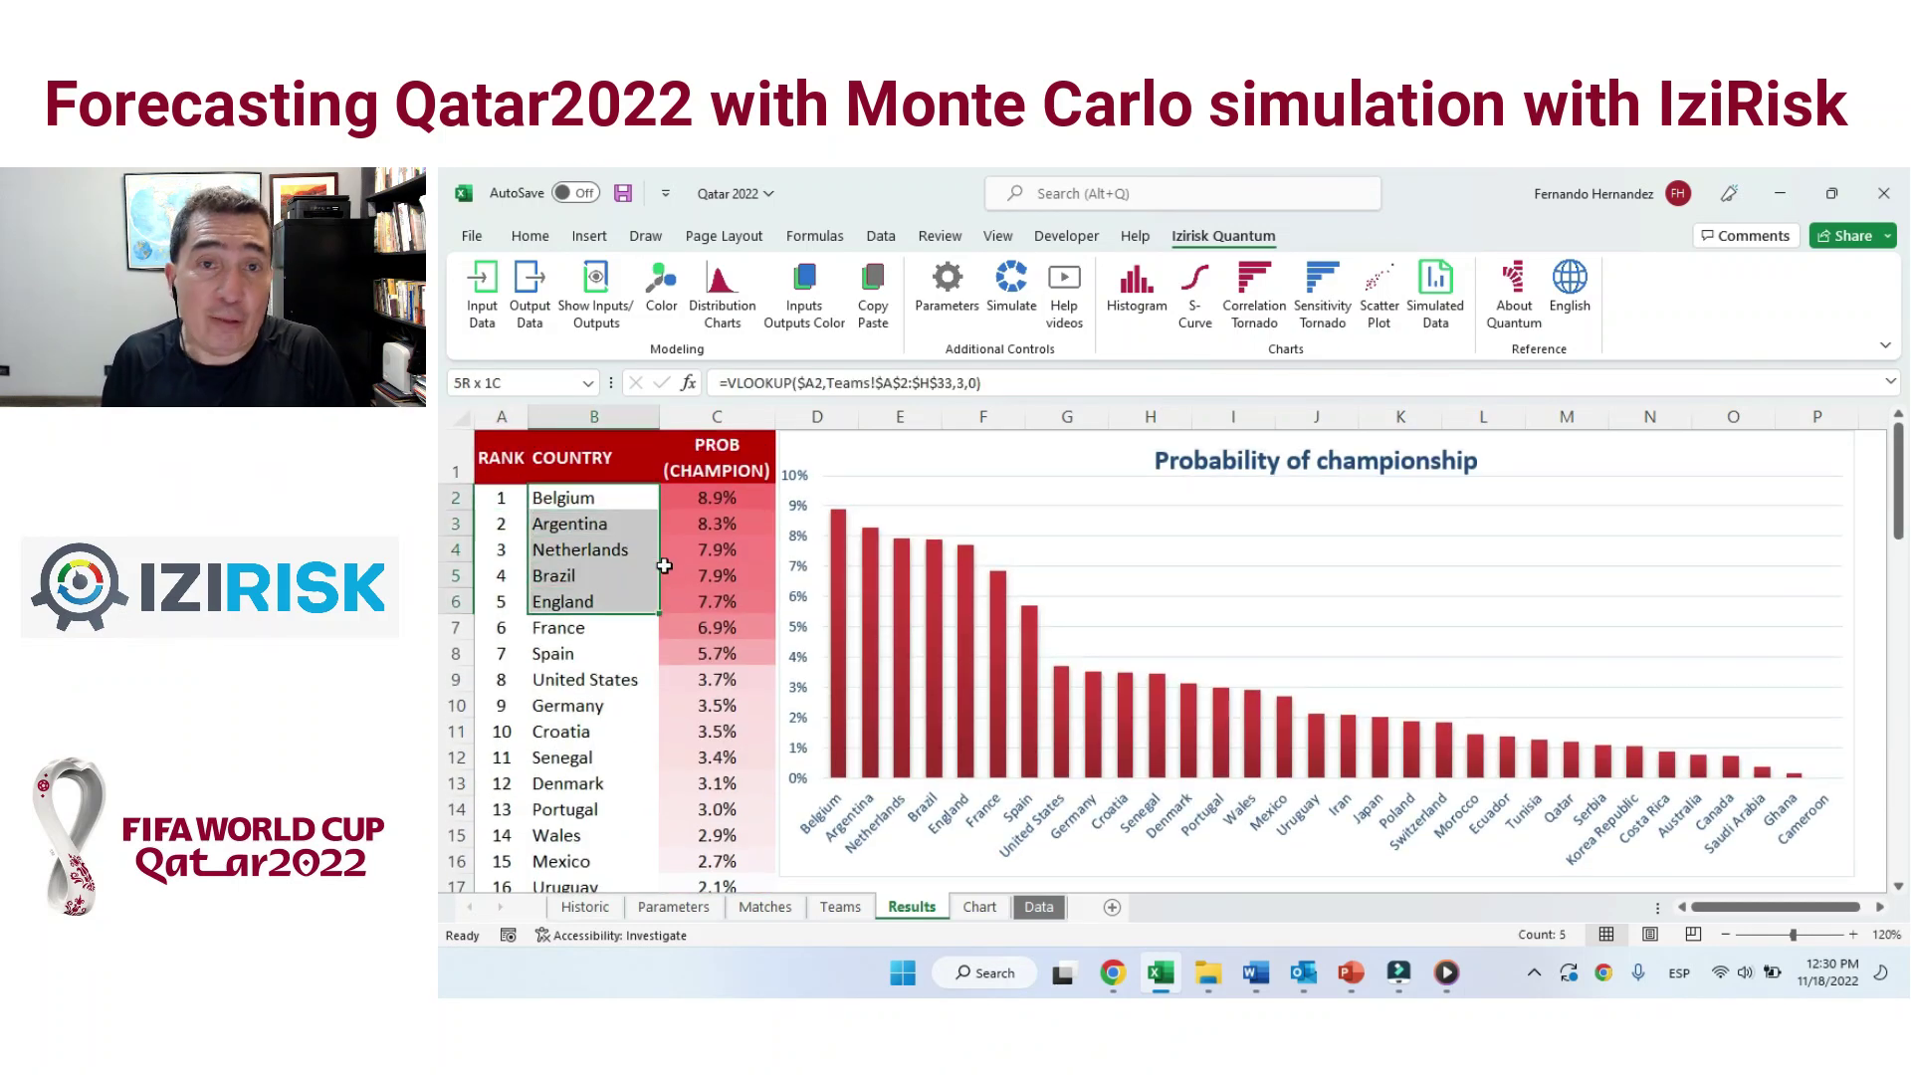
key(shift+Down)
key(shift+Down)
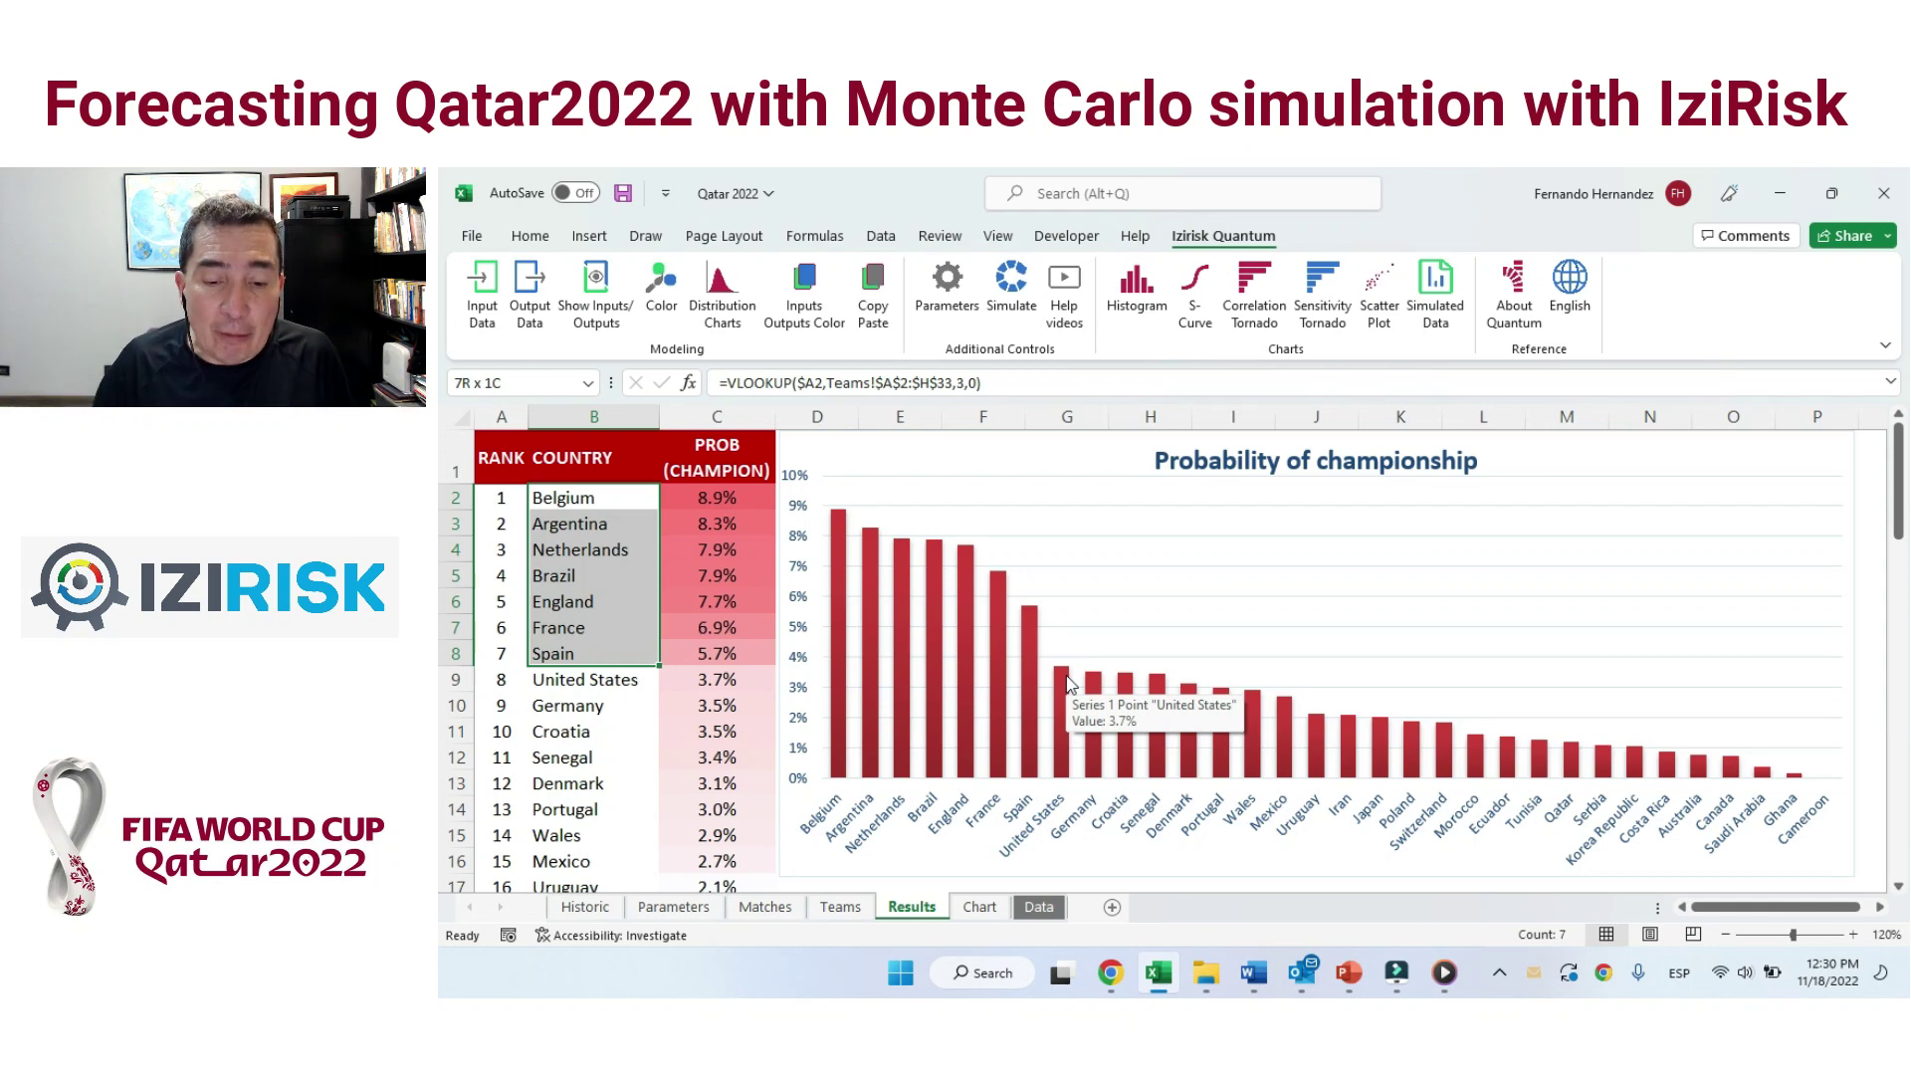
In Chrome, switch to the IziRisk tab and load the izirisk.com/en/ home page.
click(1111, 972)
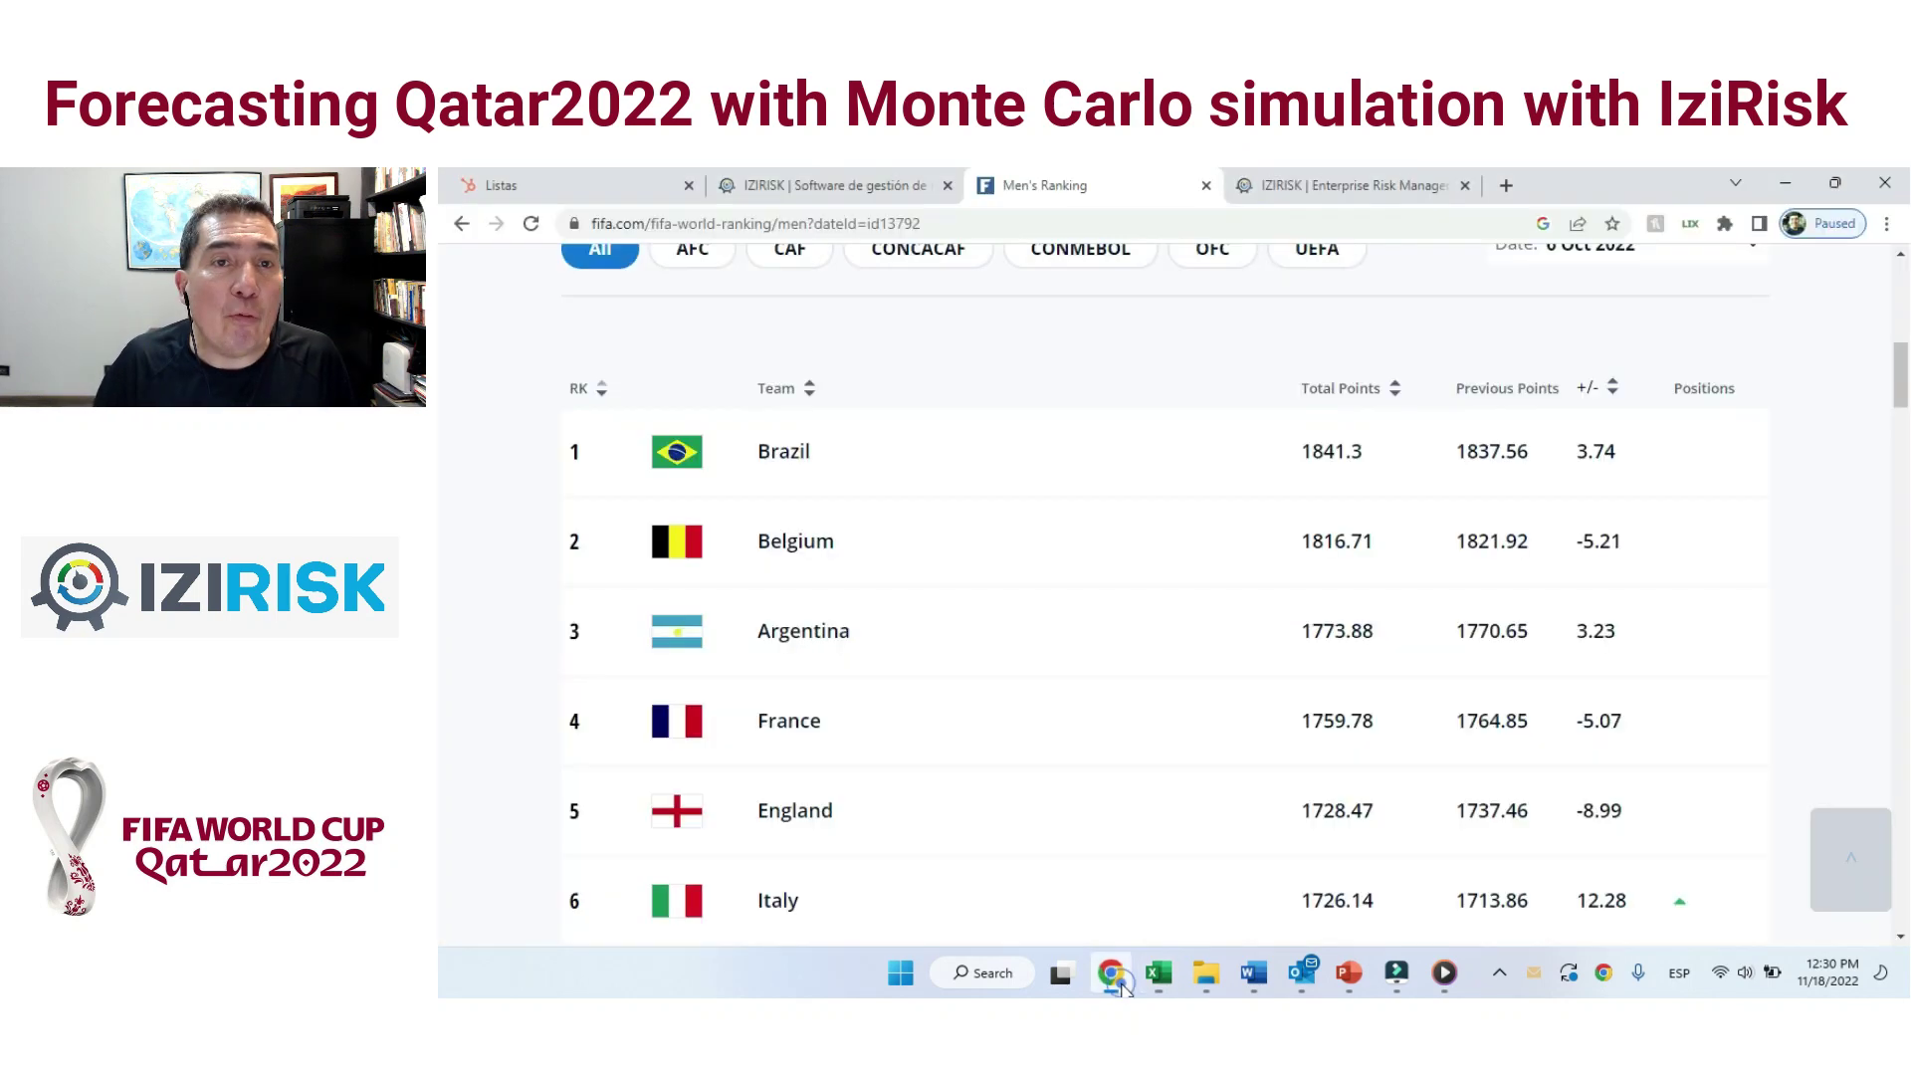
click(801, 189)
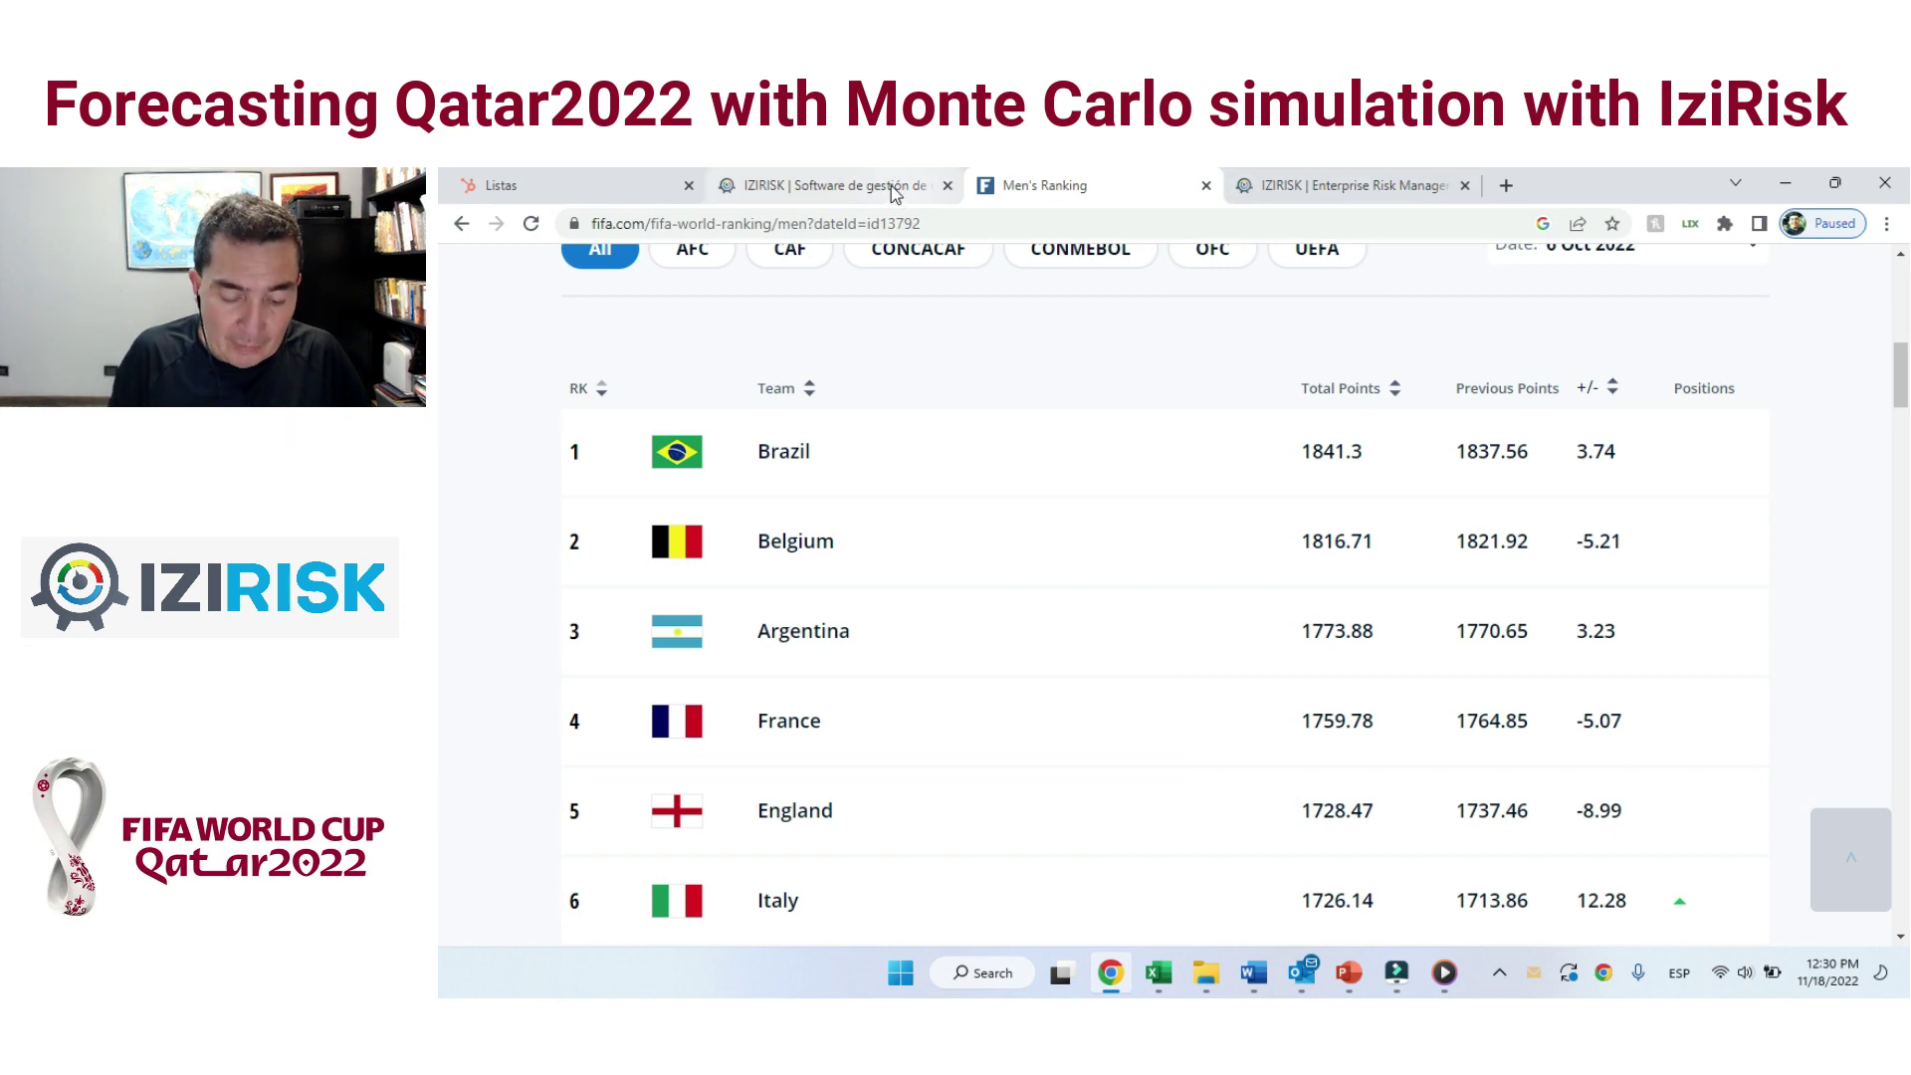
click(1259, 199)
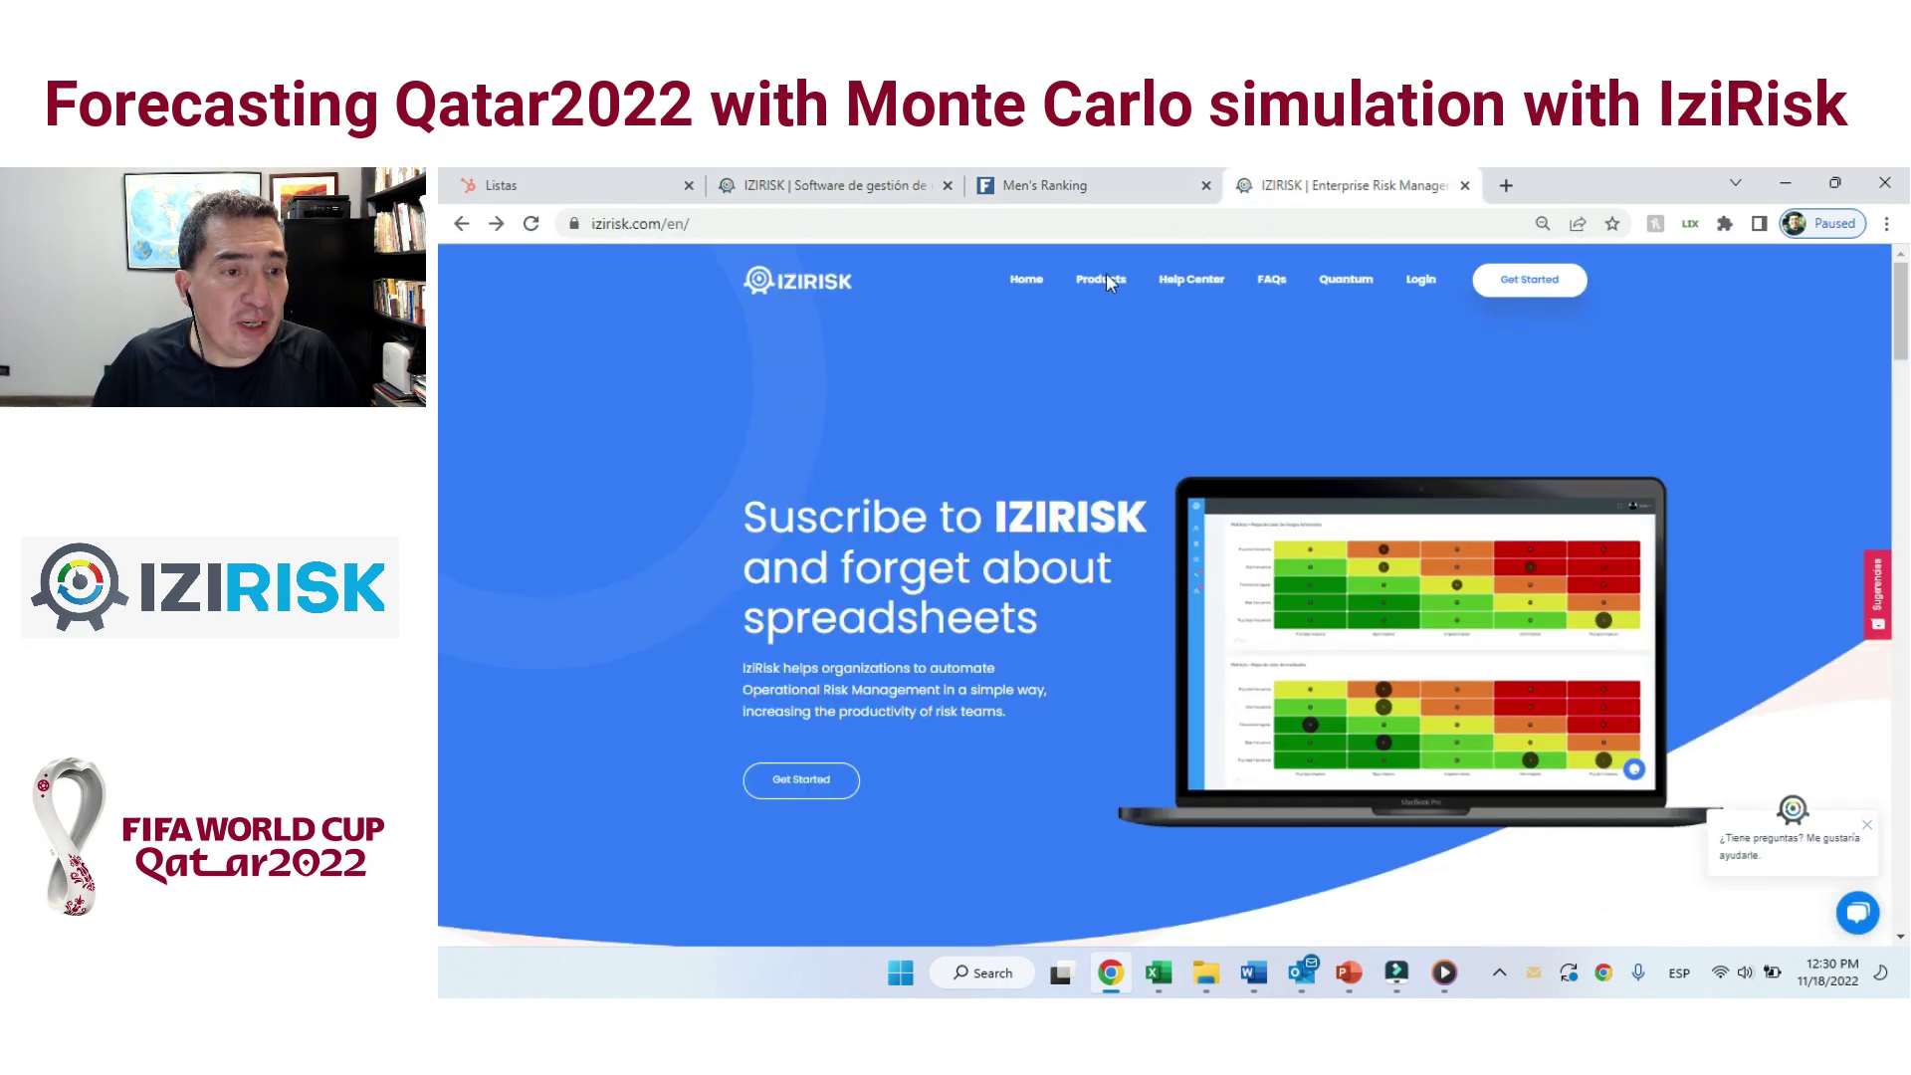
click(741, 224)
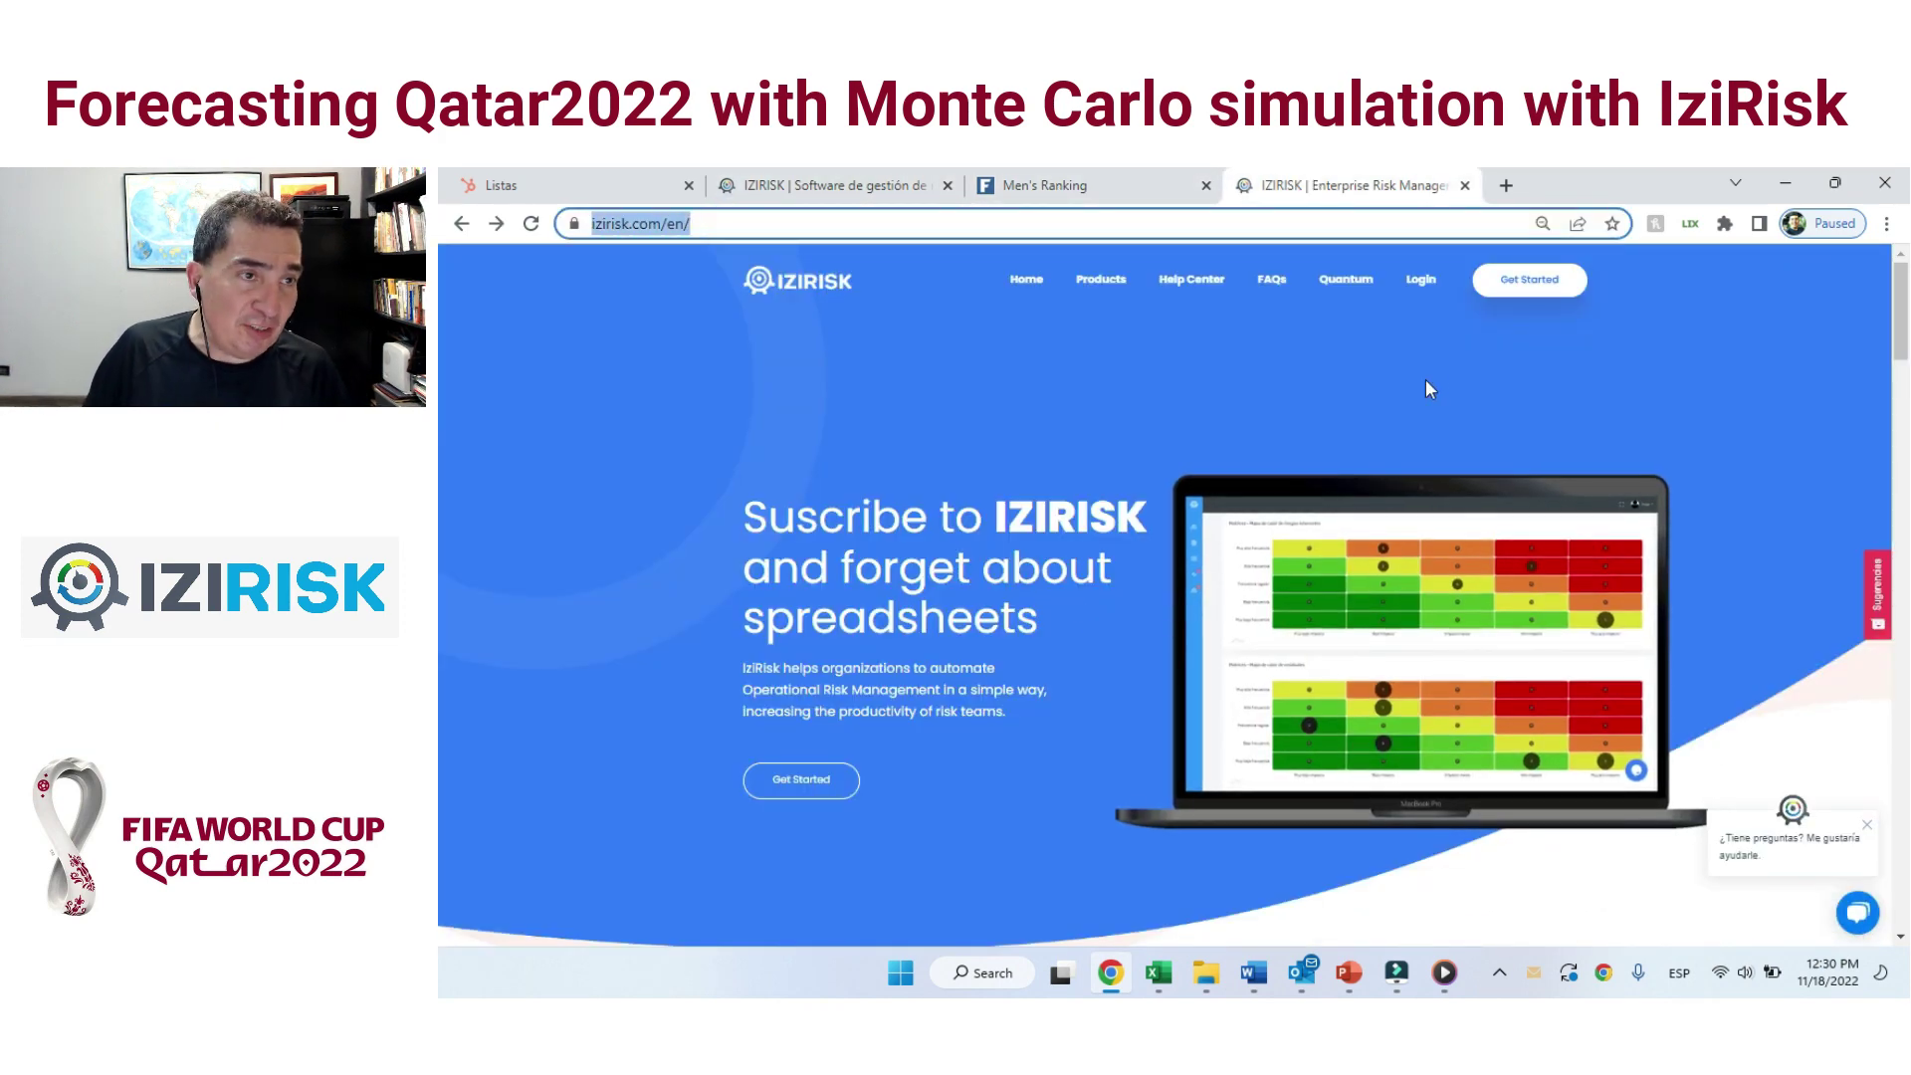
Open the Quantum Free sign-up form with sector Modelo Qatar 2022, then return to Excel's Matches sheet.
click(1356, 284)
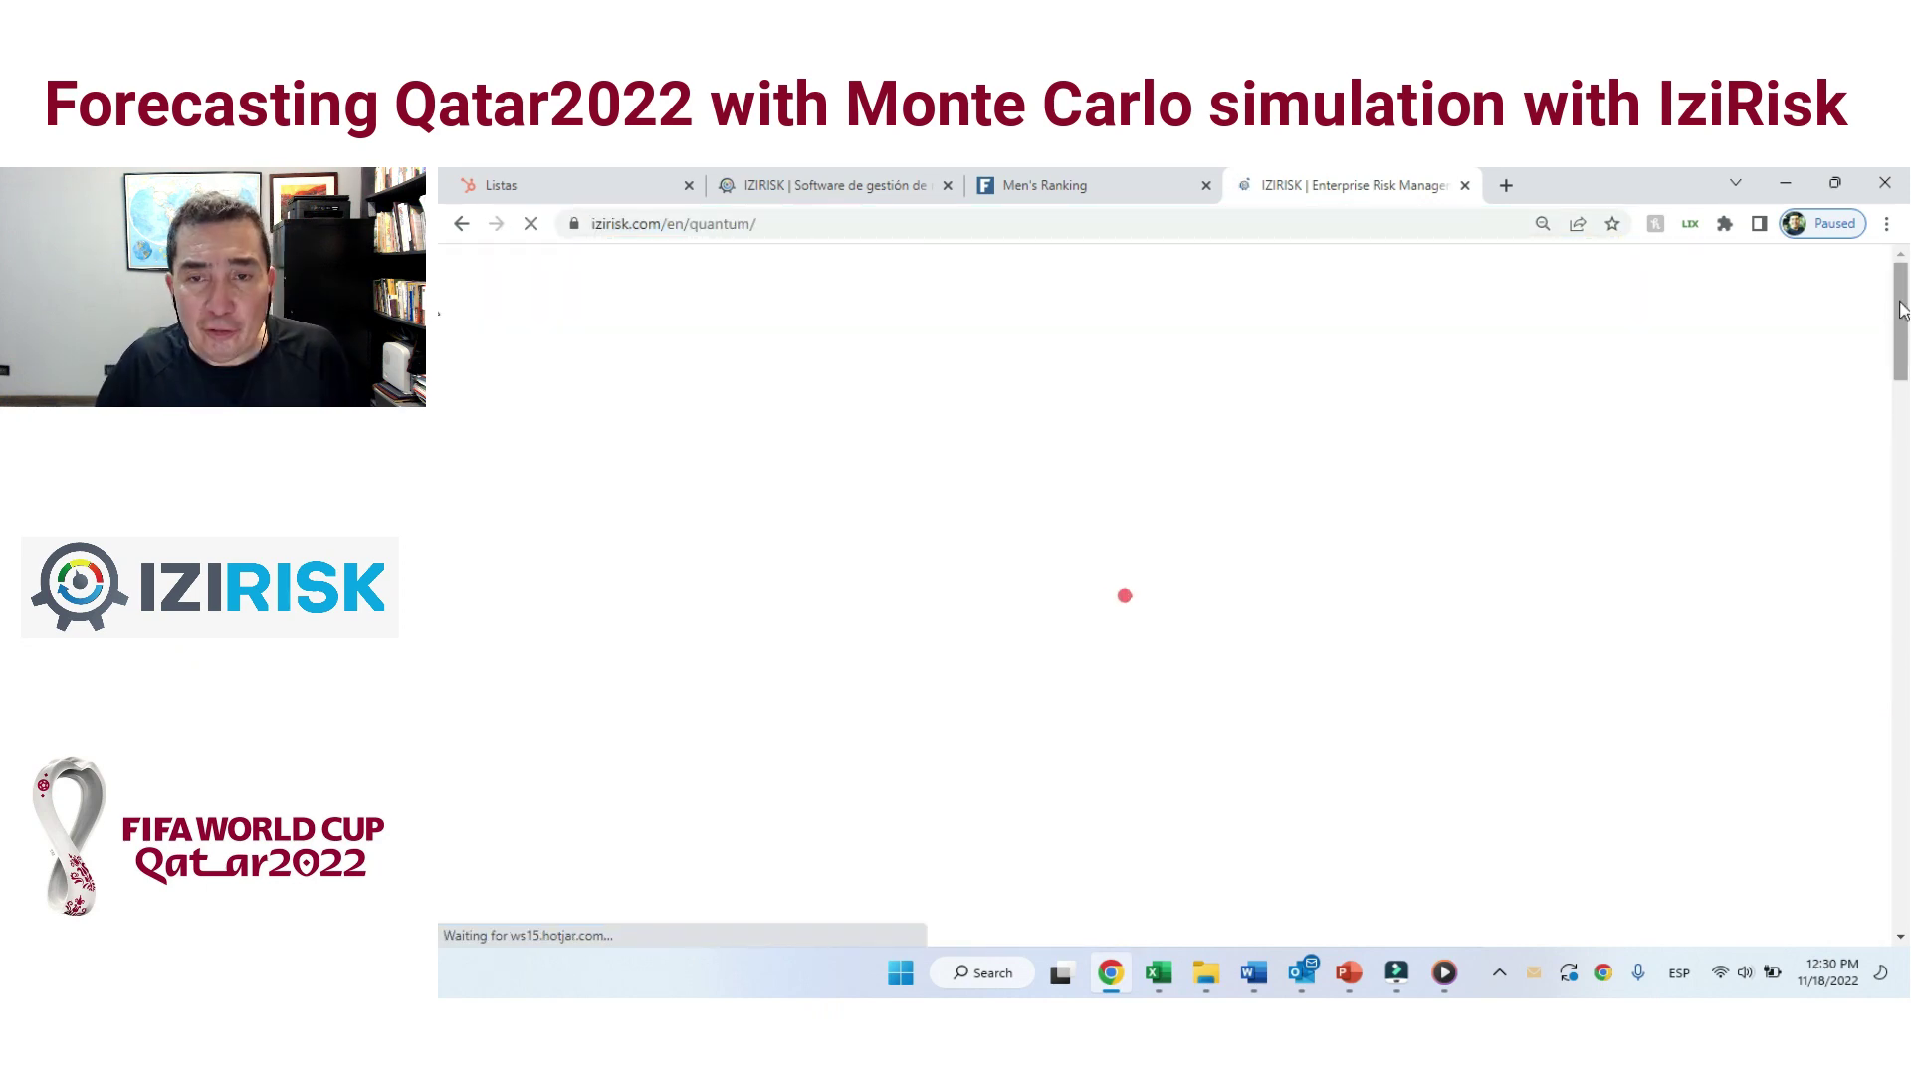
drag(1903, 309, 1906, 818)
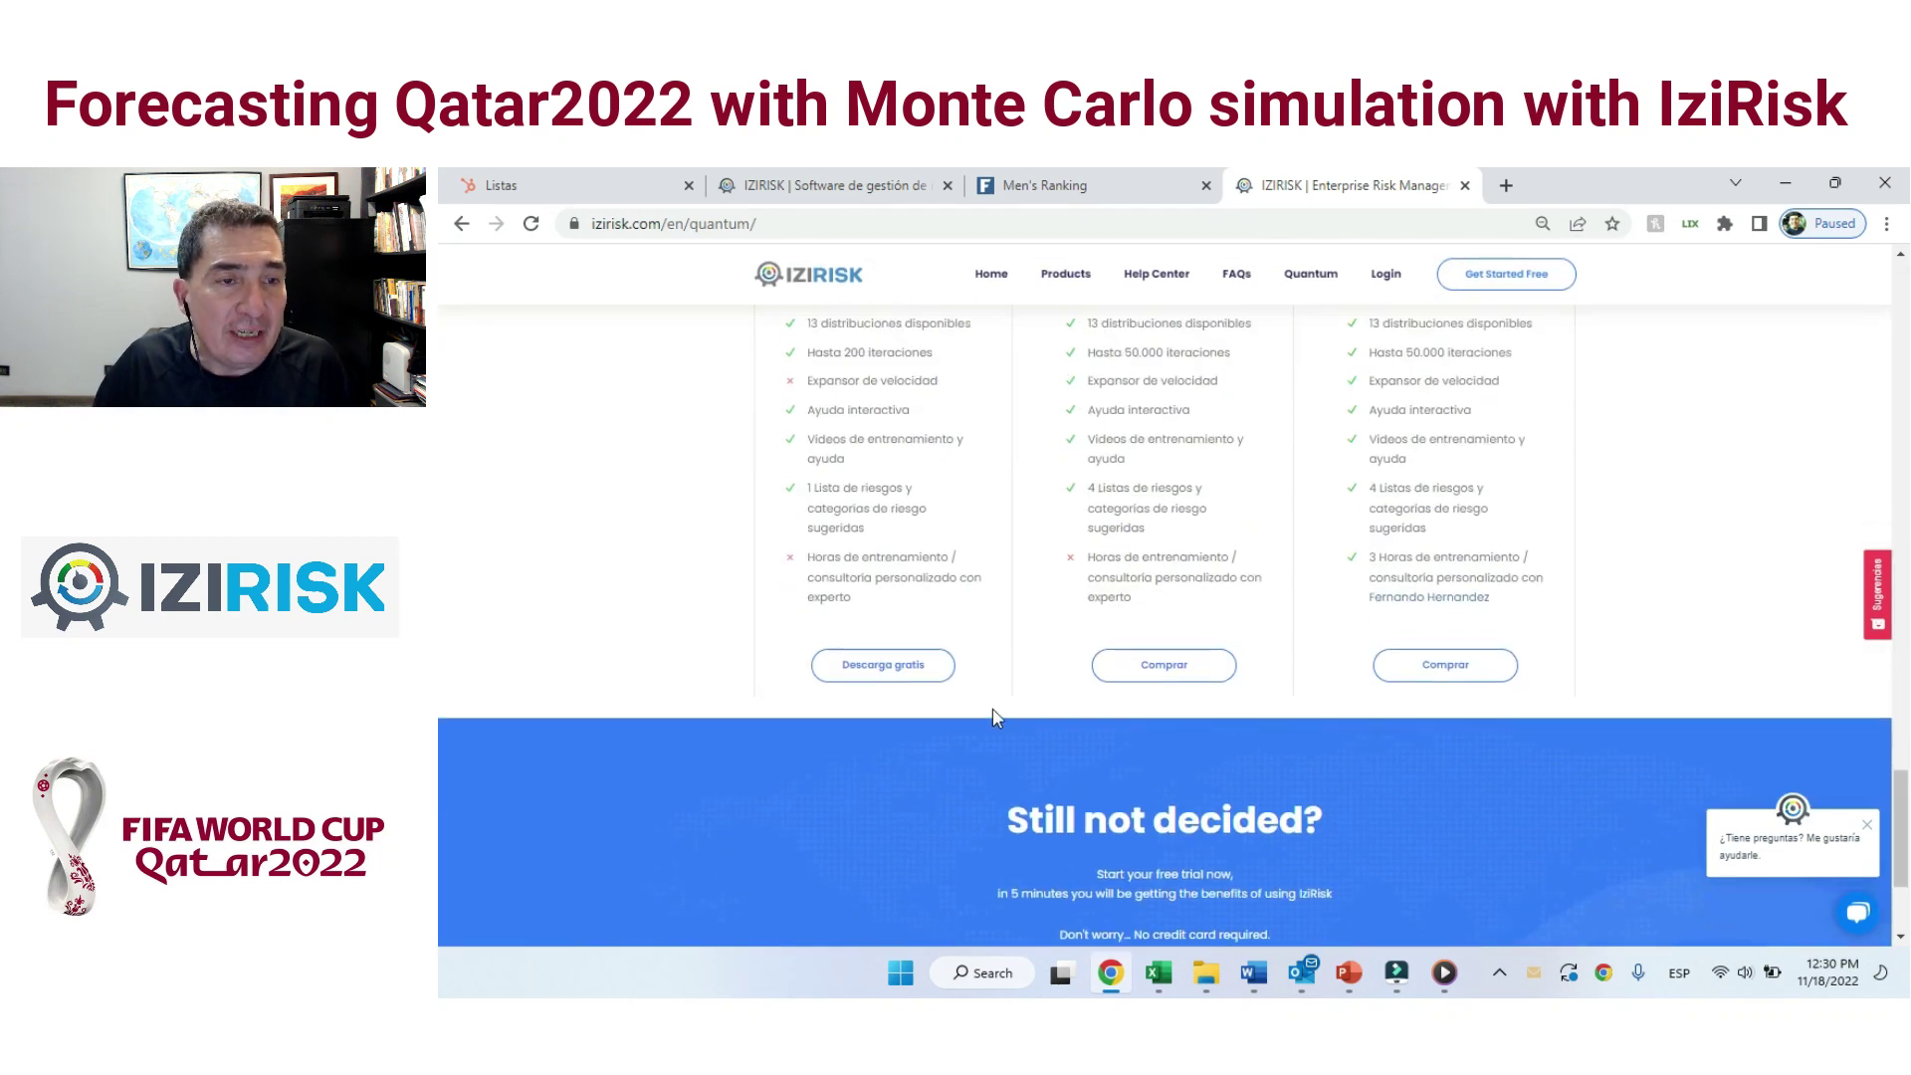
click(891, 665)
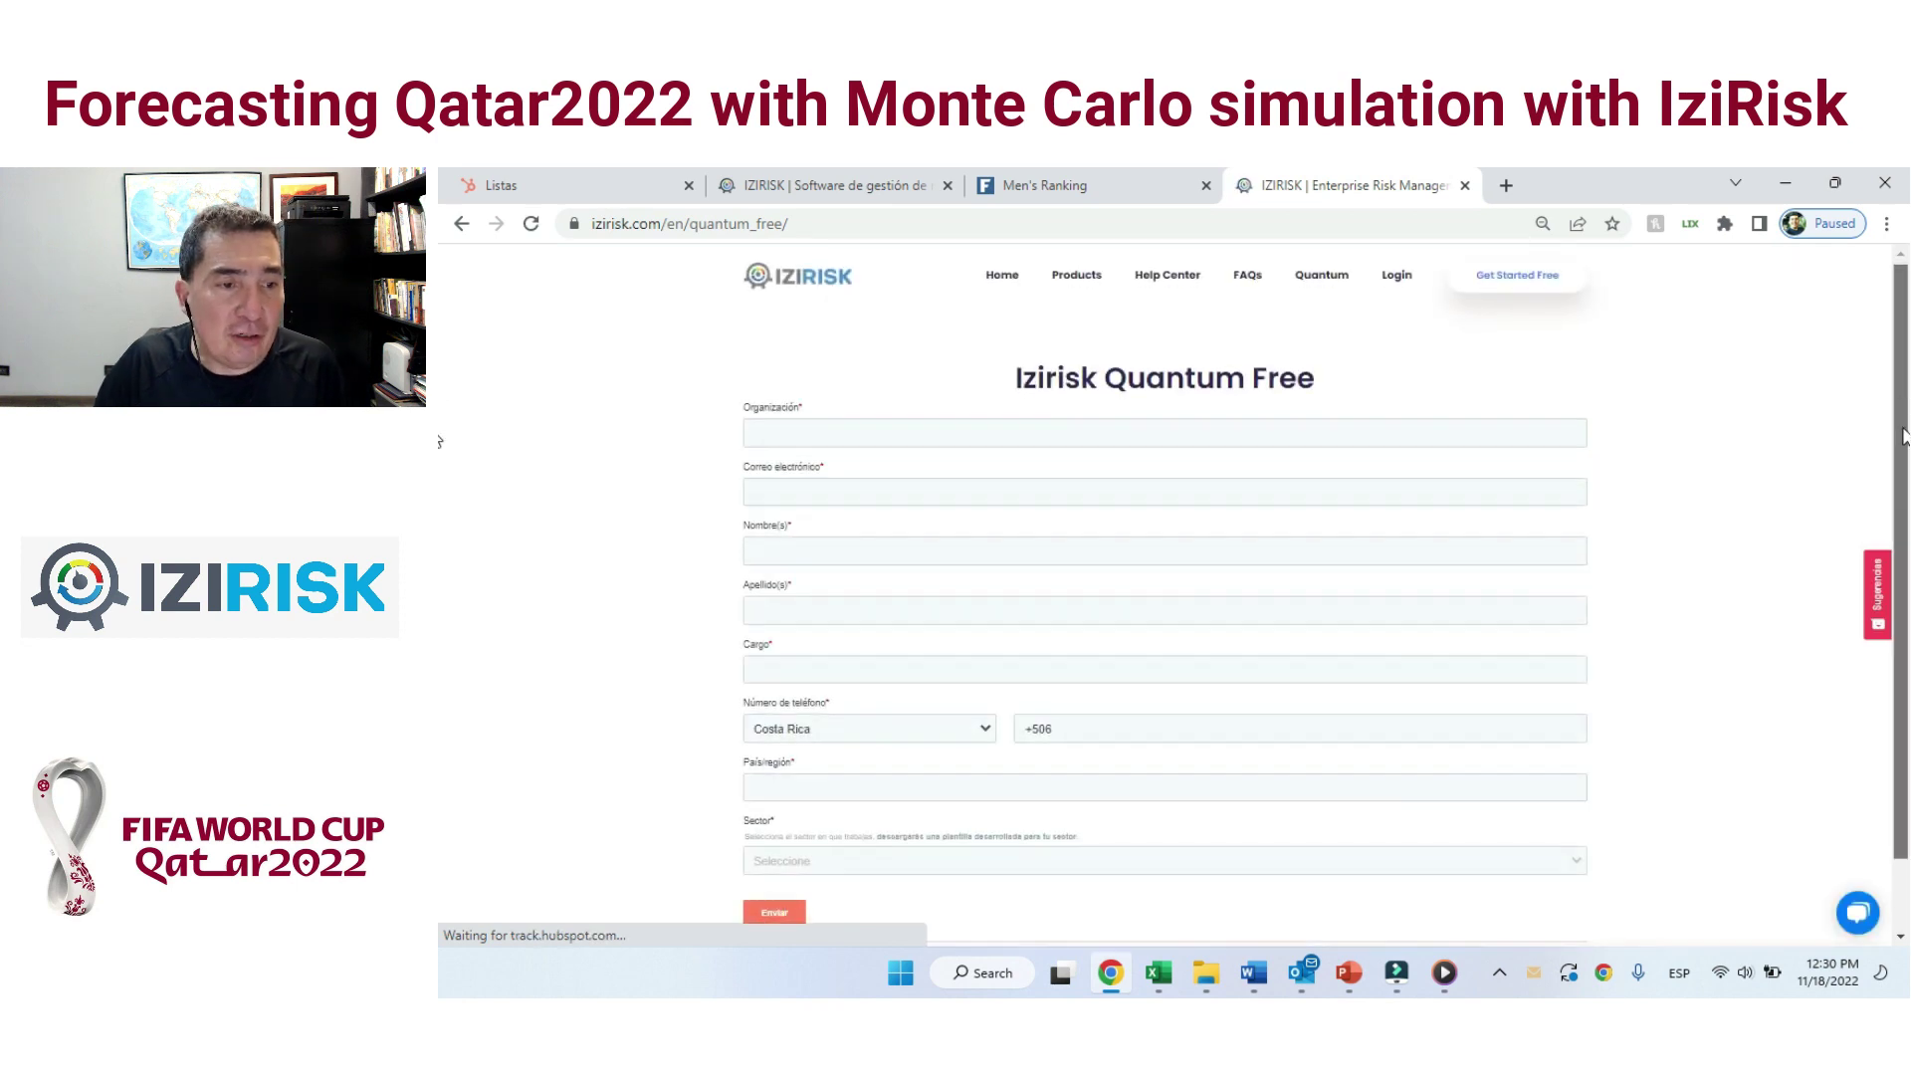
scroll(856, 755, down, 2)
click(816, 784)
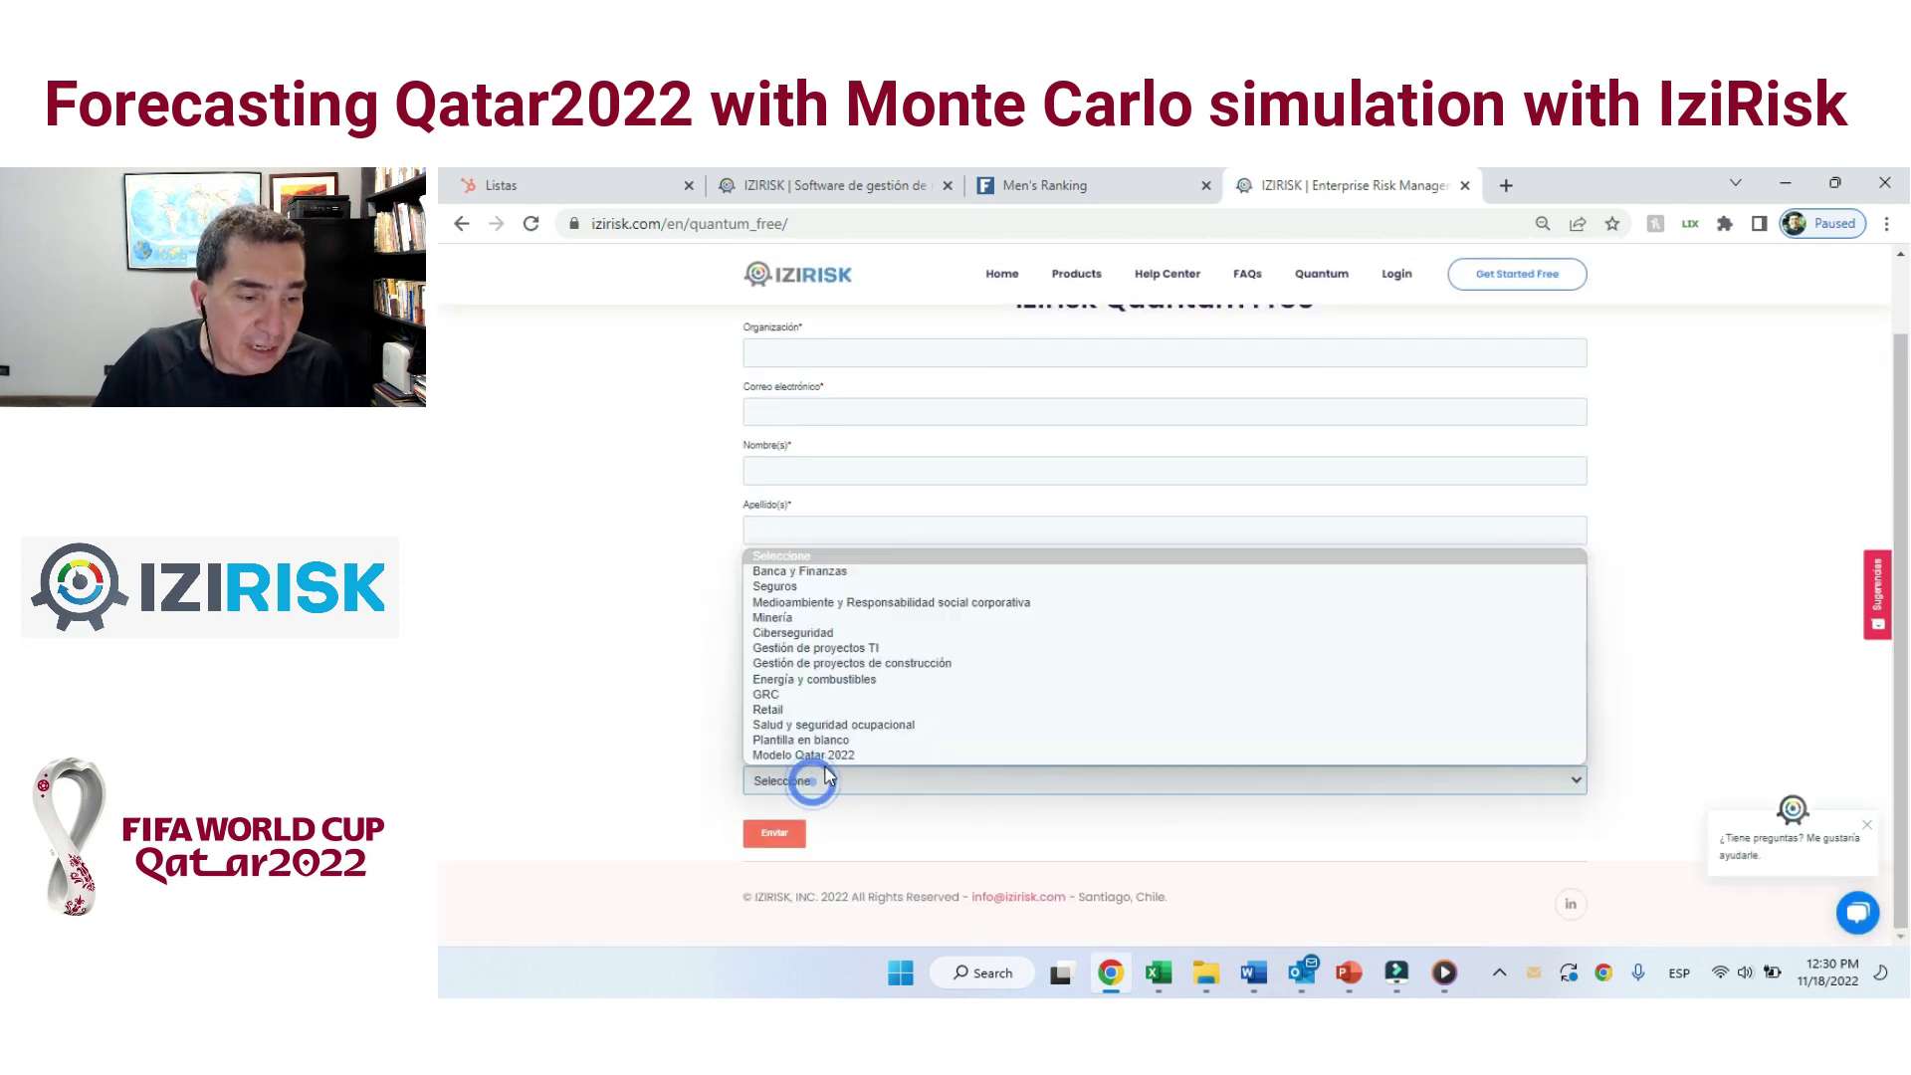
click(951, 755)
click(947, 778)
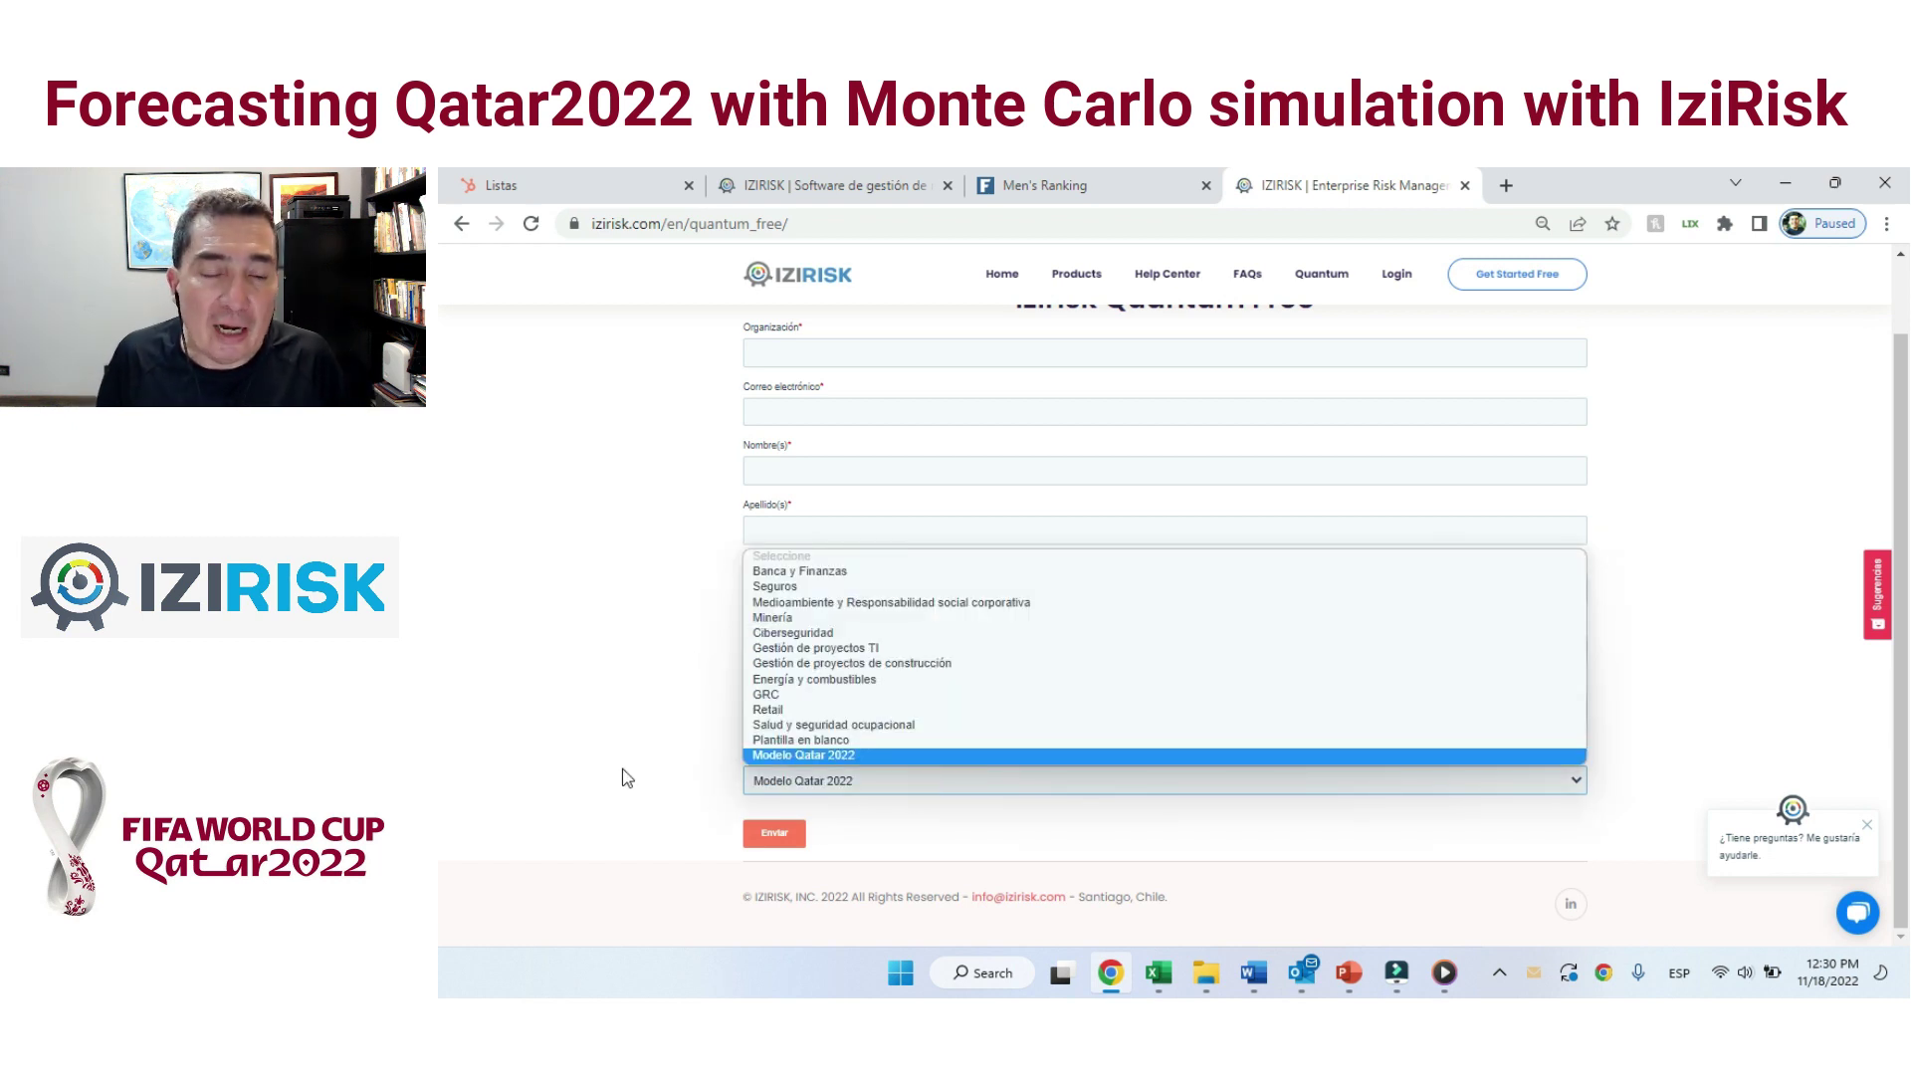
click(1157, 973)
click(765, 907)
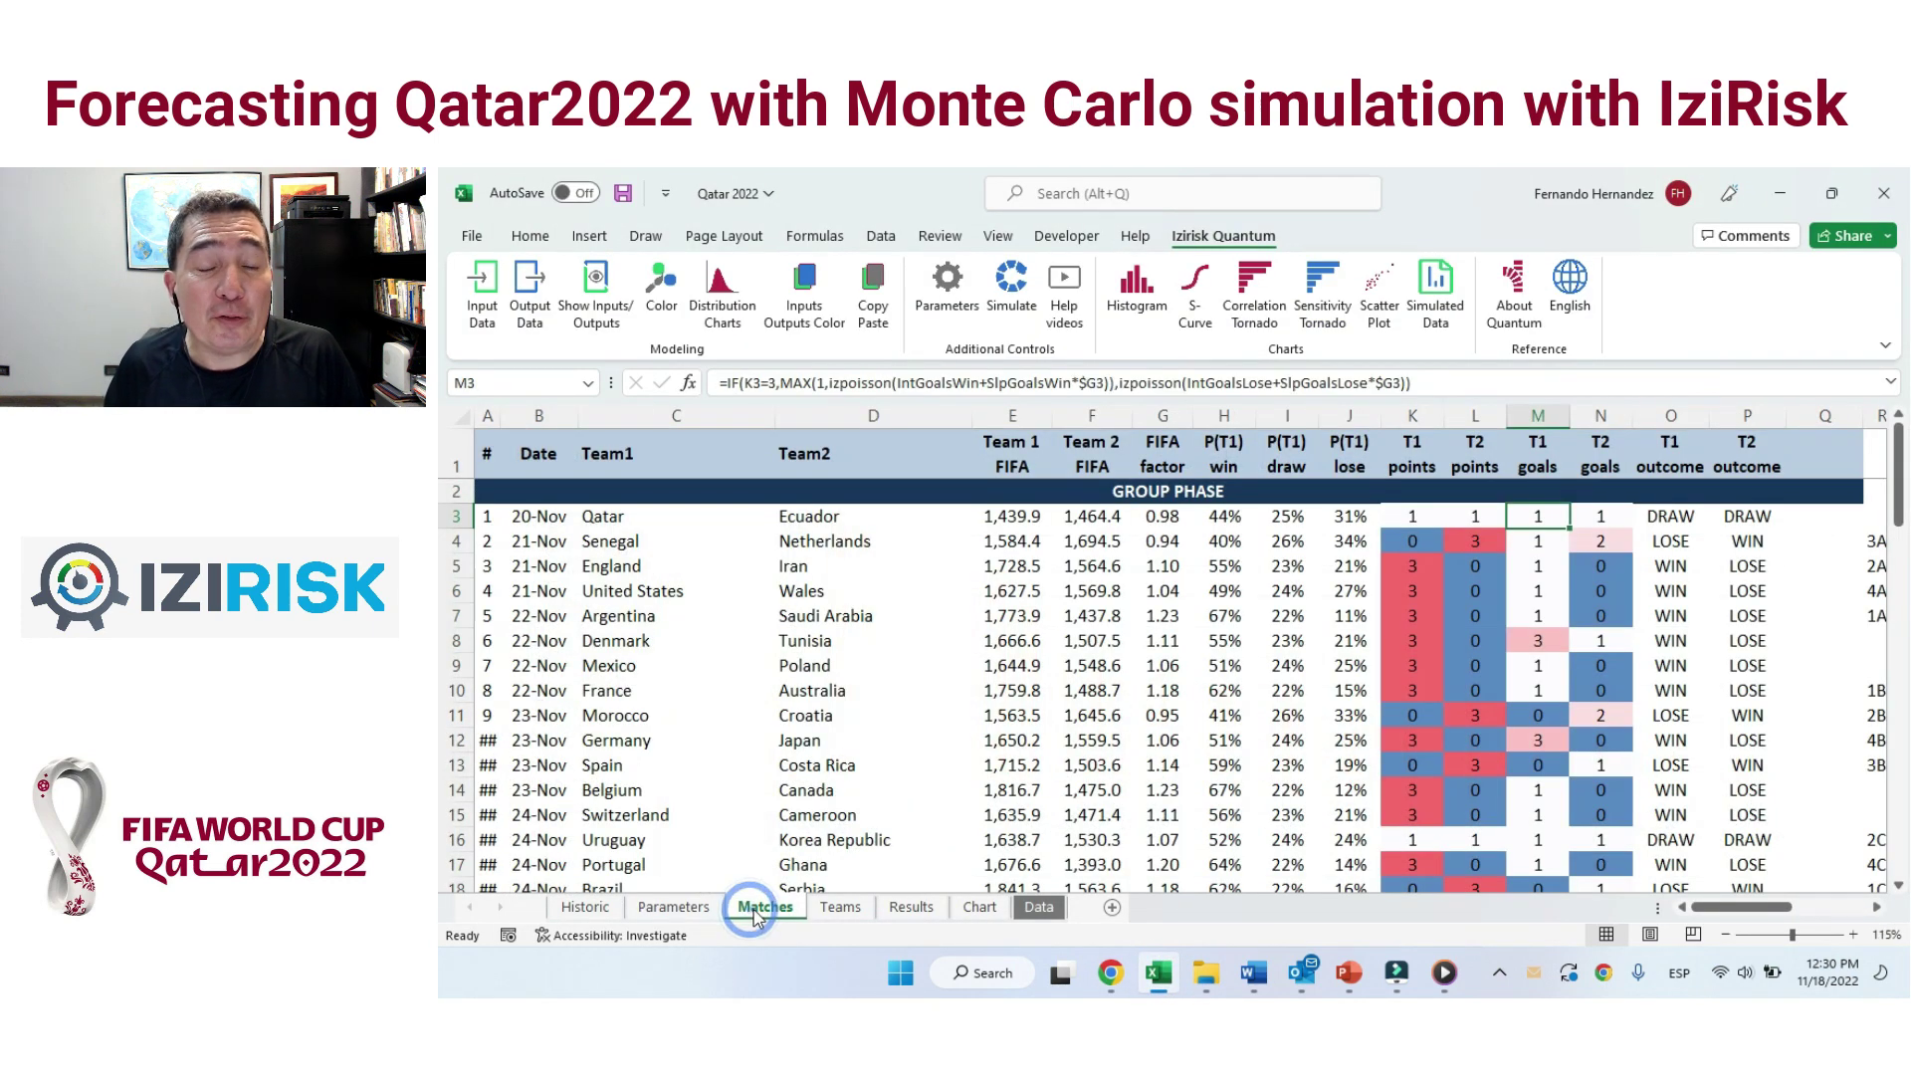